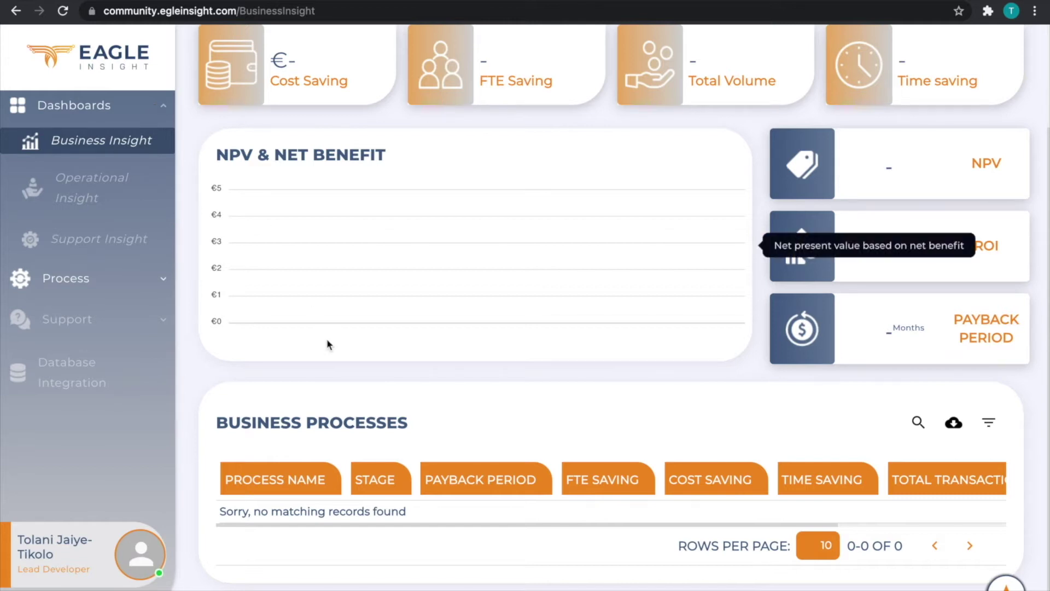
Open the Process Vault and start adding a new process.
scroll(333, 390, "up", 1)
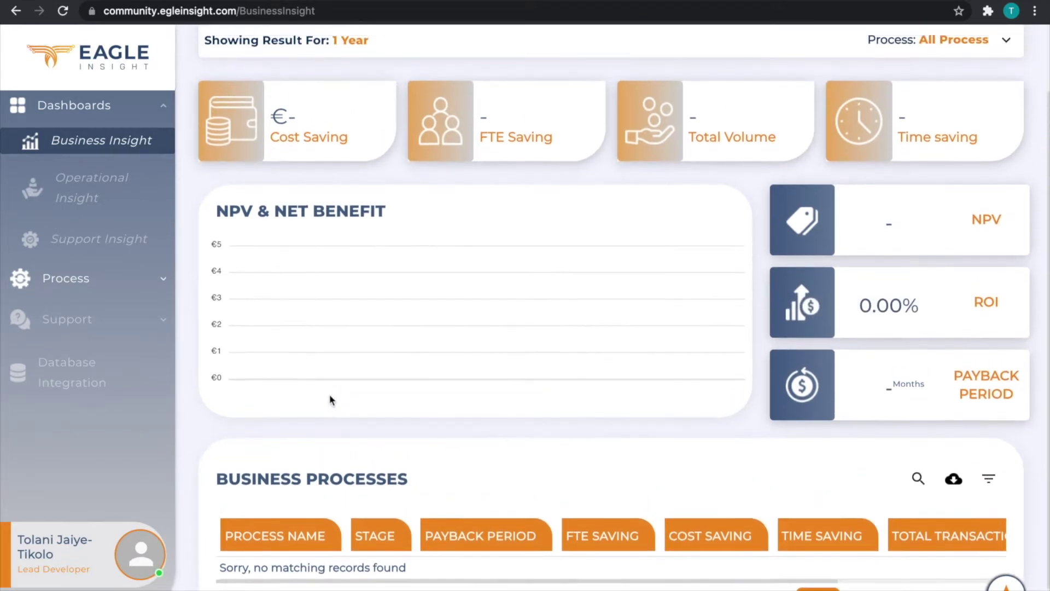
left_click(125, 283)
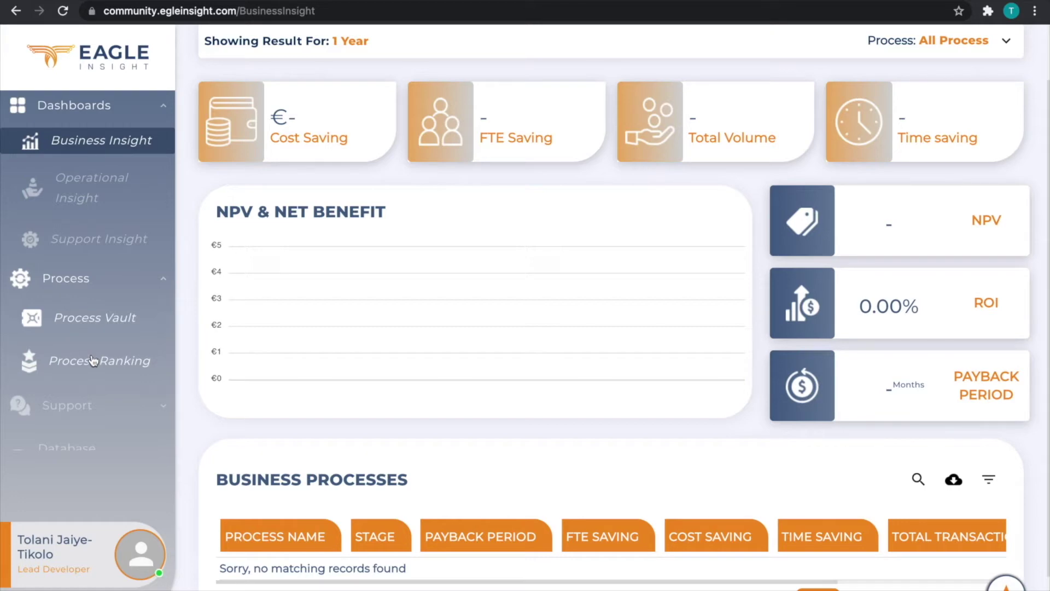
left_click(84, 320)
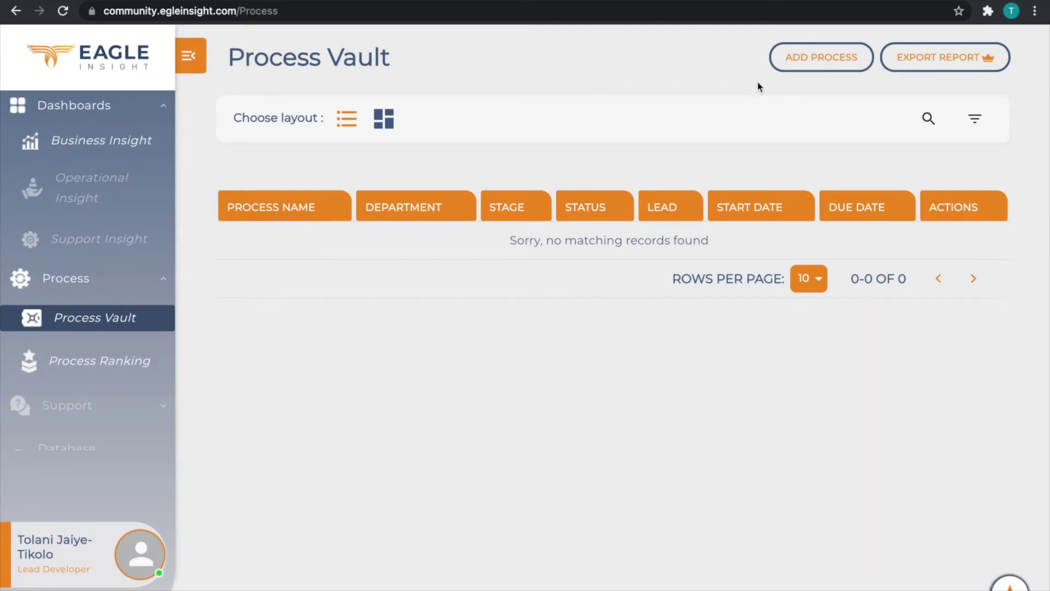
left_click(798, 59)
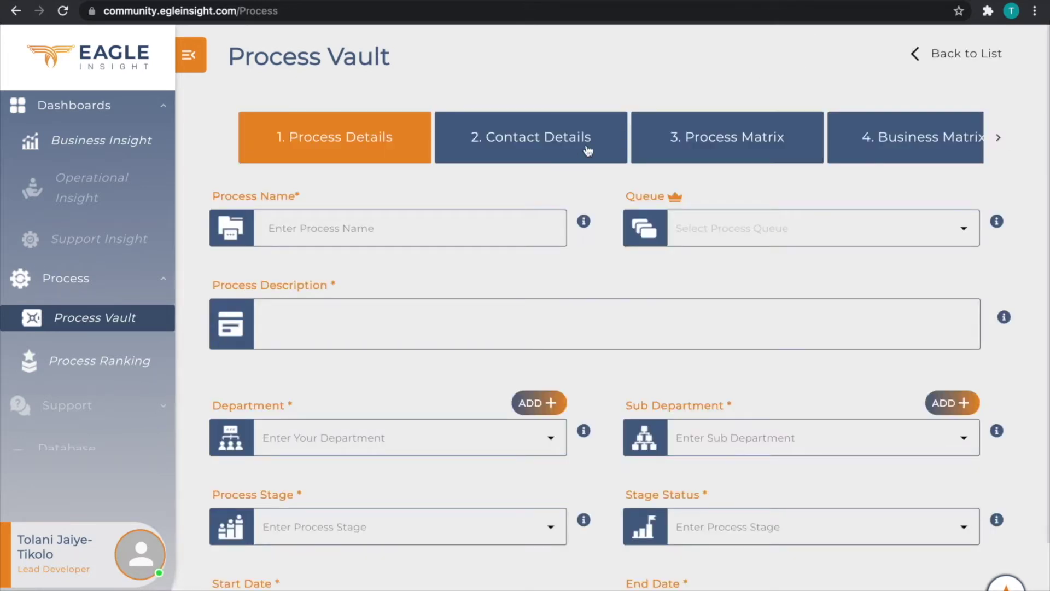
Name the process "Account Closure" and check the help for the Queue field.
left_click(446, 221)
type("Account Closure")
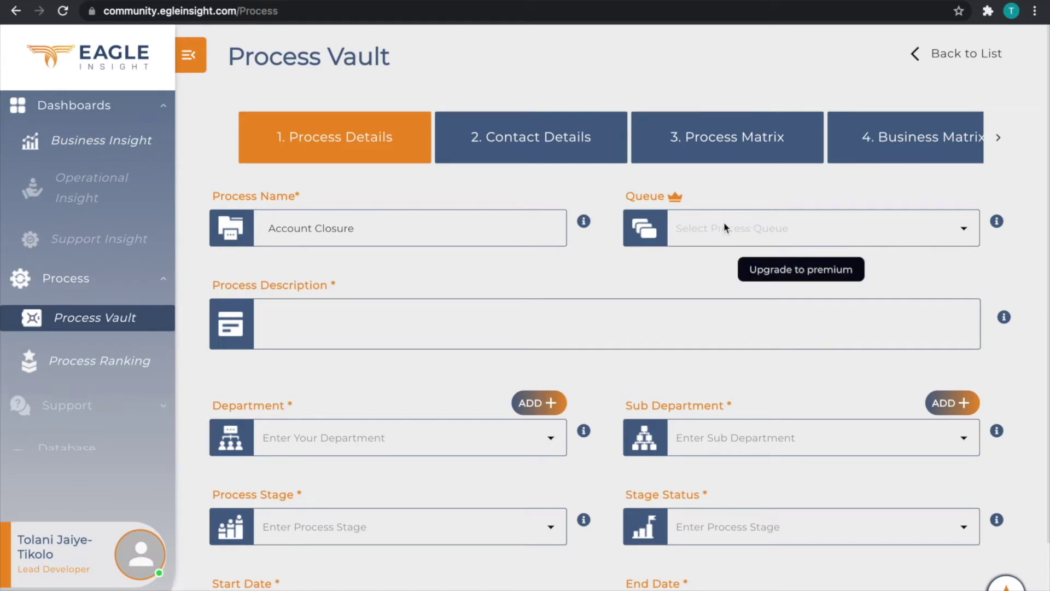
left_click(965, 230)
left_click(965, 232)
mouse_move(998, 221)
Enter the process description "Close bereaved customers accounts.".
left_click(497, 335)
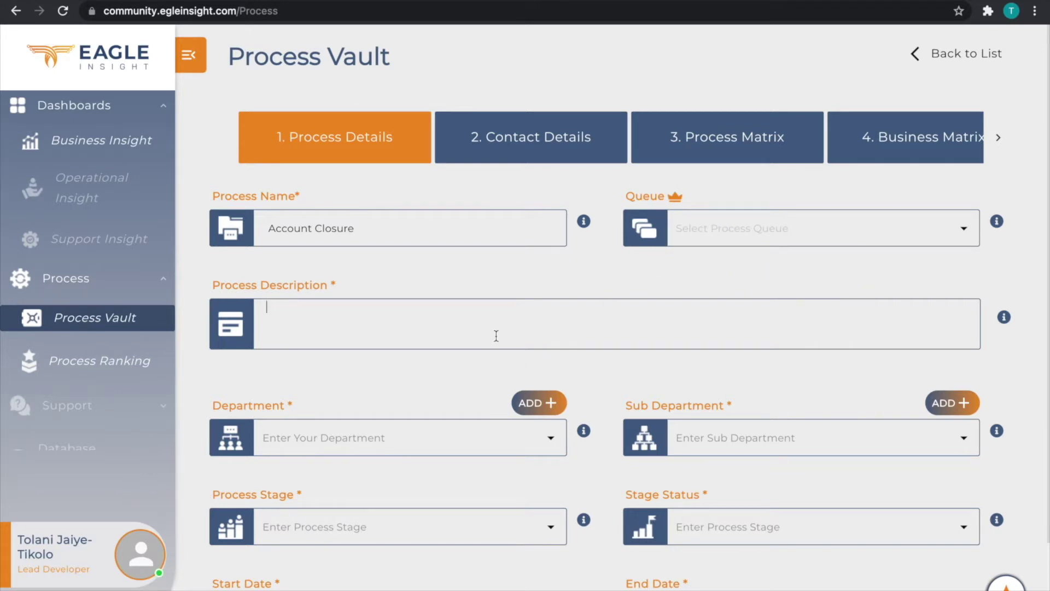
type("Closure")
key("BackSpace")
key("BackSpace")
key("BackSpace")
key("BackSpace")
type("e bereave")
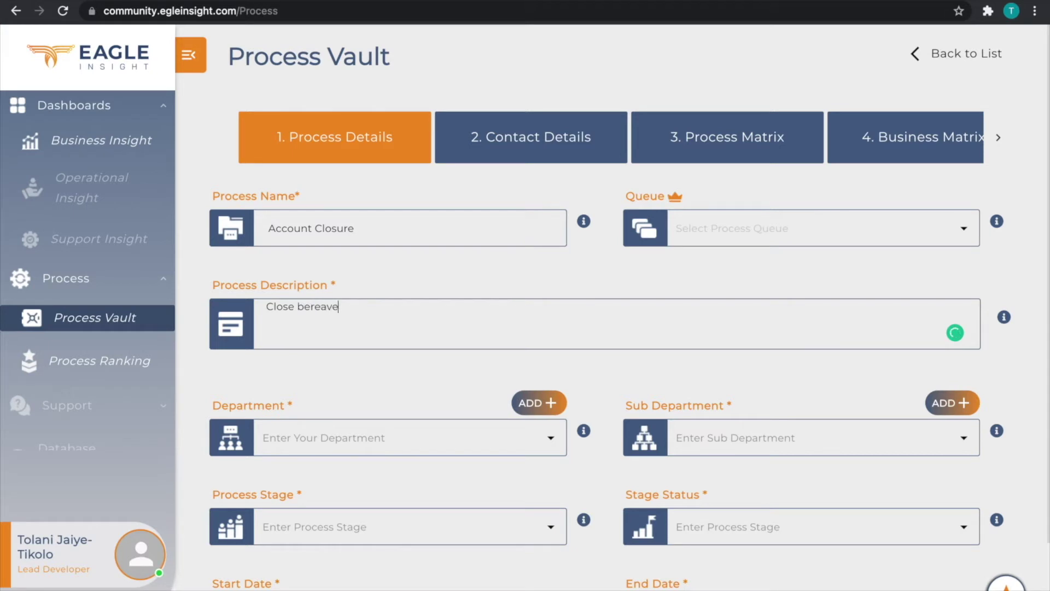
type("d customers accoun")
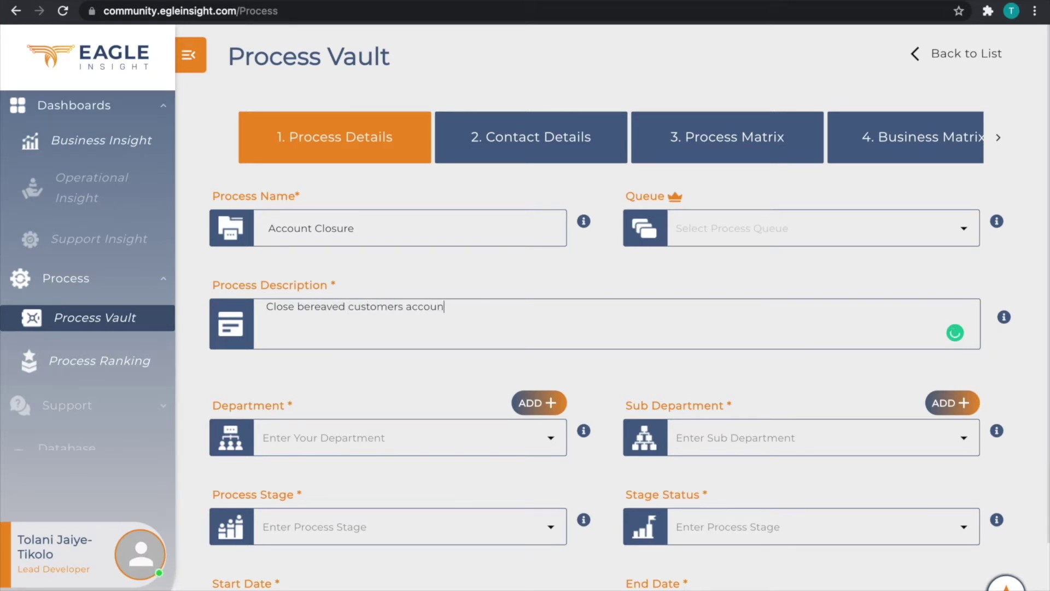
type("ts.")
Add a new department named "Reconciliation & billing" and assign it to the process.
scroll(499, 335, "down", 1)
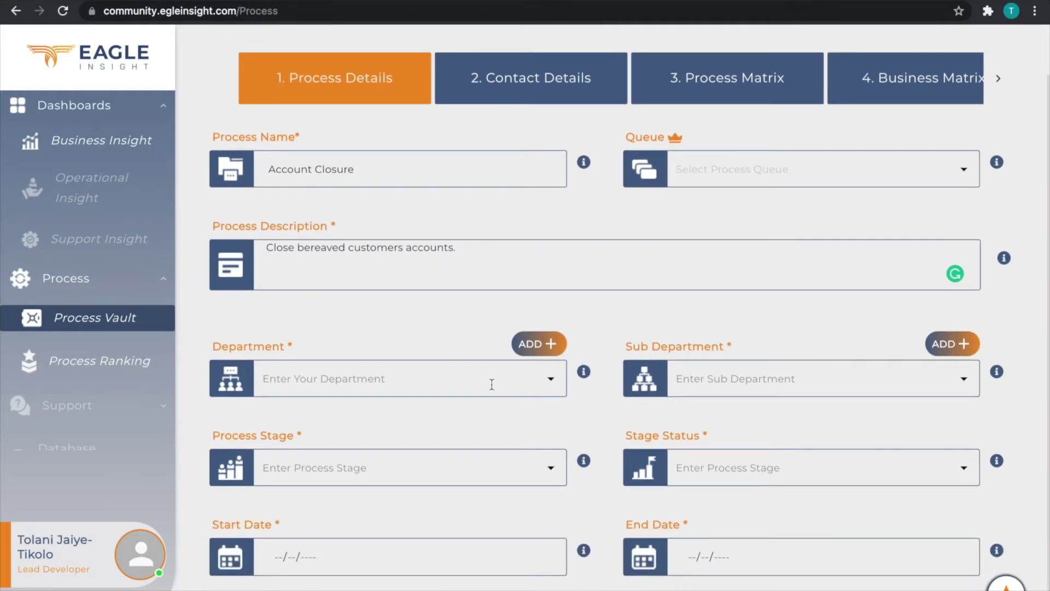
left_click(549, 386)
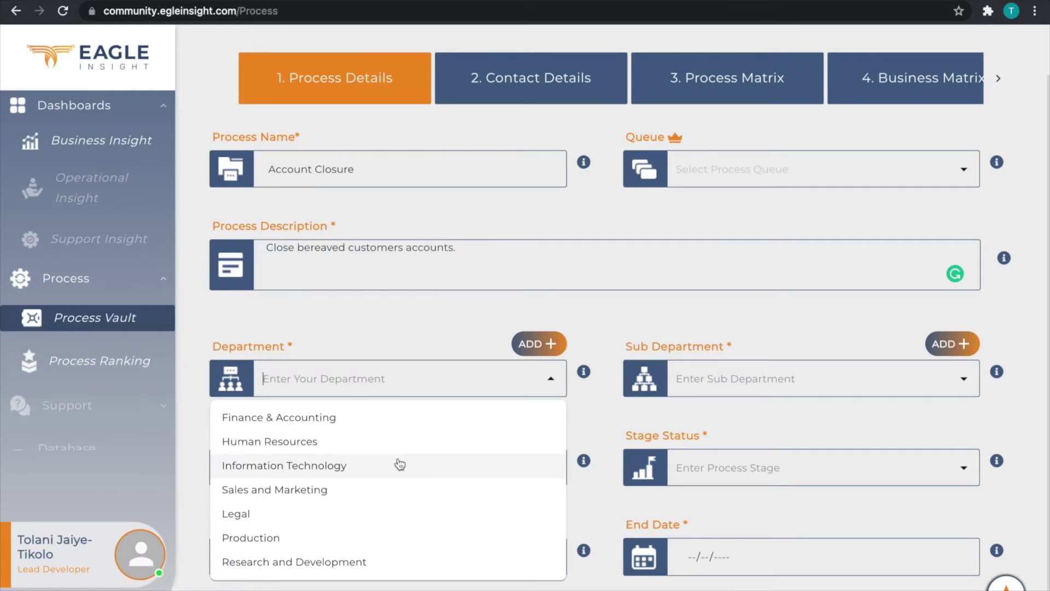
left_click(443, 336)
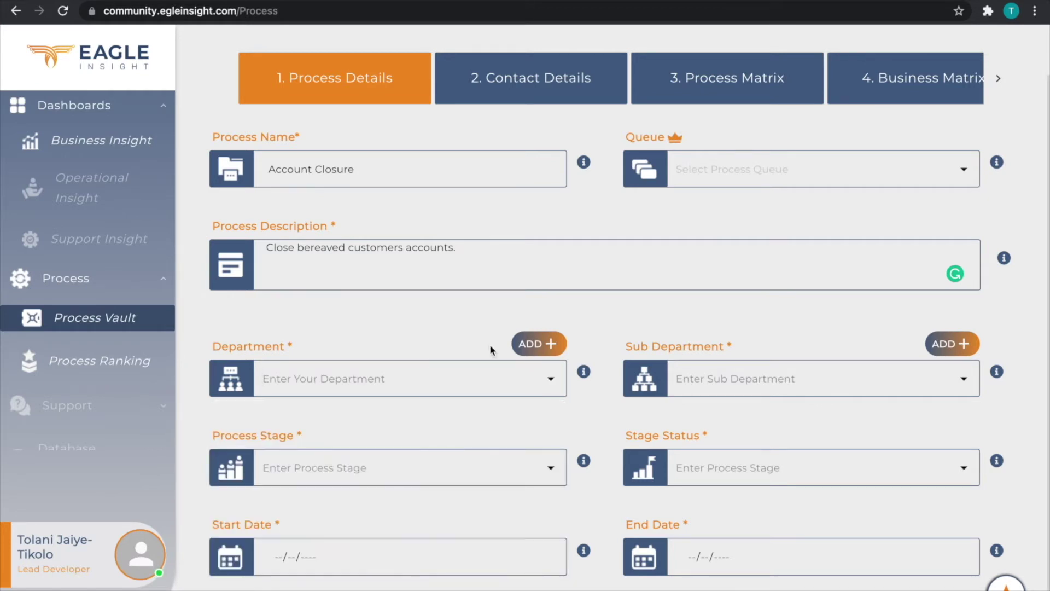
left_click(547, 347)
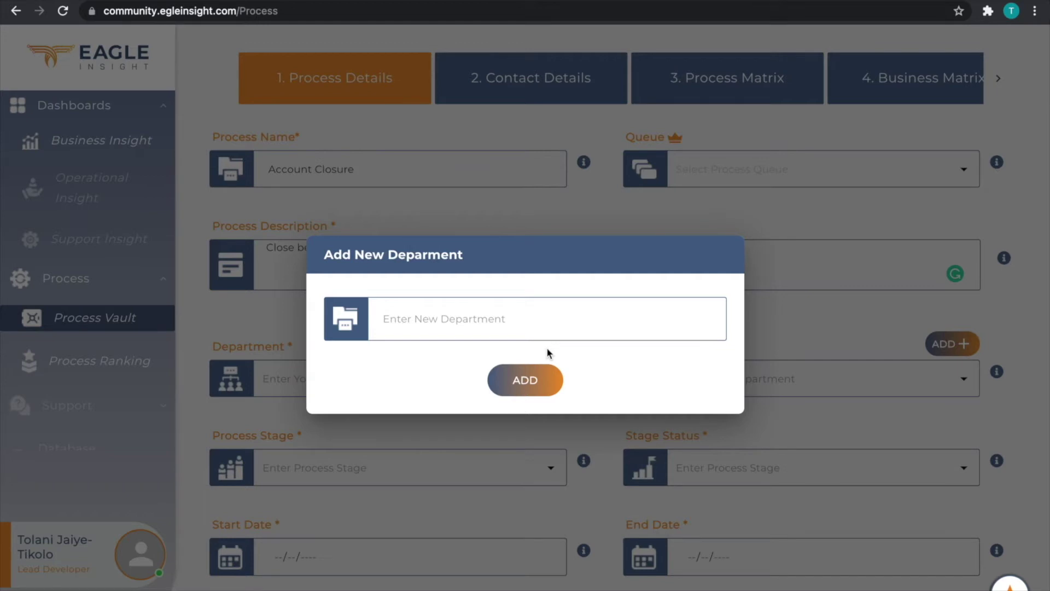
left_click(466, 312)
type("Reconci")
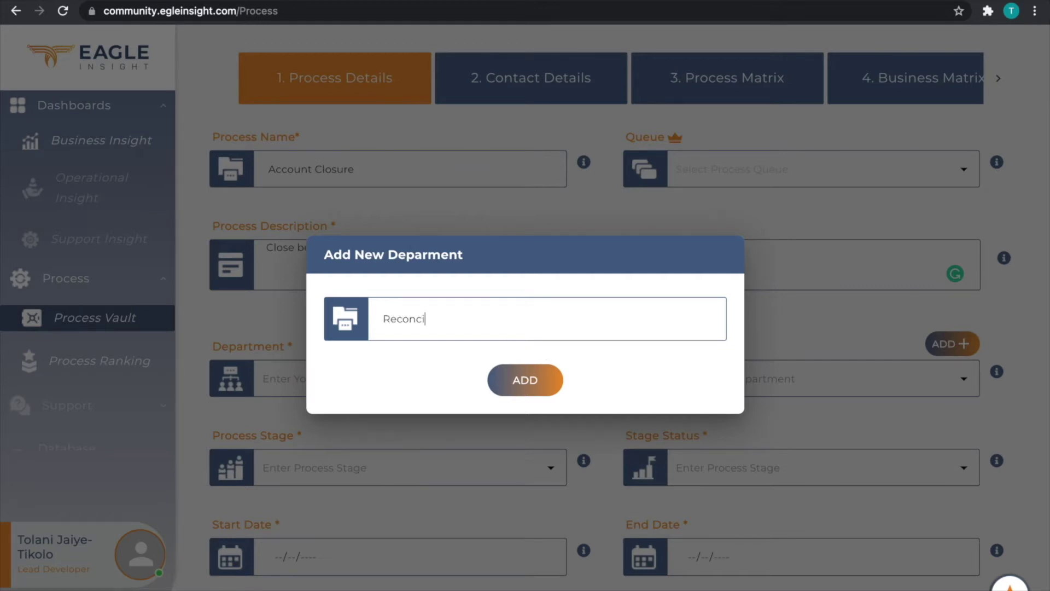
type("liation & billing")
left_click(540, 385)
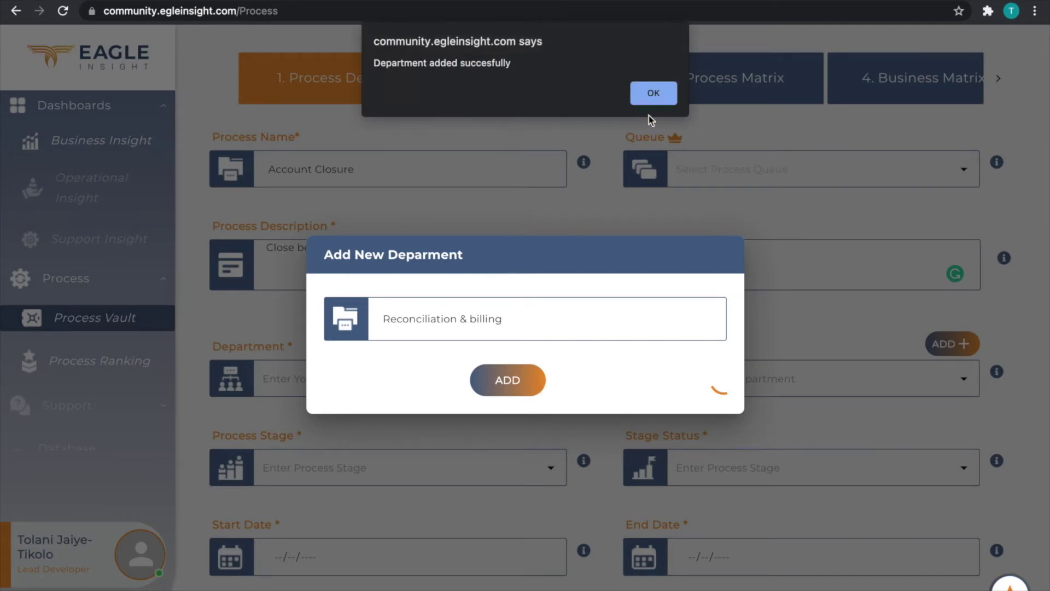
left_click(654, 93)
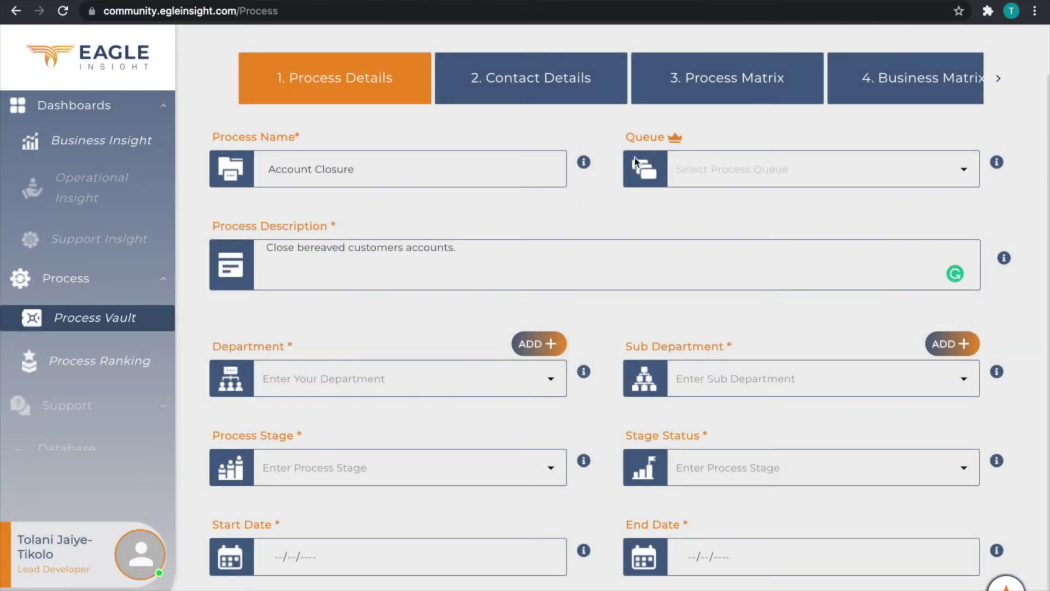
left_click(444, 373)
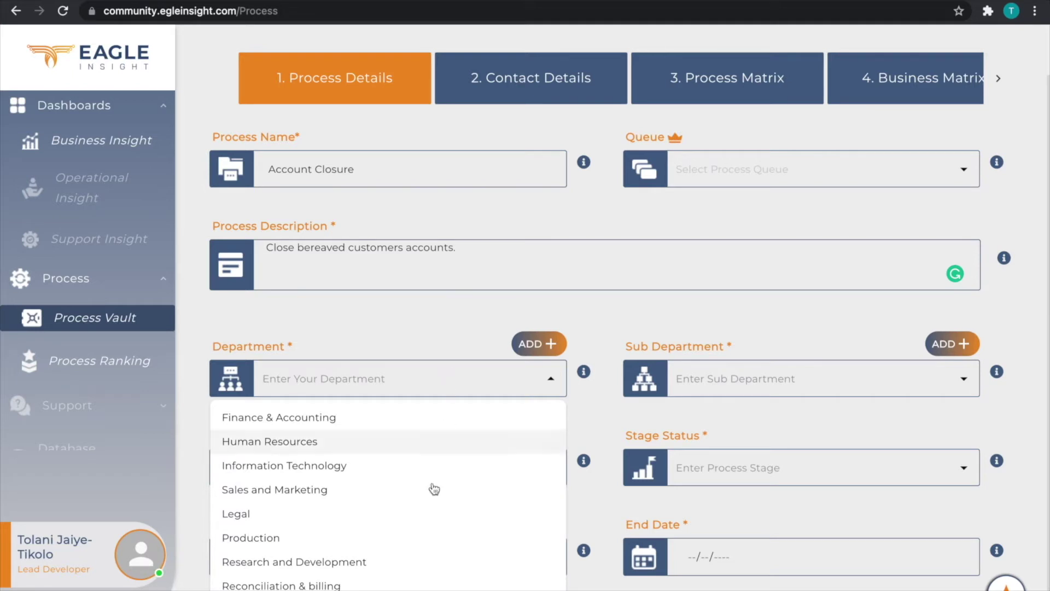
left_click(349, 585)
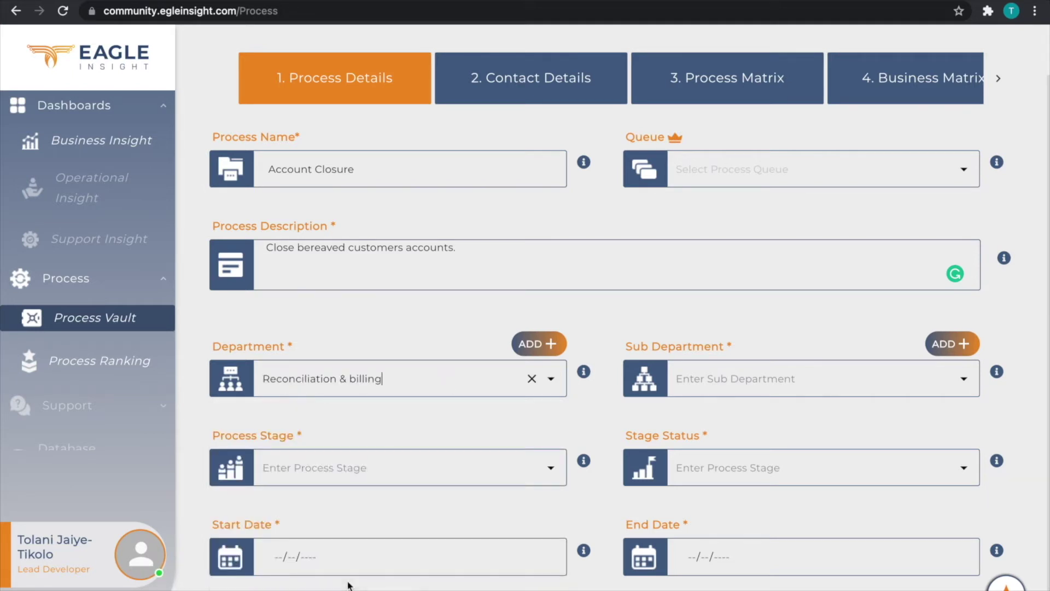
Review the available sub-departments and add a new one named "Billing".
left_click(716, 379)
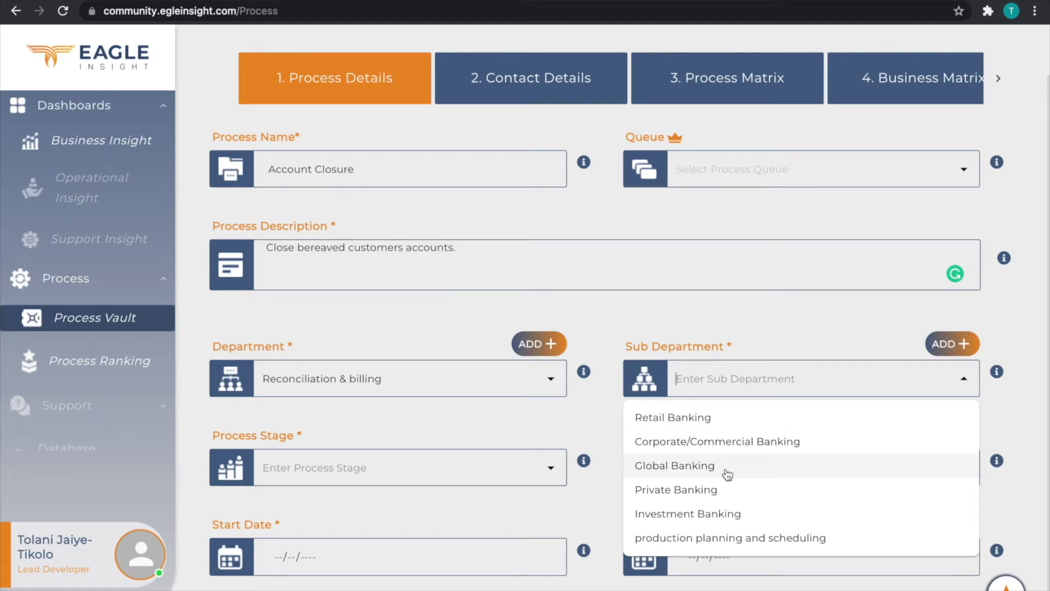
scroll(726, 474, "down", 1)
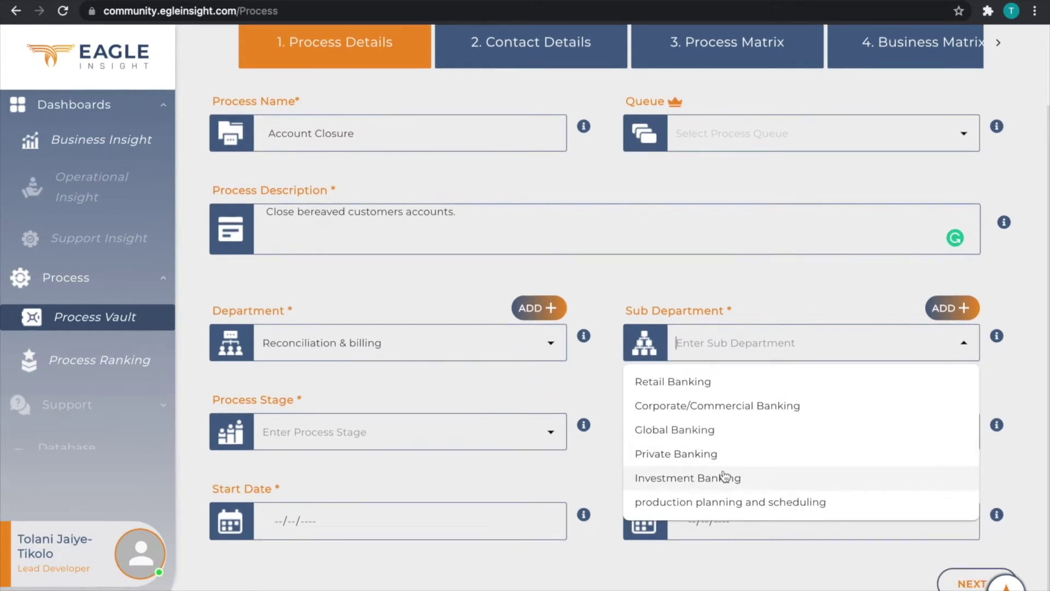
scroll(726, 475, "up", 1)
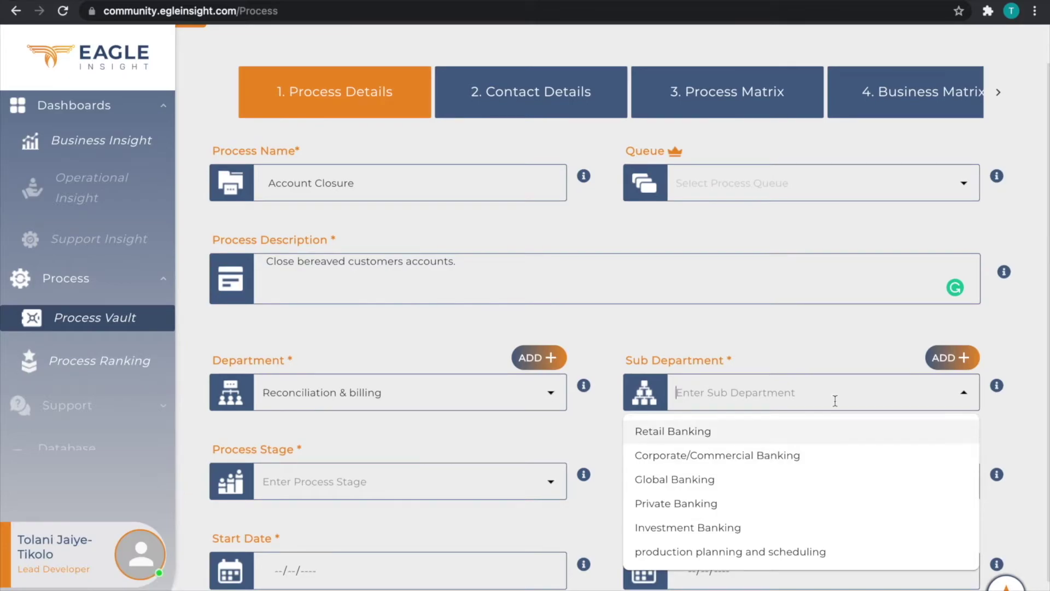
left_click(954, 361)
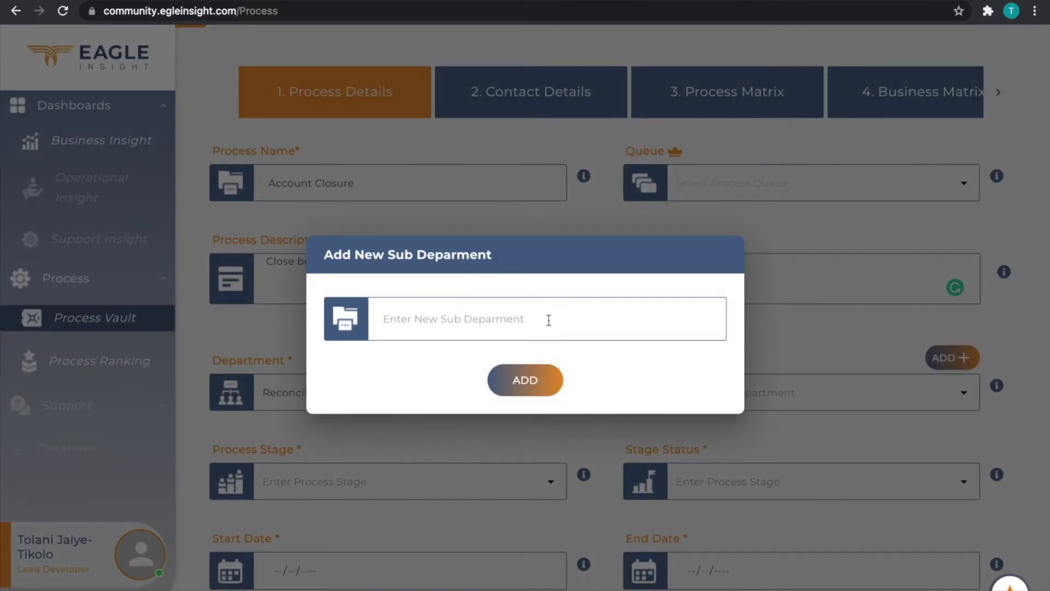
type("R")
key("BackSpace")
type("Billign")
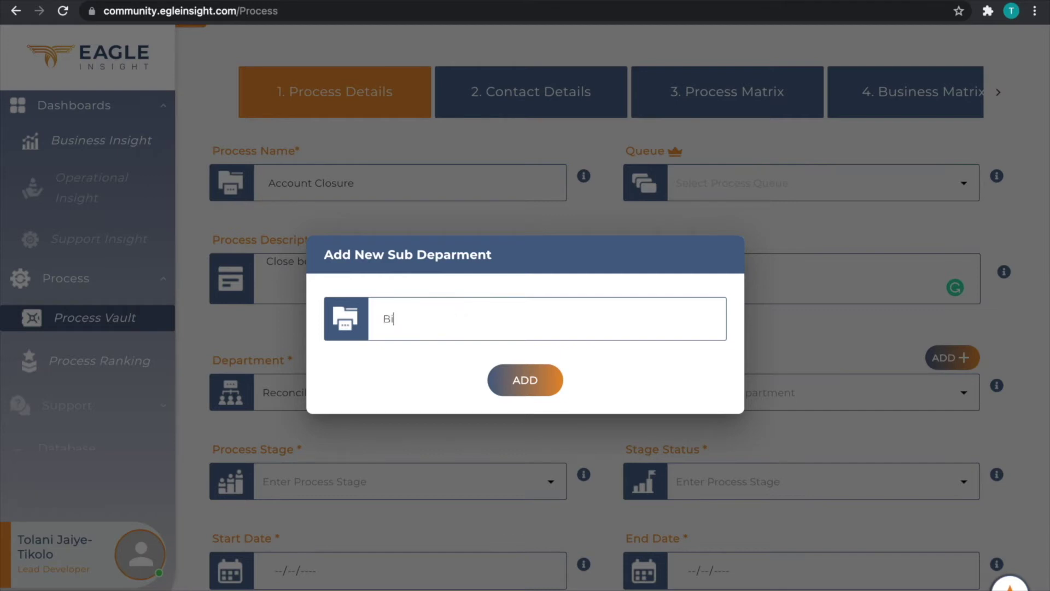
key("BackSpace")
key("BackSpace")
key("BackSpace")
type("ng")
left_click(534, 383)
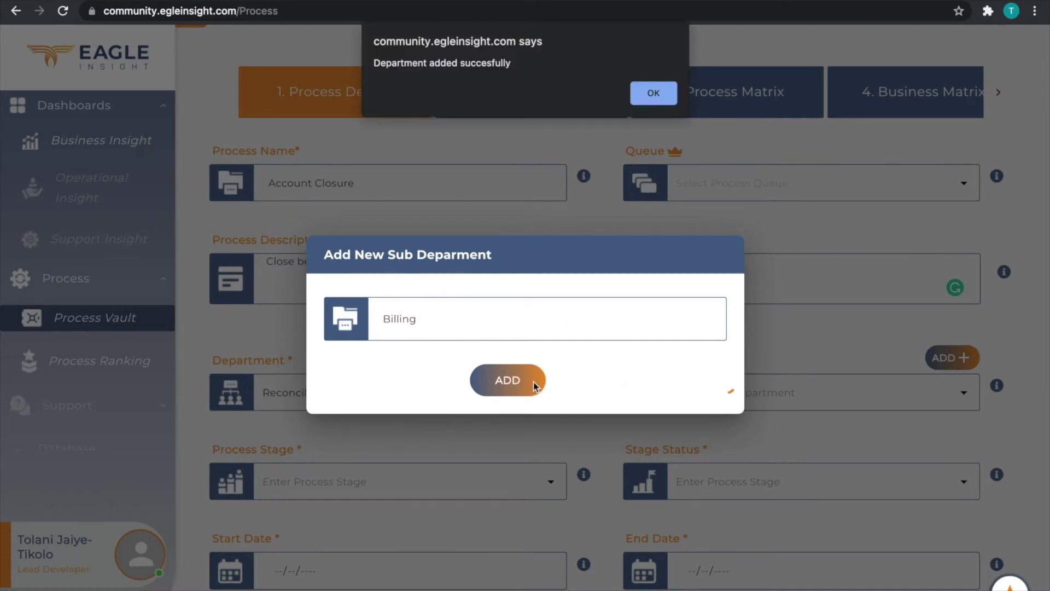
left_click(654, 95)
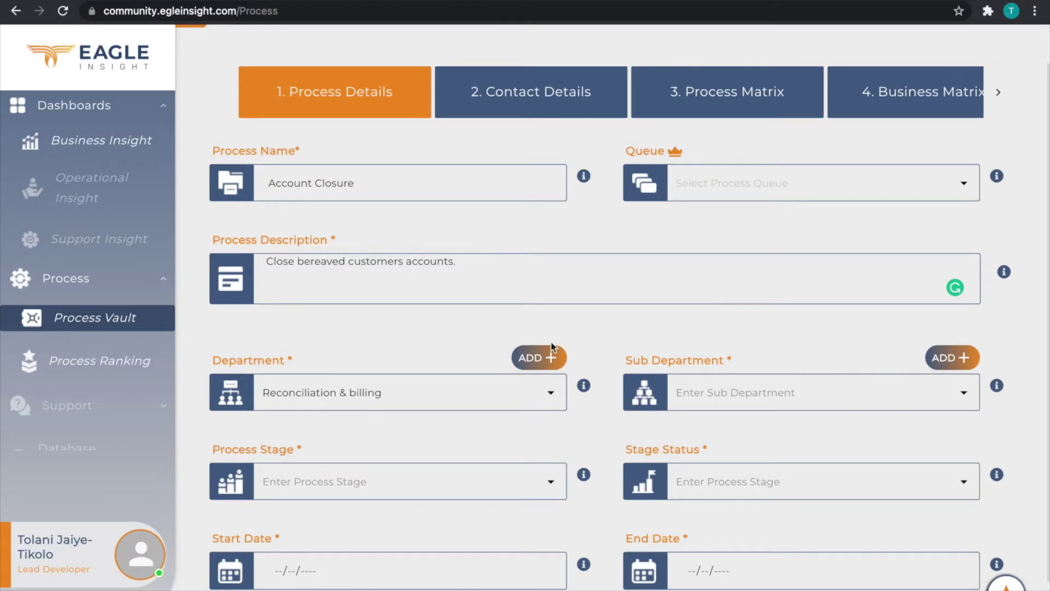
Set the process's sub-department to Billing and its process stage to Discovery.
left_click(697, 392)
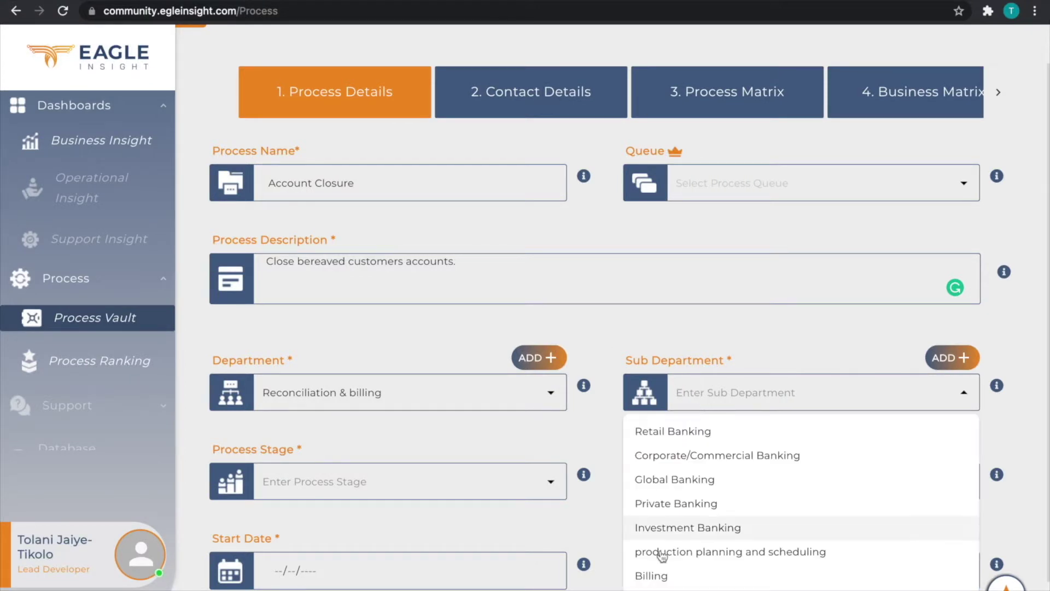
left_click(655, 574)
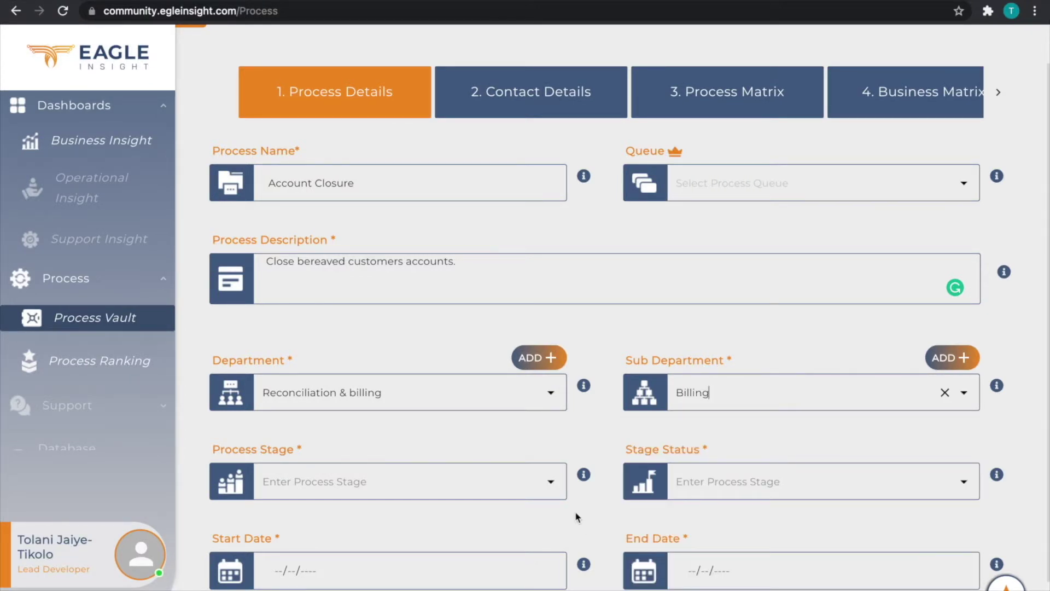
left_click(510, 489)
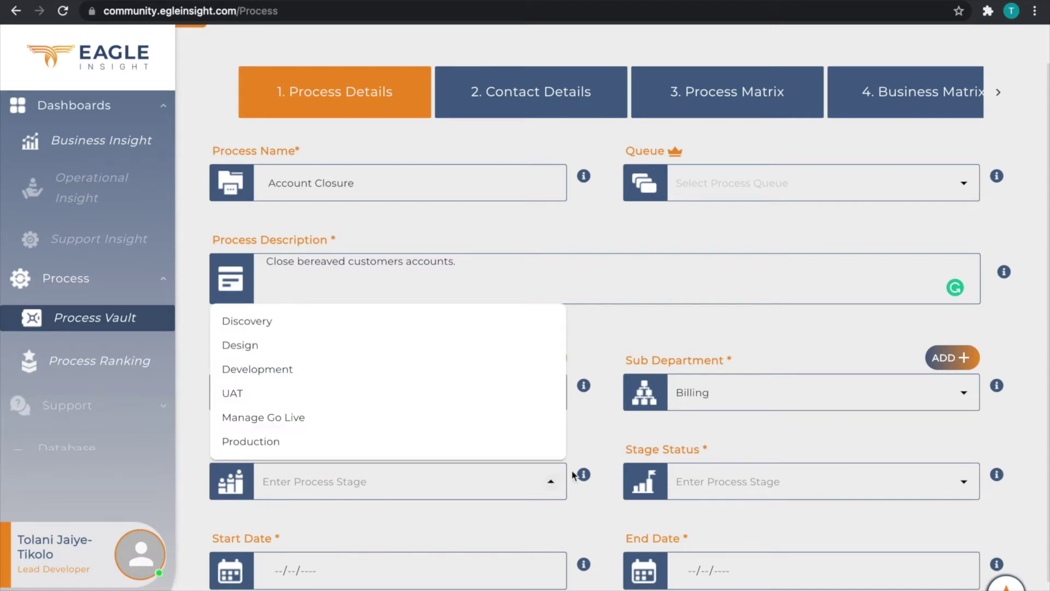
left_click(598, 448)
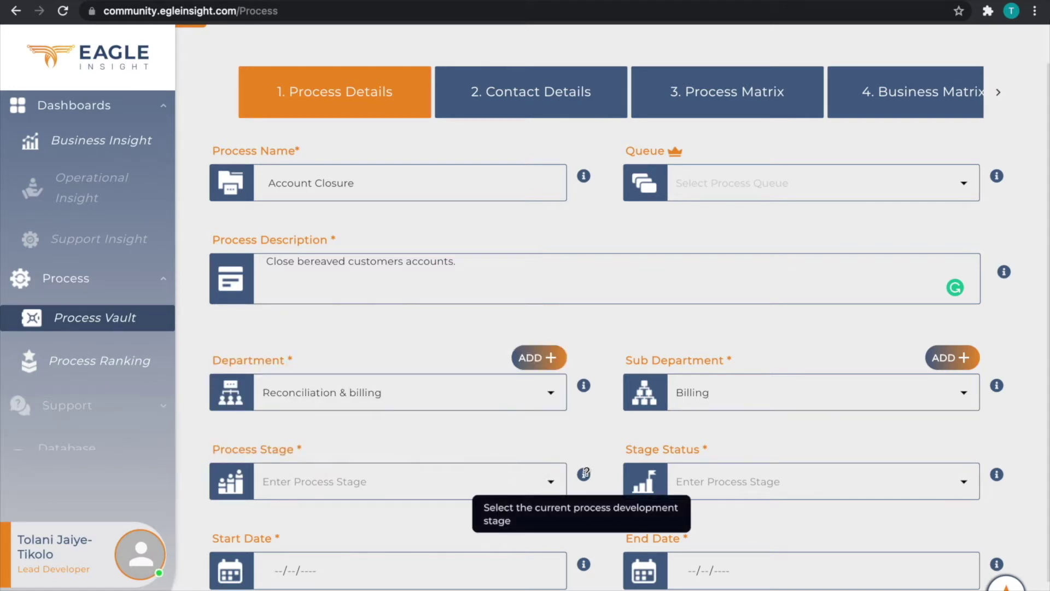
mouse_move(584, 385)
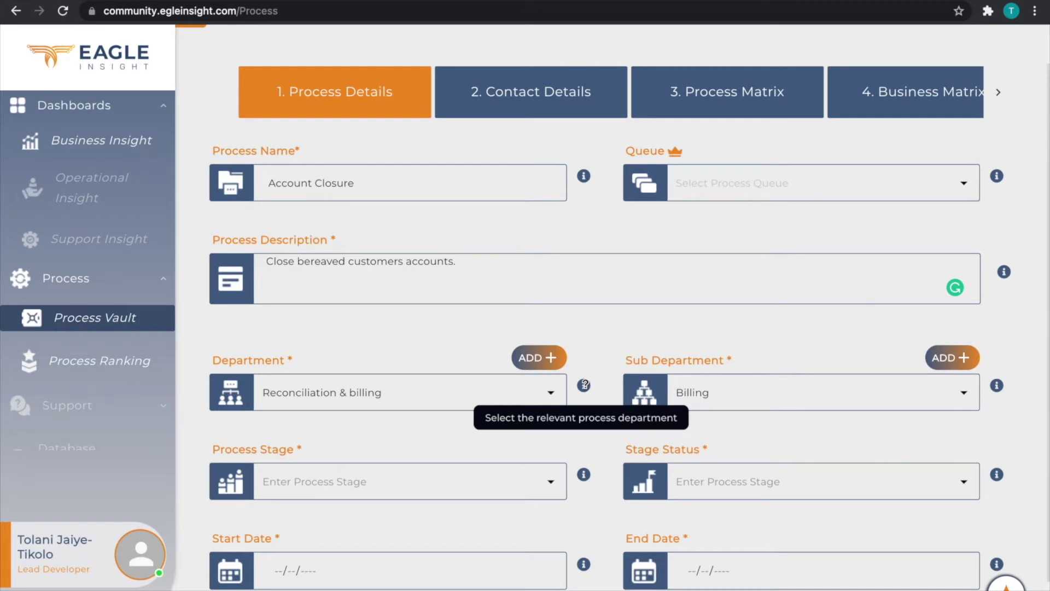
left_click(450, 477)
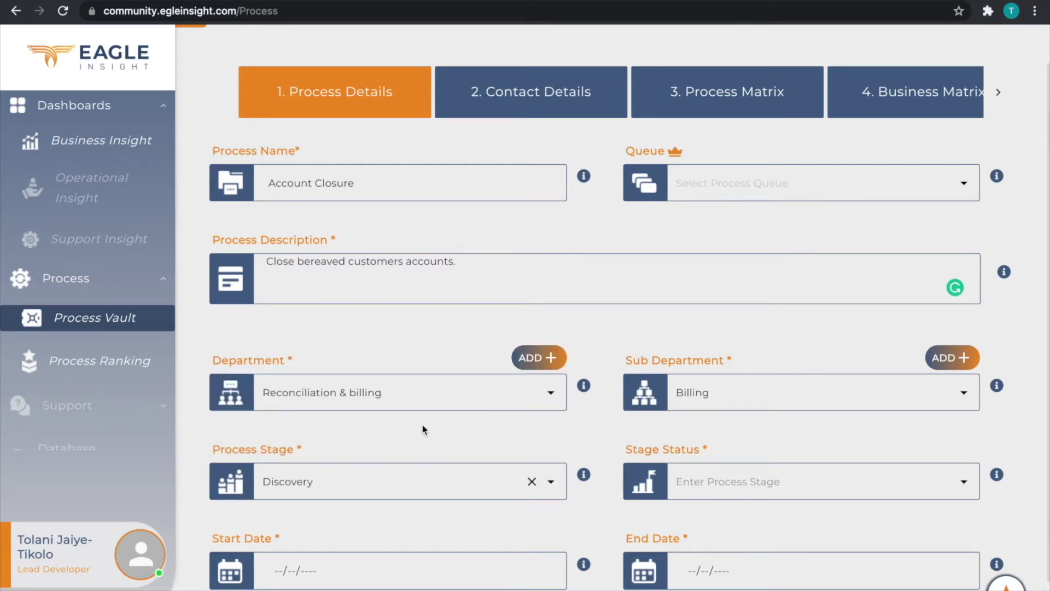
Set the stage status to New and the start date to 21/06/2021.
scroll(421, 425, "down", 1)
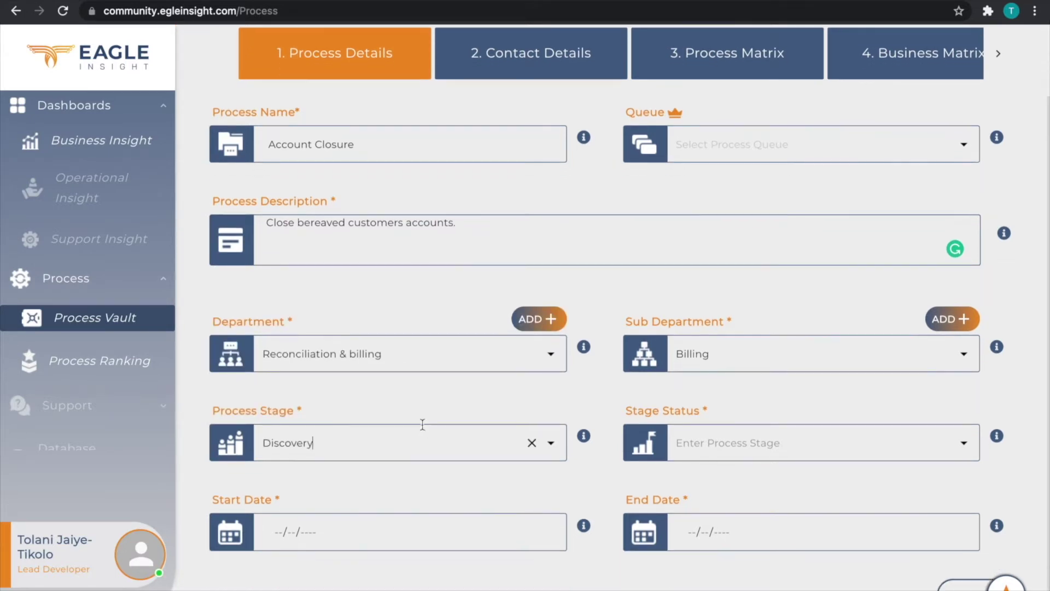
left_click(768, 443)
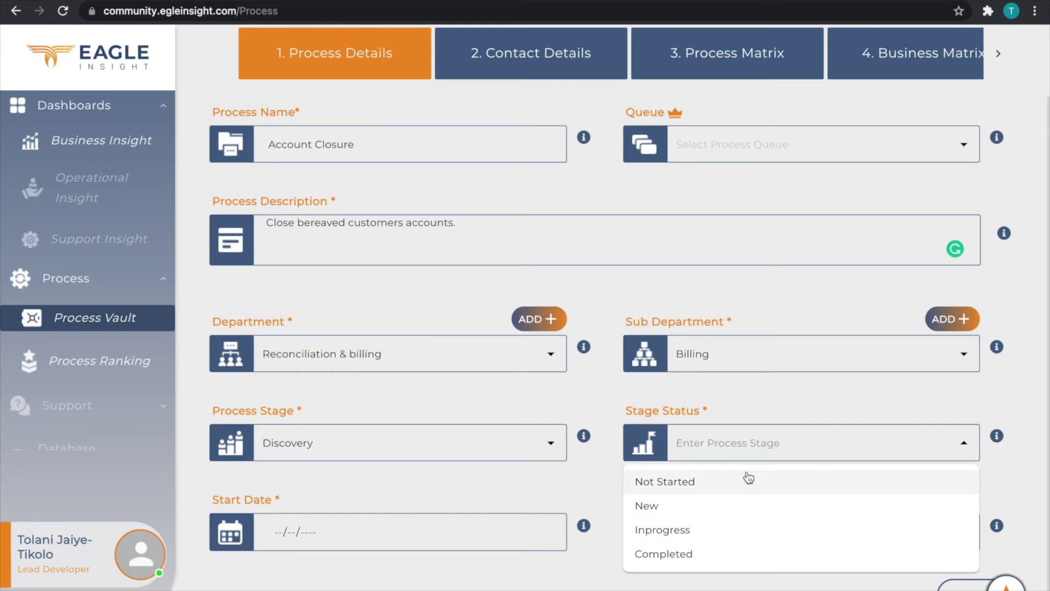
left_click(731, 508)
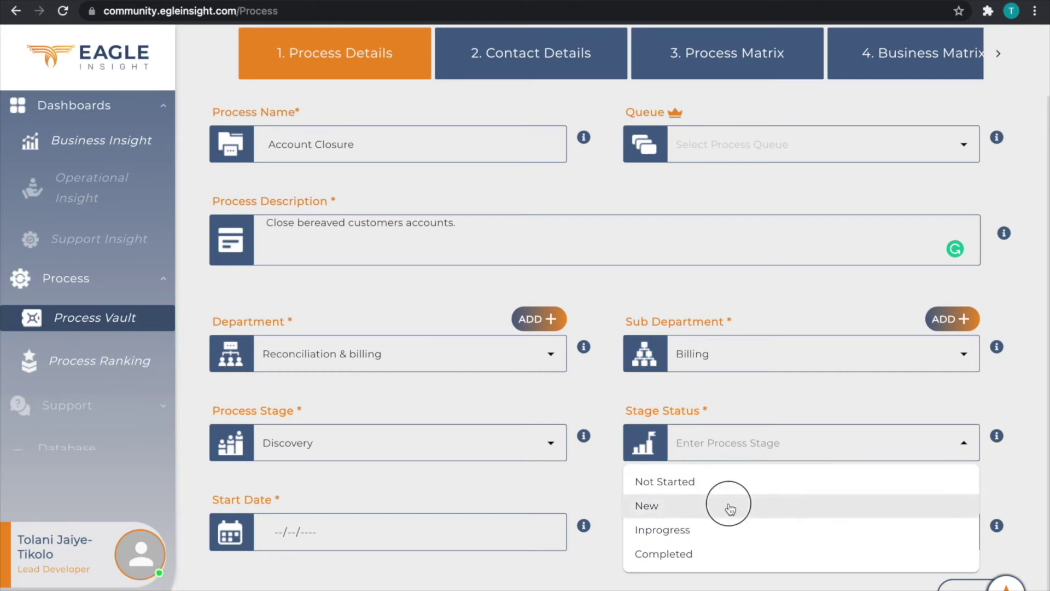
left_click(471, 542)
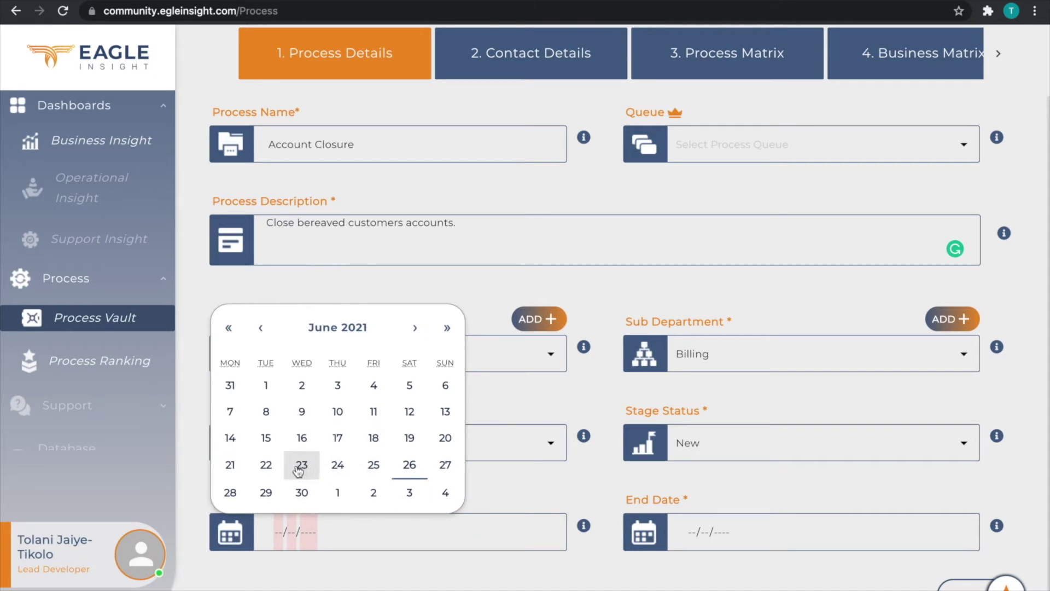
left_click(231, 472)
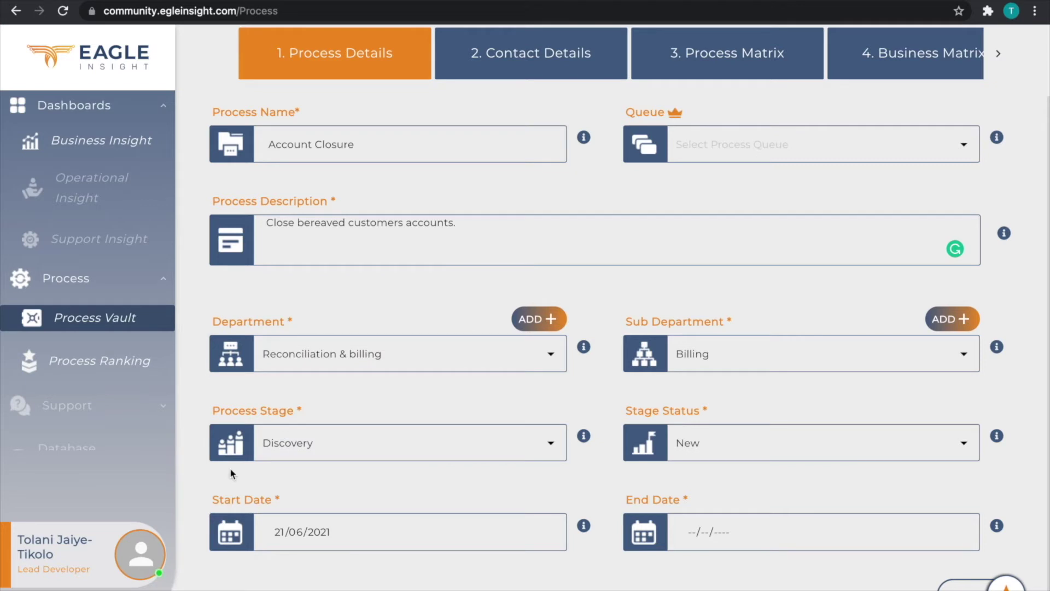
Set the process's end date to 30/07/2021 and continue to the contact details.
left_click(721, 530)
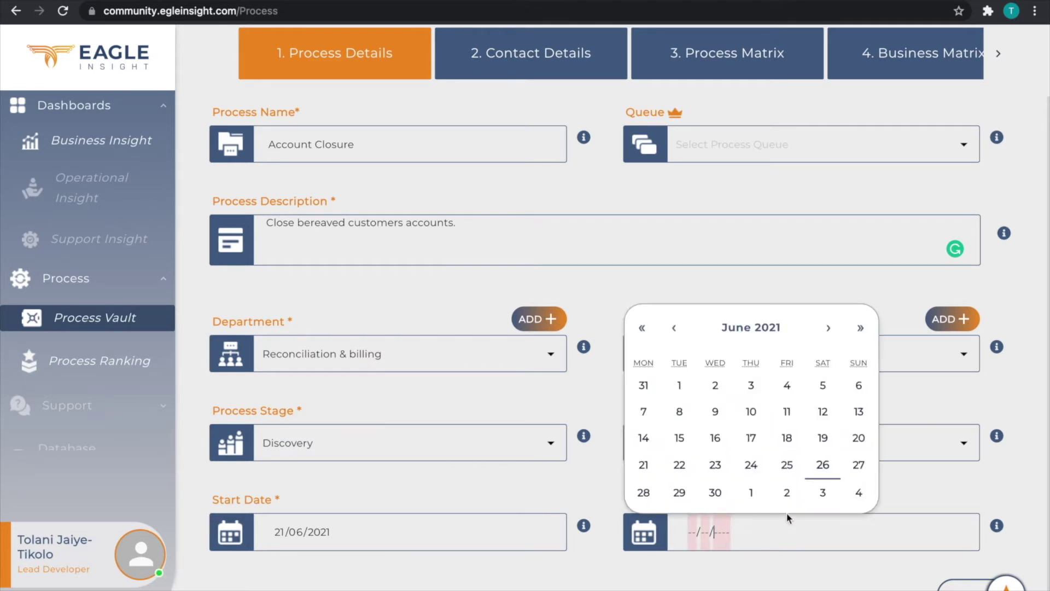
left_click(832, 330)
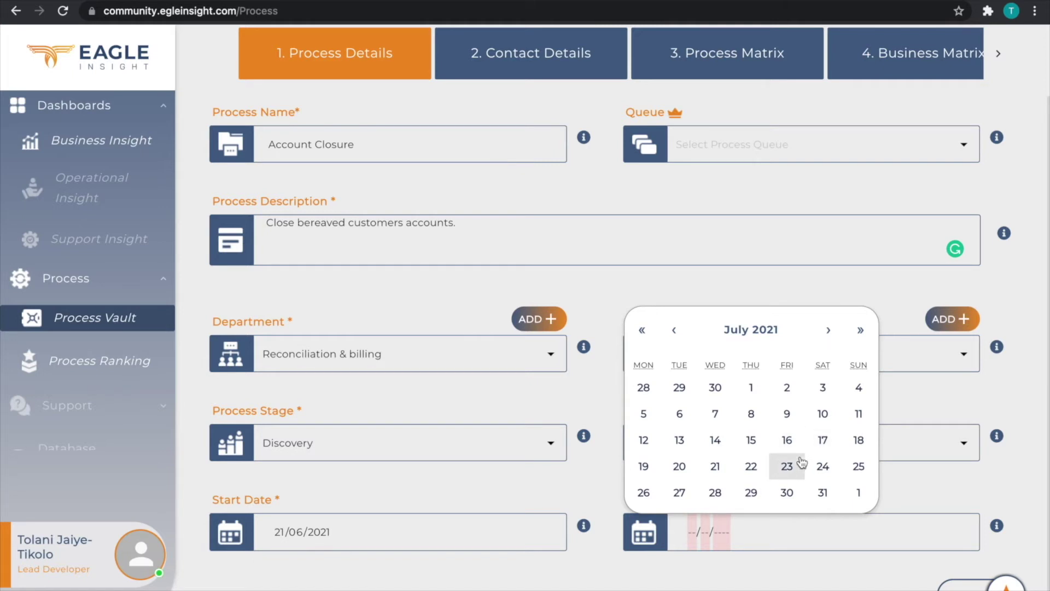
left_click(788, 492)
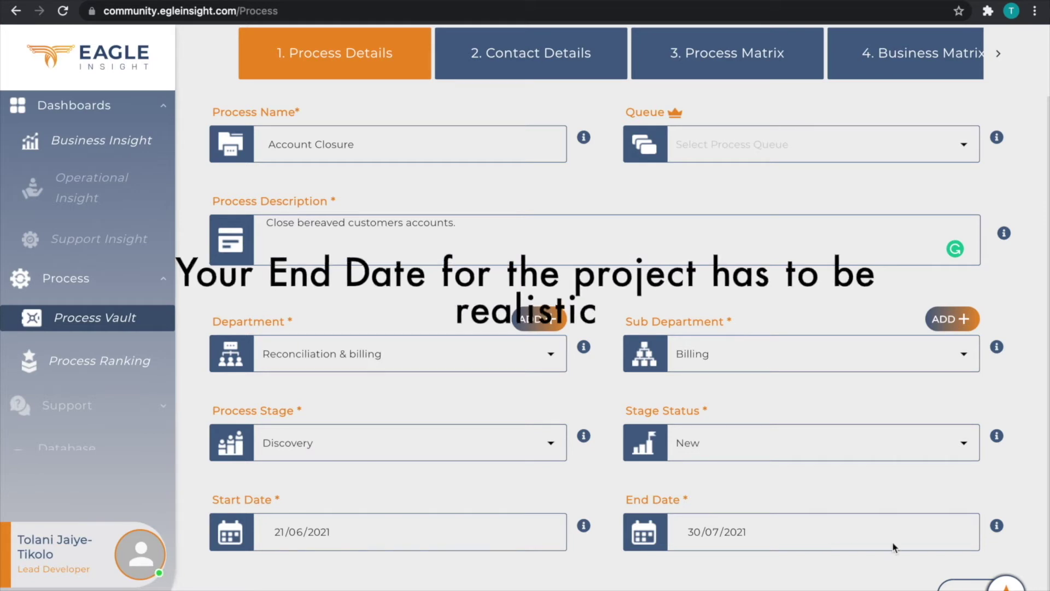
left_click(965, 585)
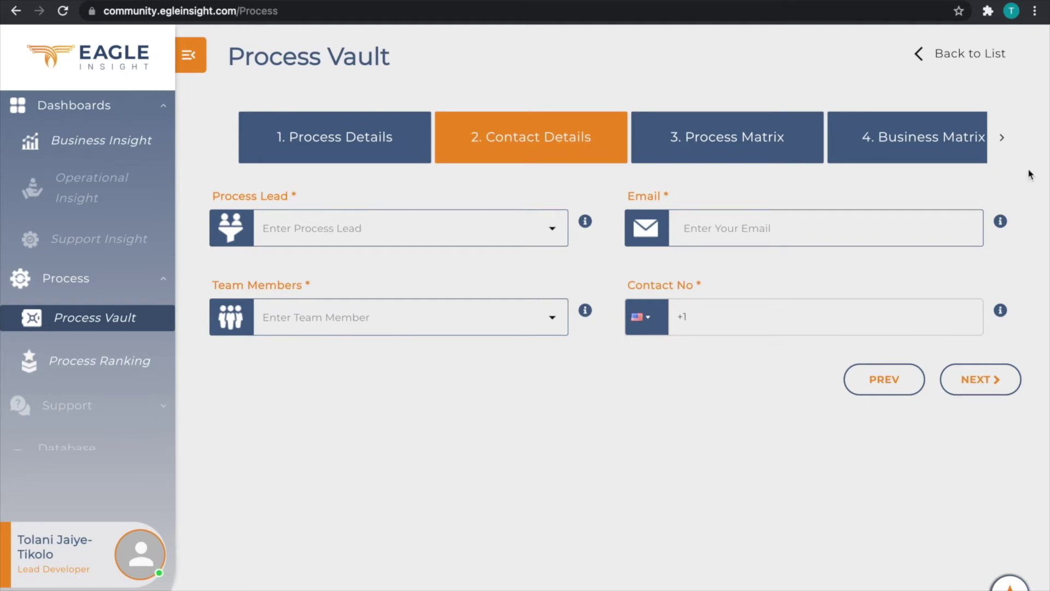
Look over the remaining form sections and choose the process lead in the contact details.
left_click(1003, 138)
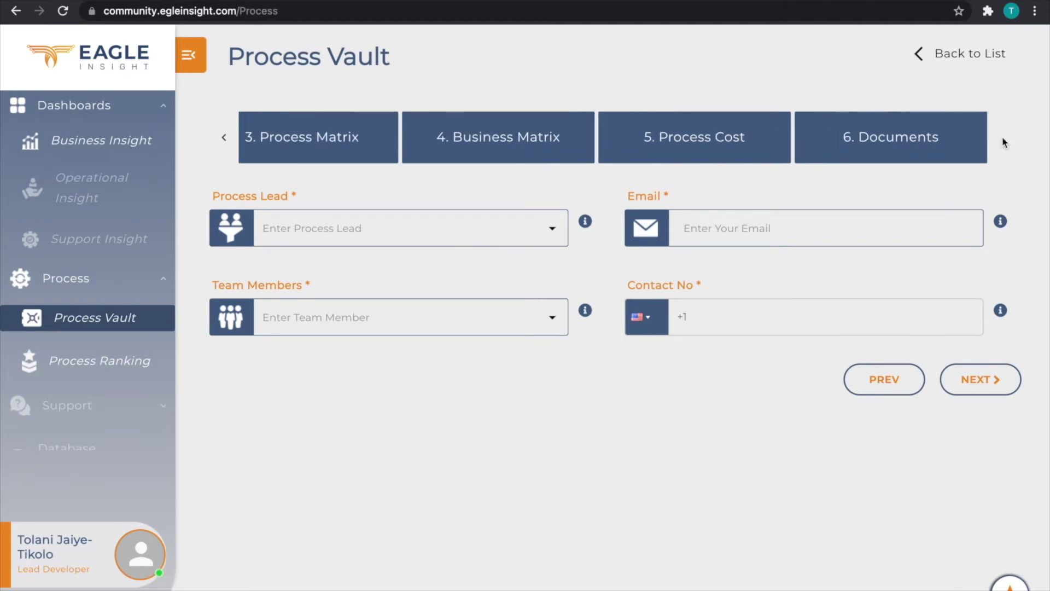
left_click(224, 138)
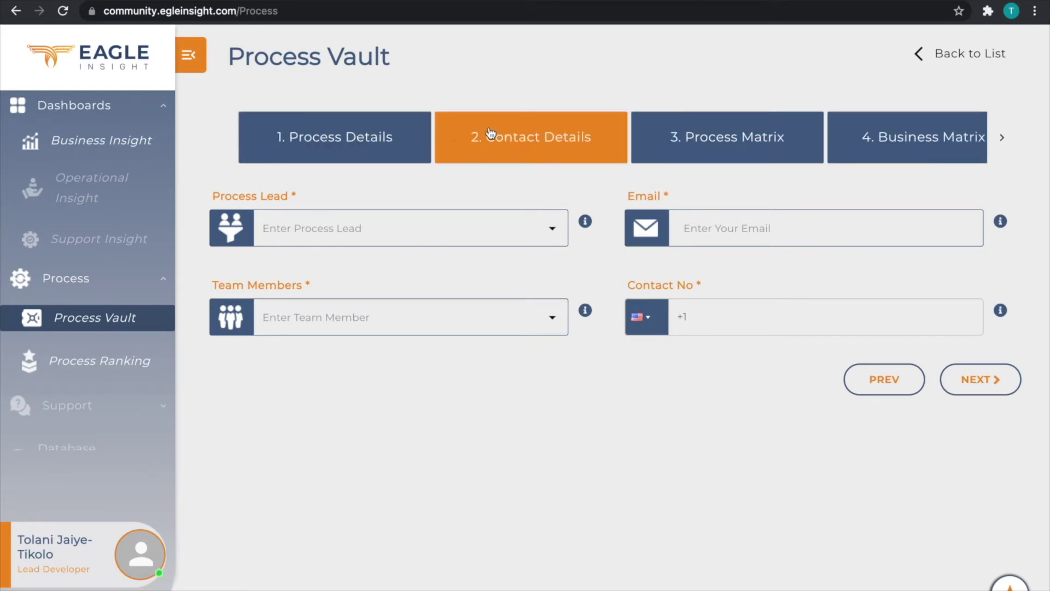
left_click(1004, 140)
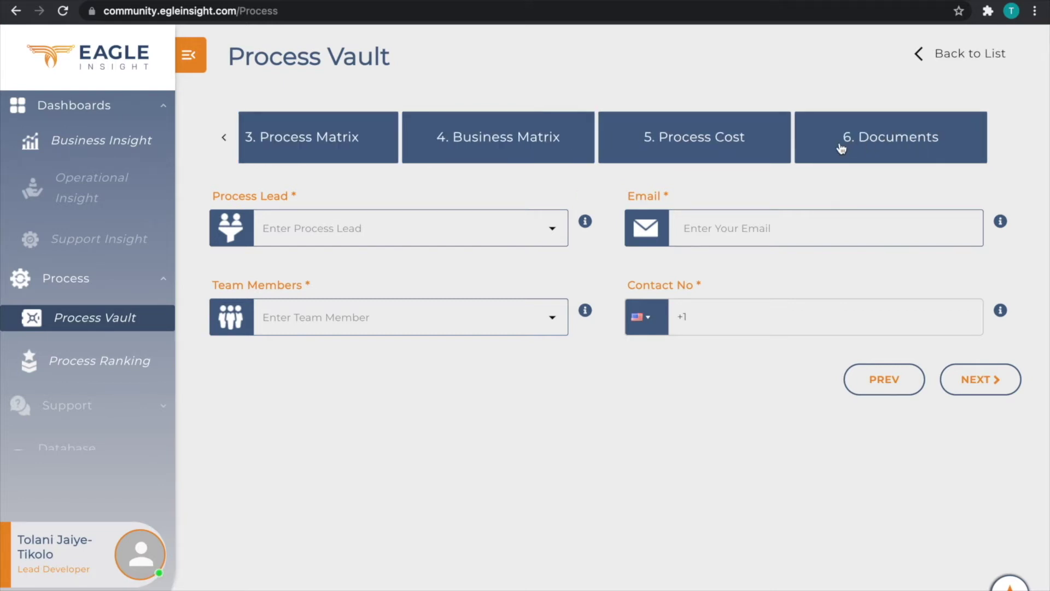
left_click(468, 229)
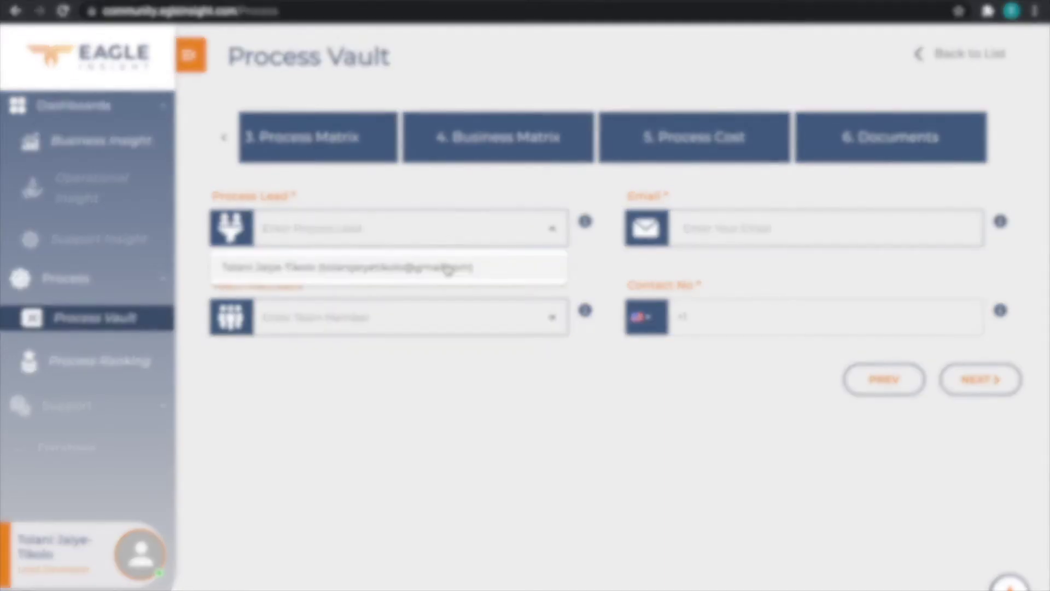
left_click(445, 266)
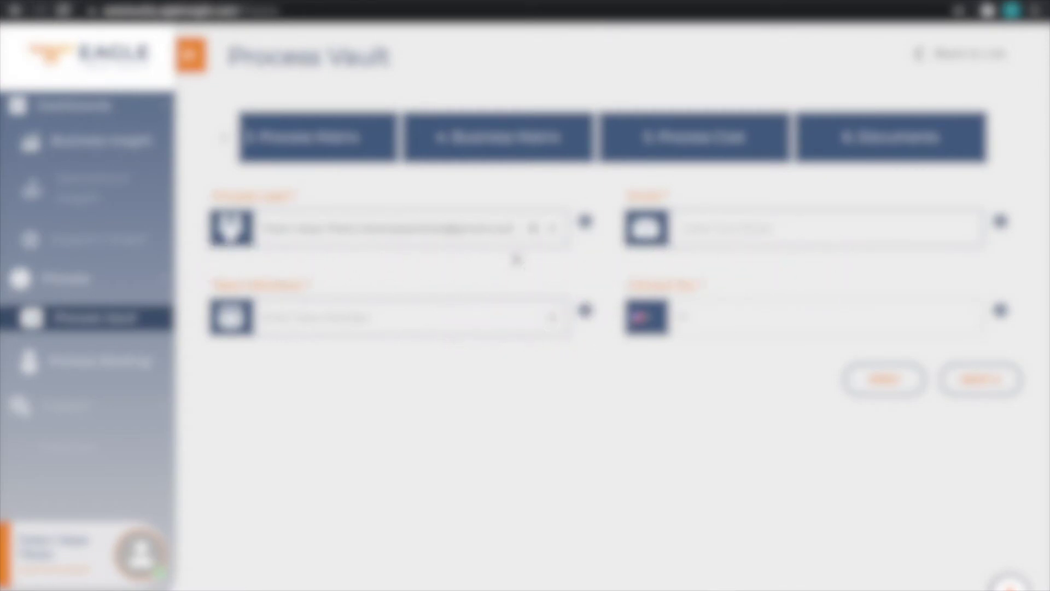
Enter the contact's e-mail address in the contact details.
left_click(745, 223)
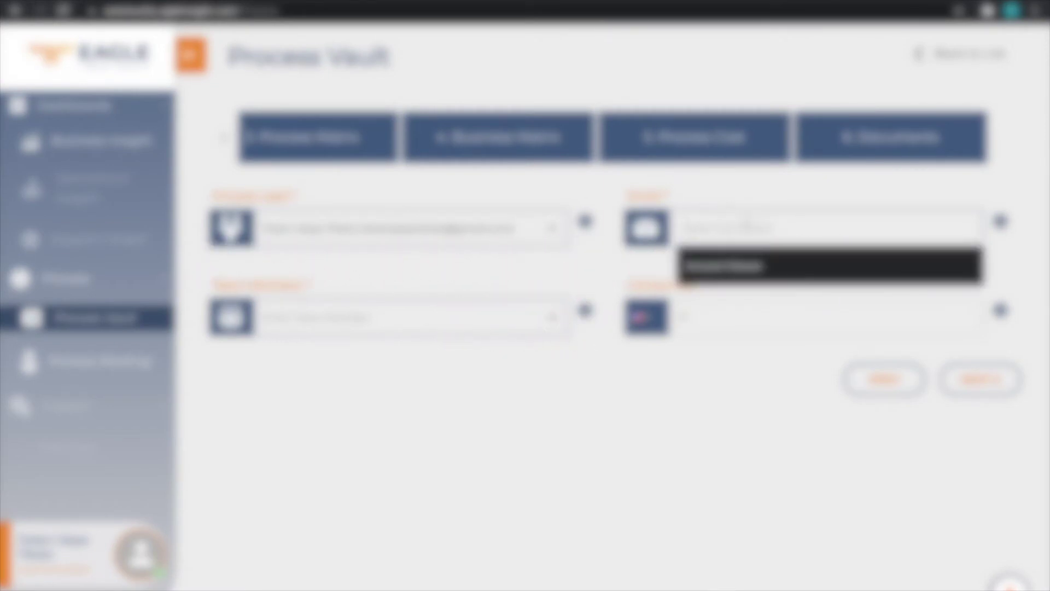
type("a")
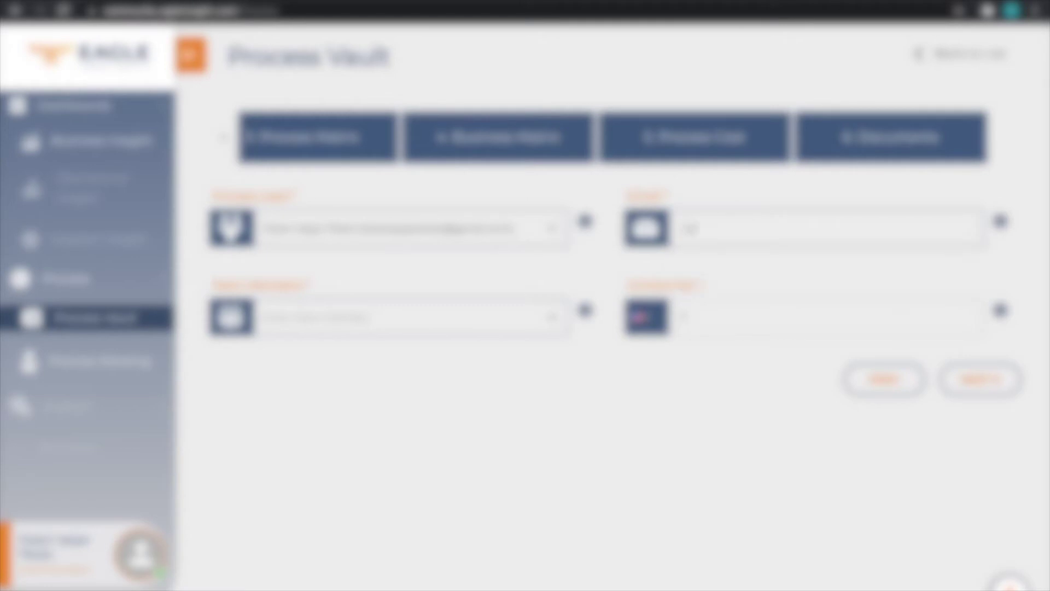
key("BackSpace")
type("sa")
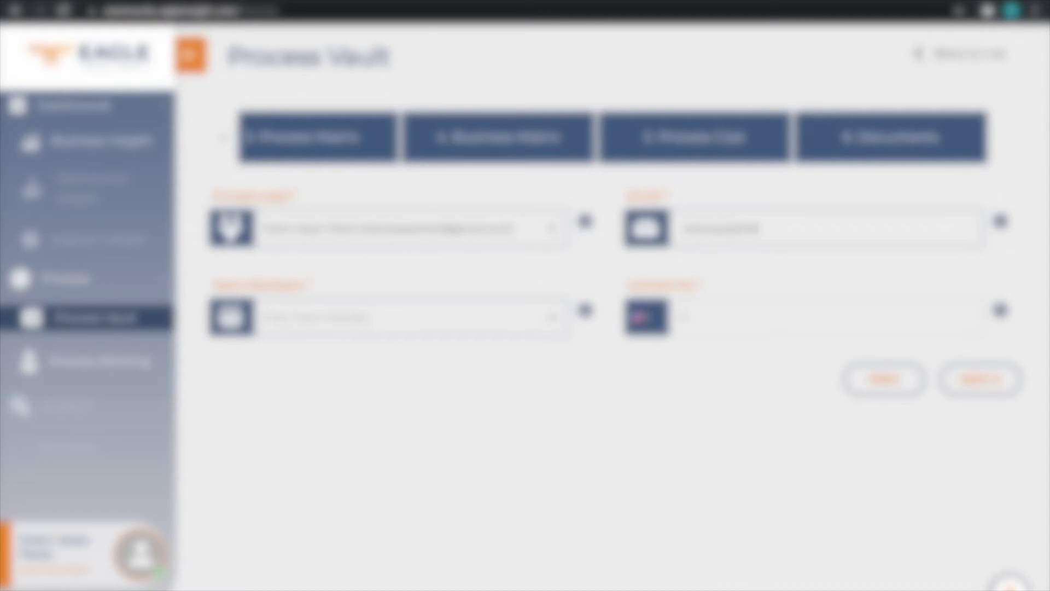
type("ight.c")
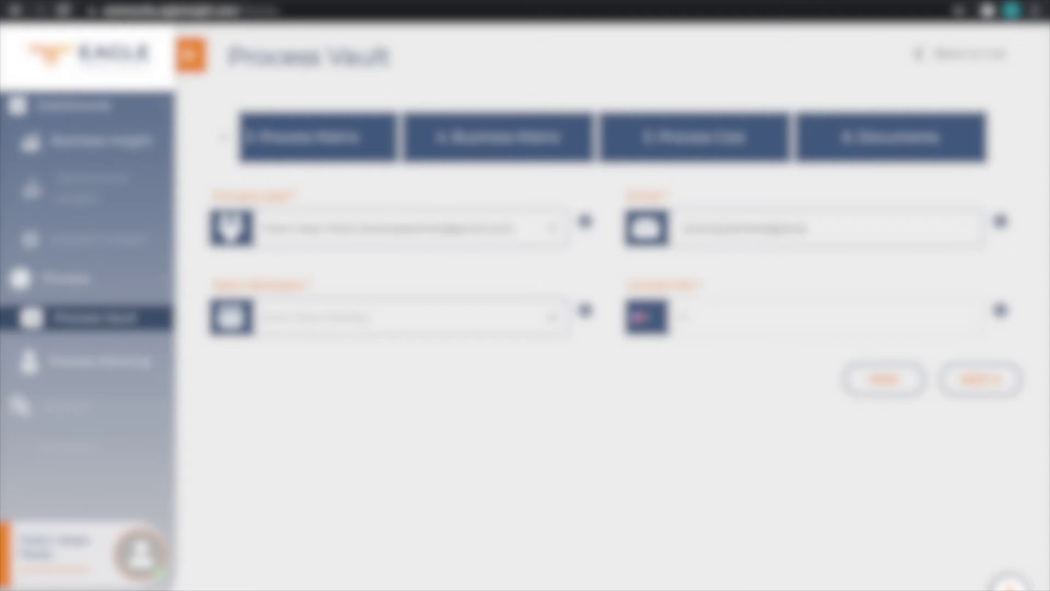
type("om")
Add a team member, enter the contact's phone number with its country code, and continue to the process matrix.
mouse_move(1001, 219)
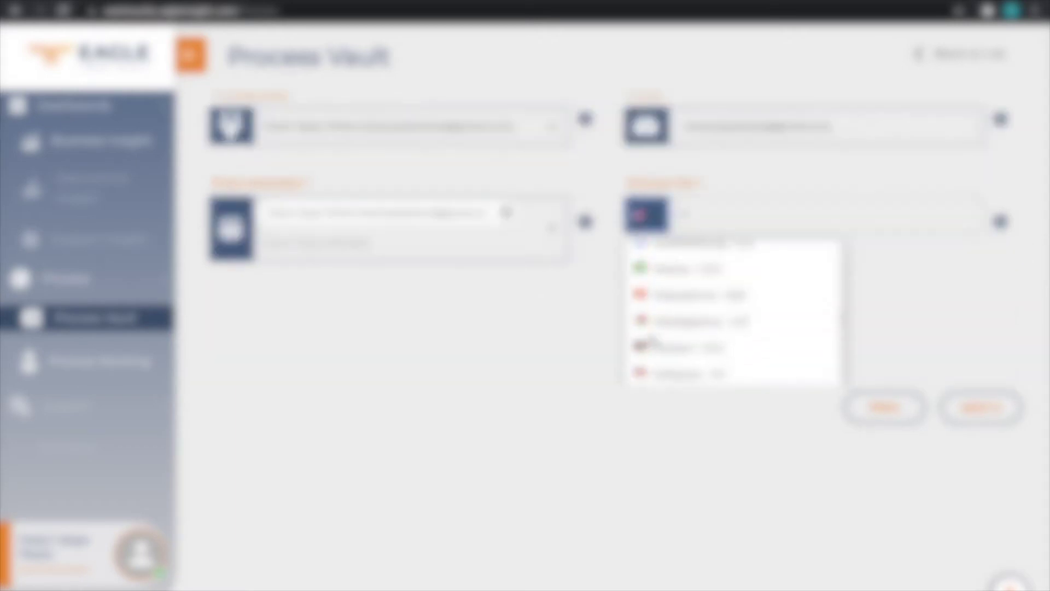
scroll(653, 342, "up", 10)
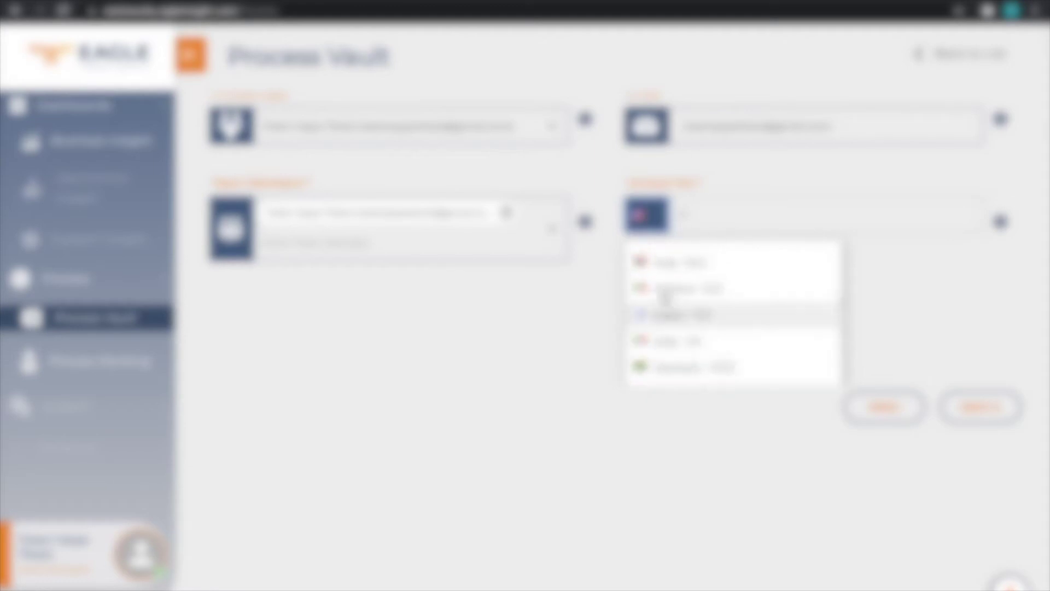
left_click(669, 295)
type("987654")
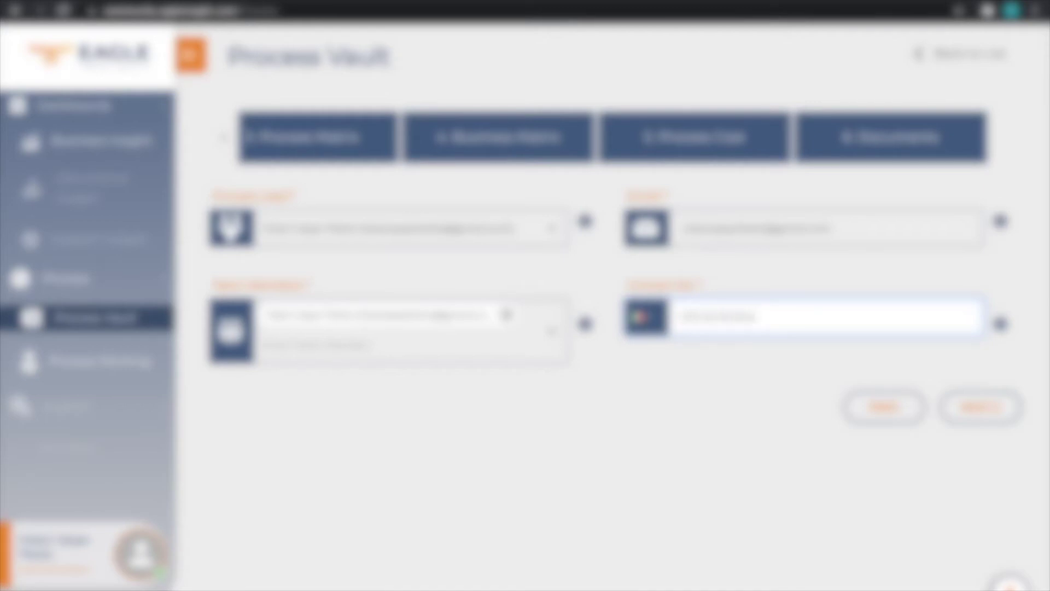
left_click(980, 411)
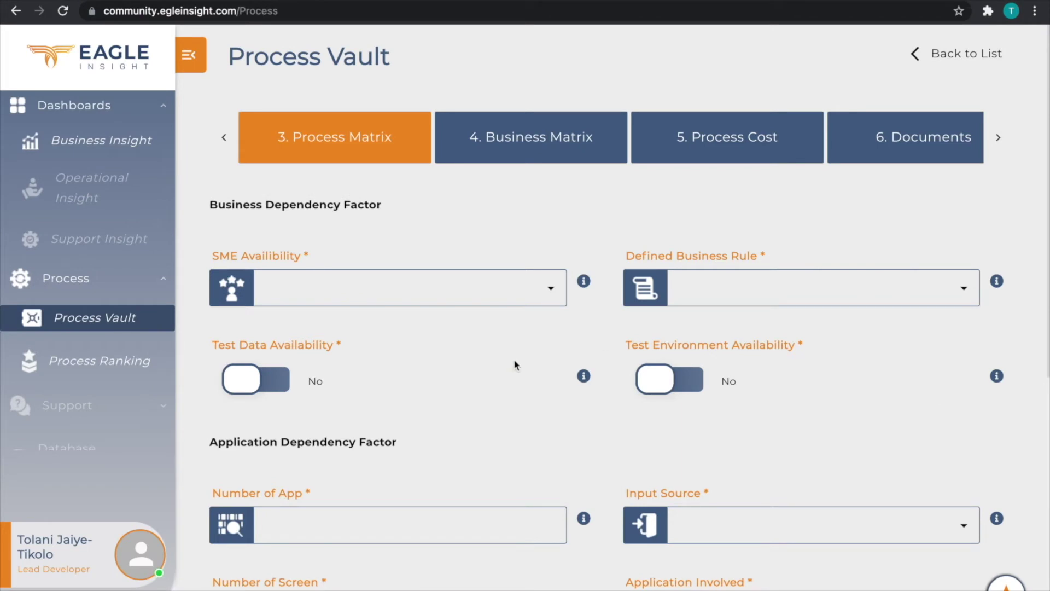
Set the SME availability in the business dependency factors to High.
scroll(516, 364, "down", 2)
scroll(516, 365, "down", 1)
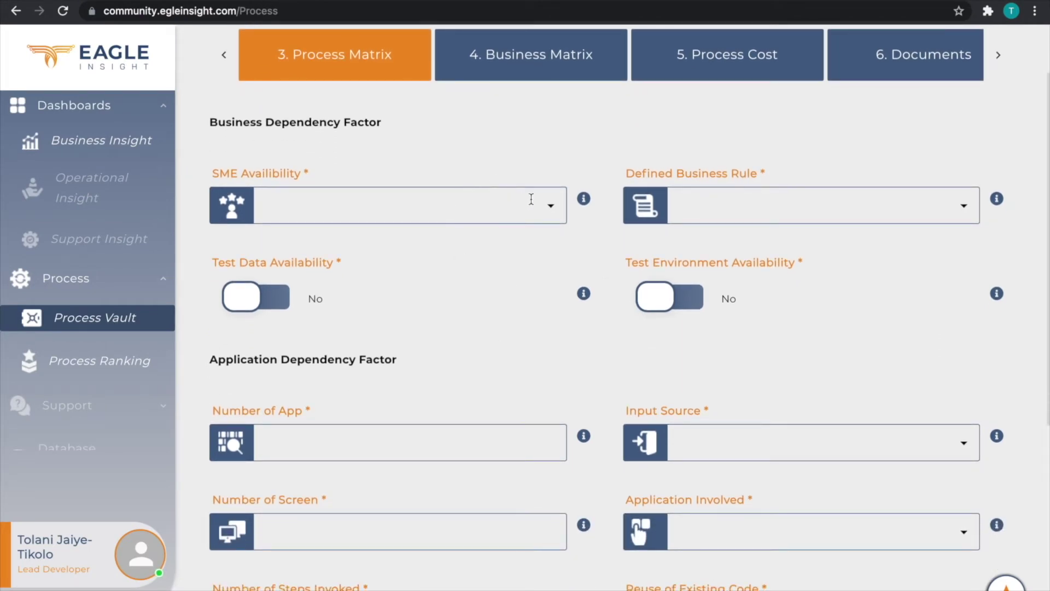
left_click(549, 209)
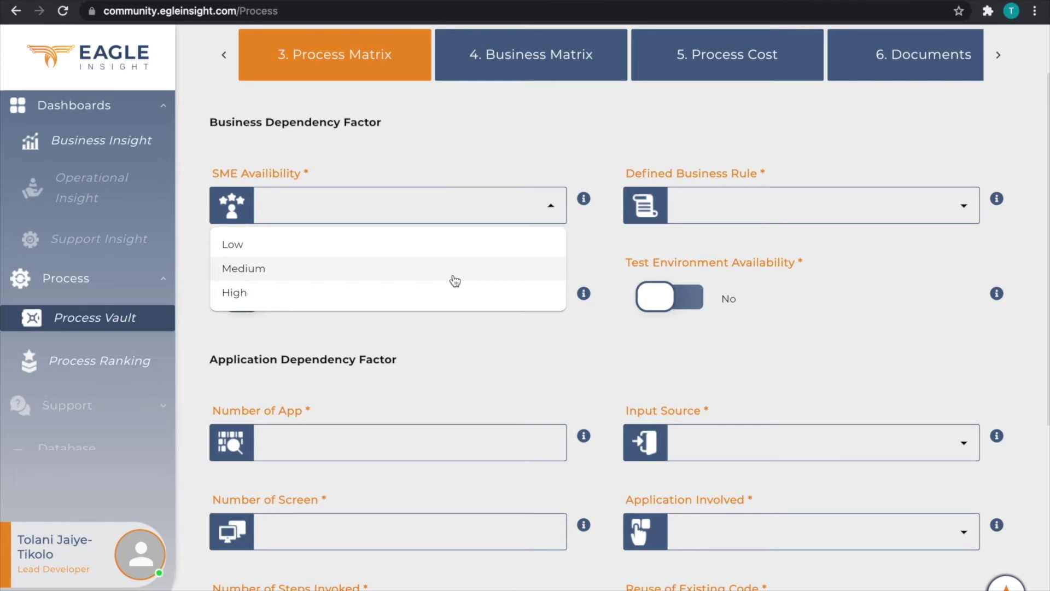
left_click(436, 305)
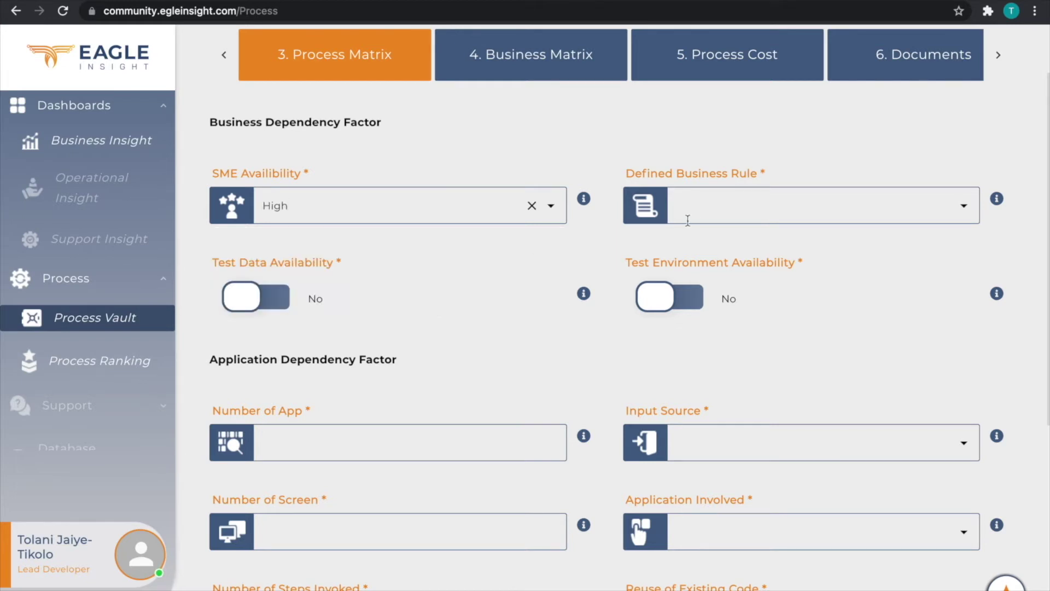
Set the defined business rule to Medium and the test data availability to Yes.
left_click(963, 207)
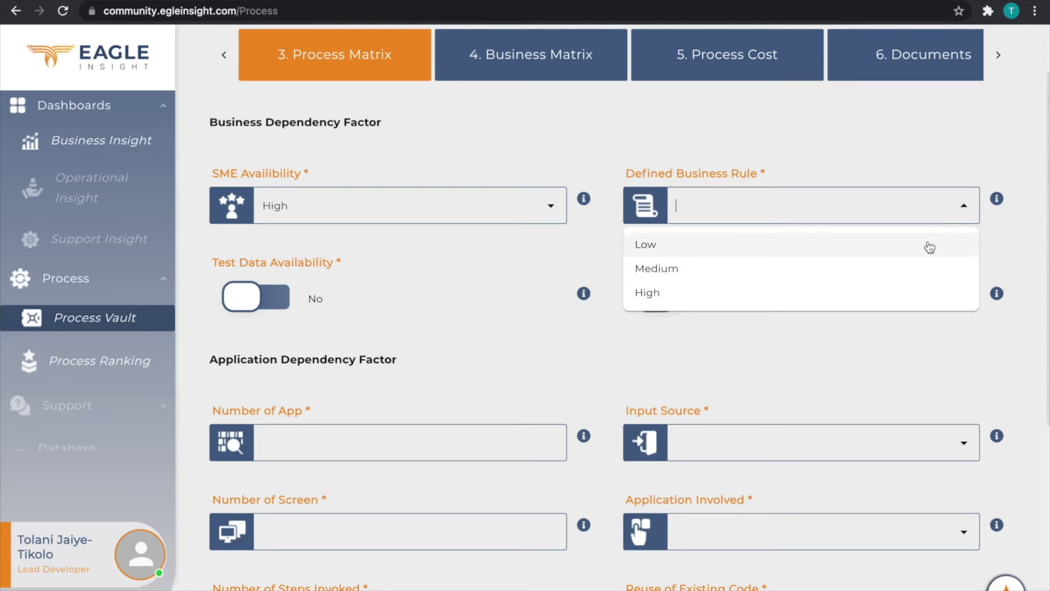
left_click(874, 268)
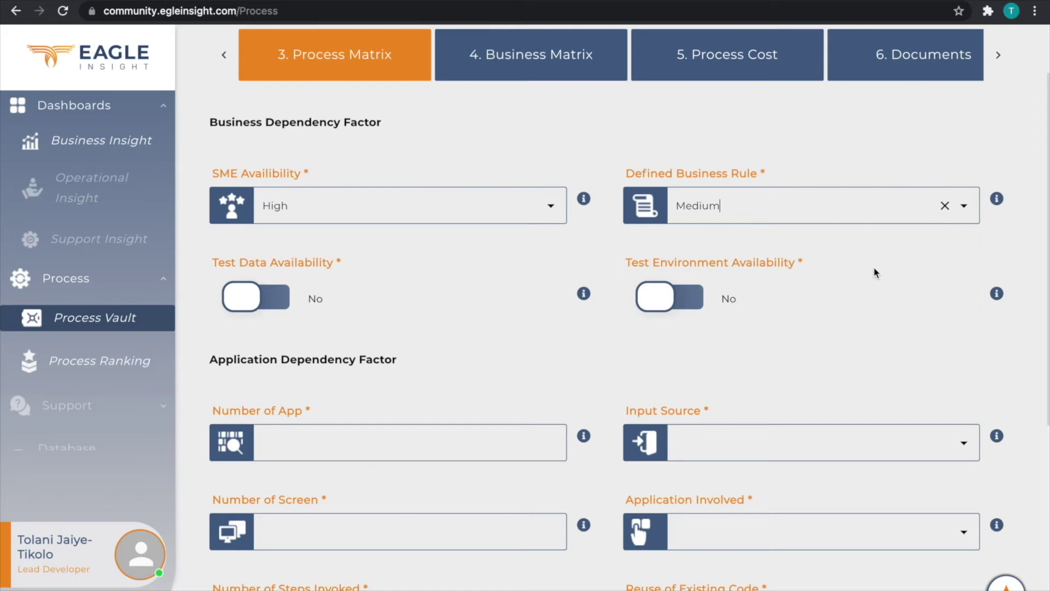
left_click(271, 299)
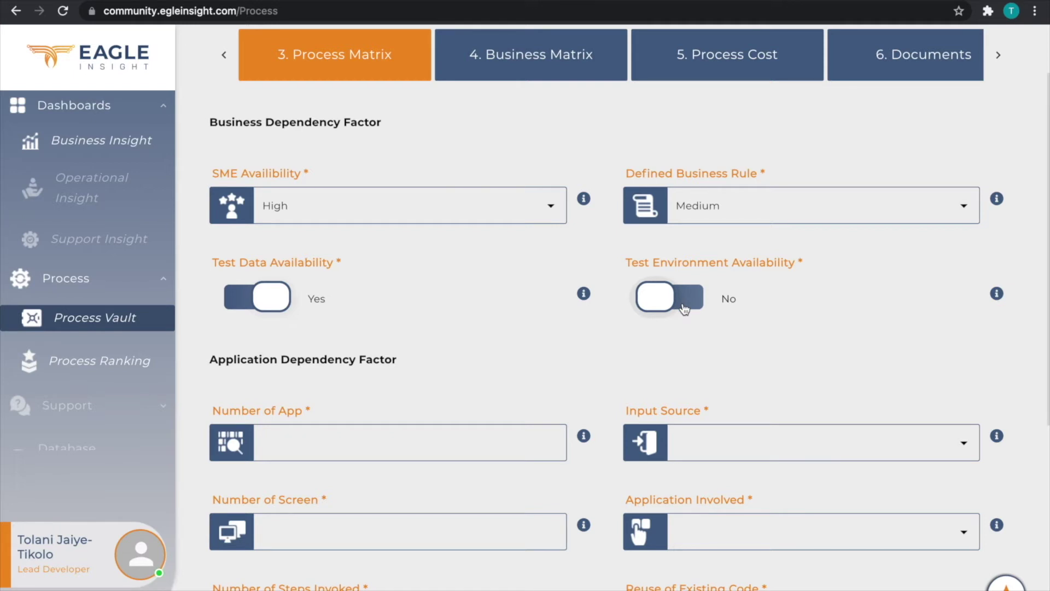
Set the number of apps in the application dependency factors to 15.
scroll(681, 306, "down", 3)
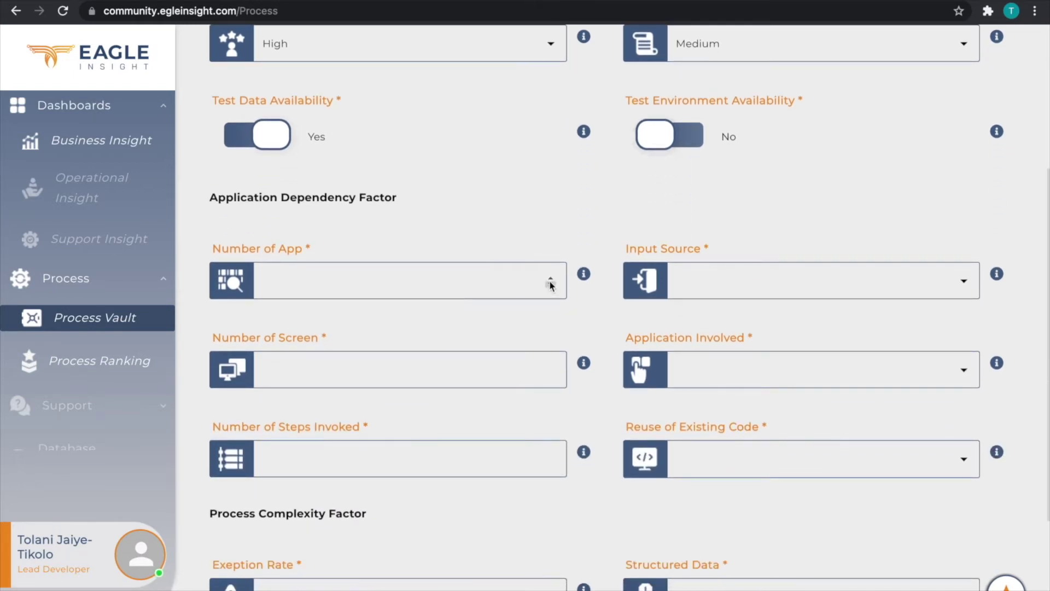
left_click(550, 278)
left_click(550, 278)
left_click(550, 278)
double_click(550, 278)
double_click(550, 278)
left_click(550, 279)
double_click(550, 279)
left_click(550, 278)
left_click(550, 278)
Choose Citrix Application as the process's input source.
left_click(964, 281)
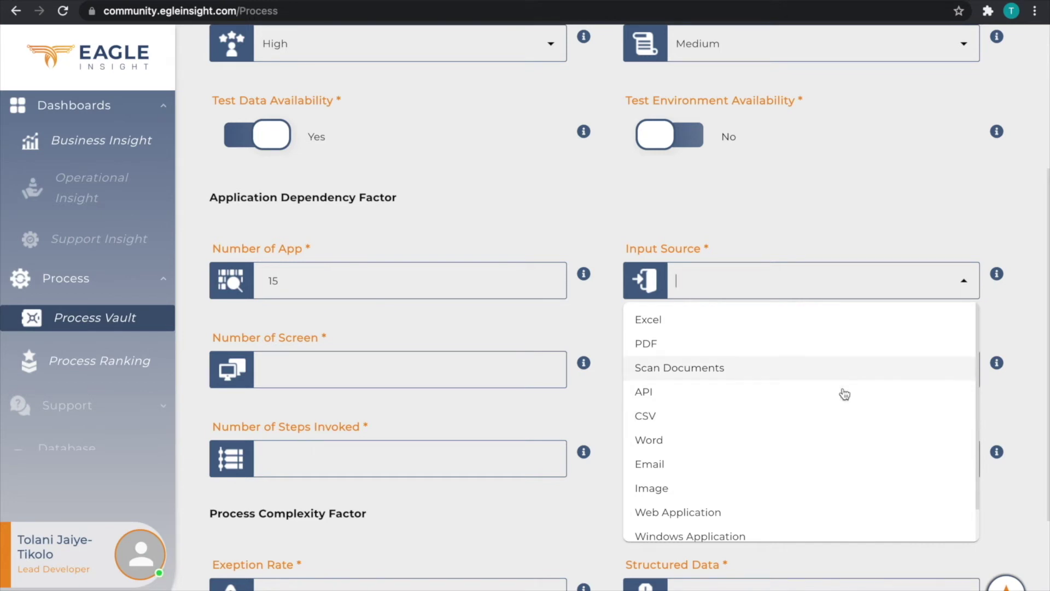
scroll(819, 455, "down", 1)
scroll(817, 455, "up", 1)
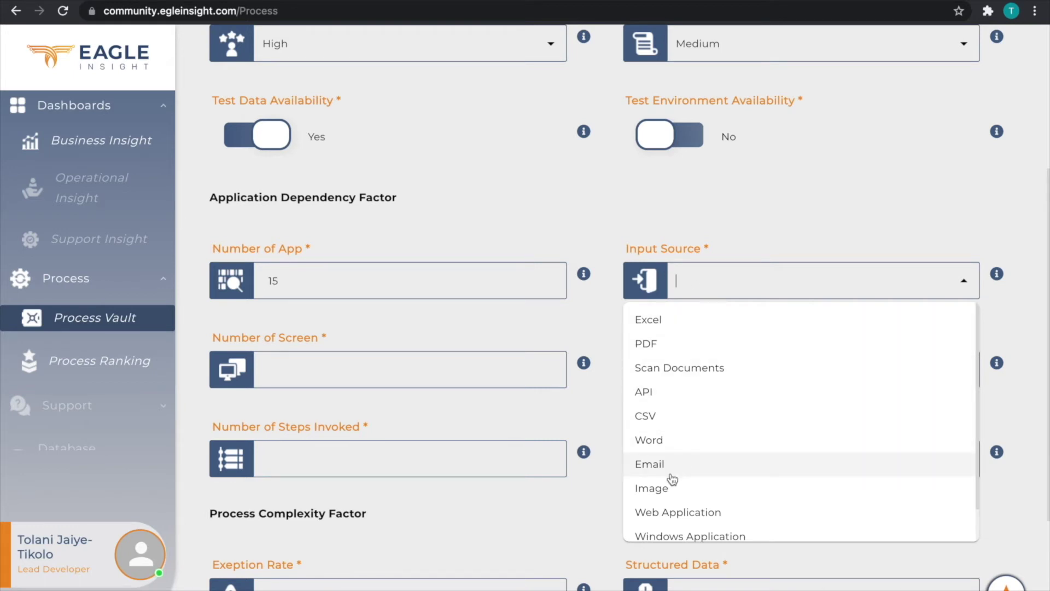
scroll(674, 475, "down", 1)
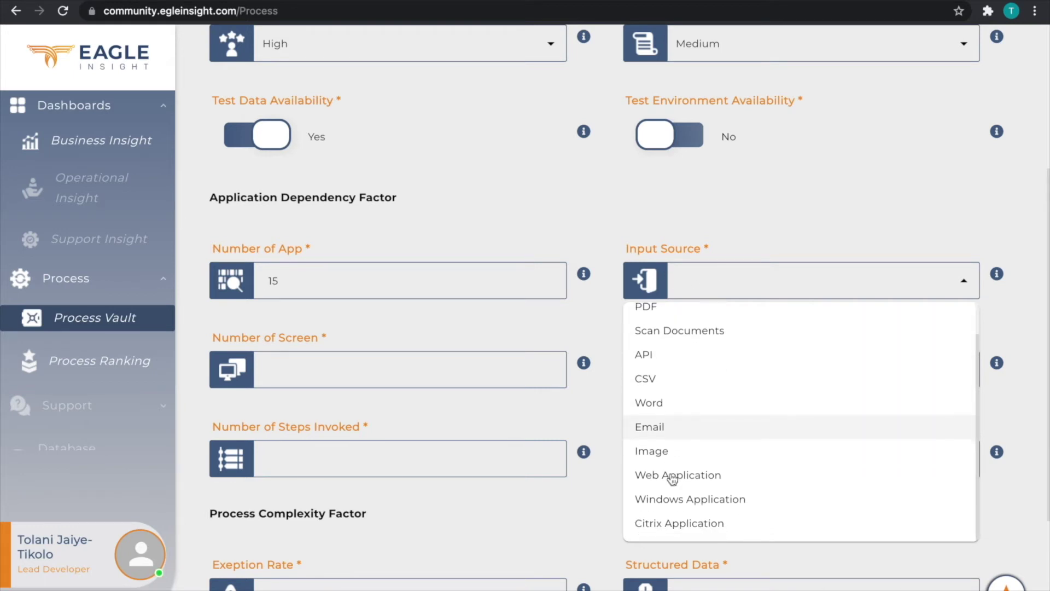
left_click(676, 528)
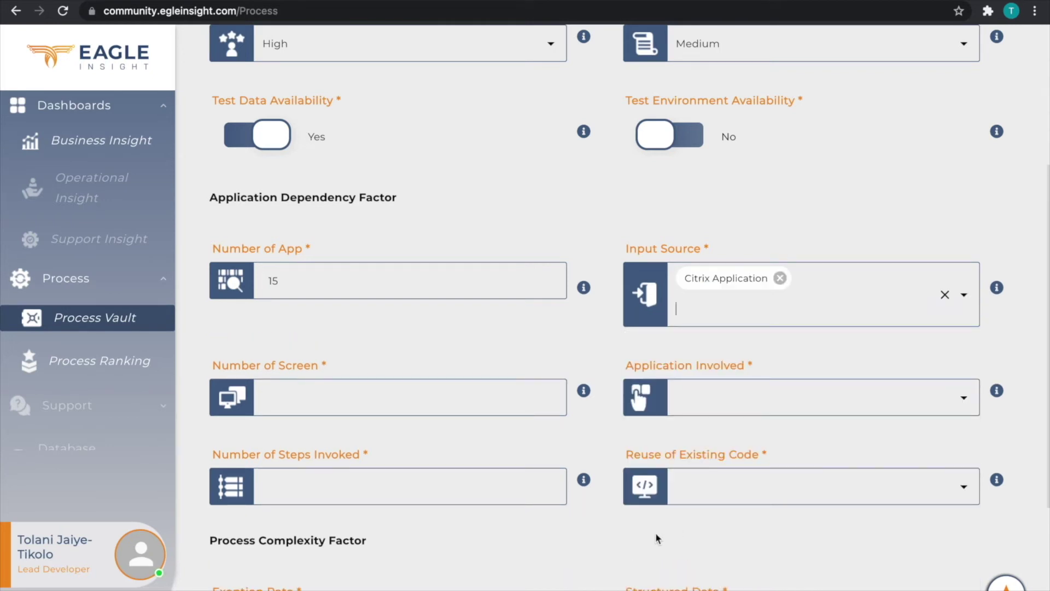
Set the number of screens in the application dependency factors to 25.
left_click(453, 406)
left_click(551, 401)
left_click(551, 401)
left_click(551, 397)
left_click(552, 397)
left_click(552, 397)
left_click(551, 397)
left_click(551, 397)
left_click(552, 397)
left_click(551, 397)
left_click(552, 397)
left_click(552, 397)
left_click(551, 397)
left_click(551, 397)
left_click(551, 397)
left_click(551, 398)
left_click(551, 397)
left_click(552, 397)
left_click(551, 397)
left_click(551, 397)
left_click(551, 397)
left_click(552, 397)
left_click(551, 398)
Choose Web Application as the application involved in the process.
left_click(768, 398)
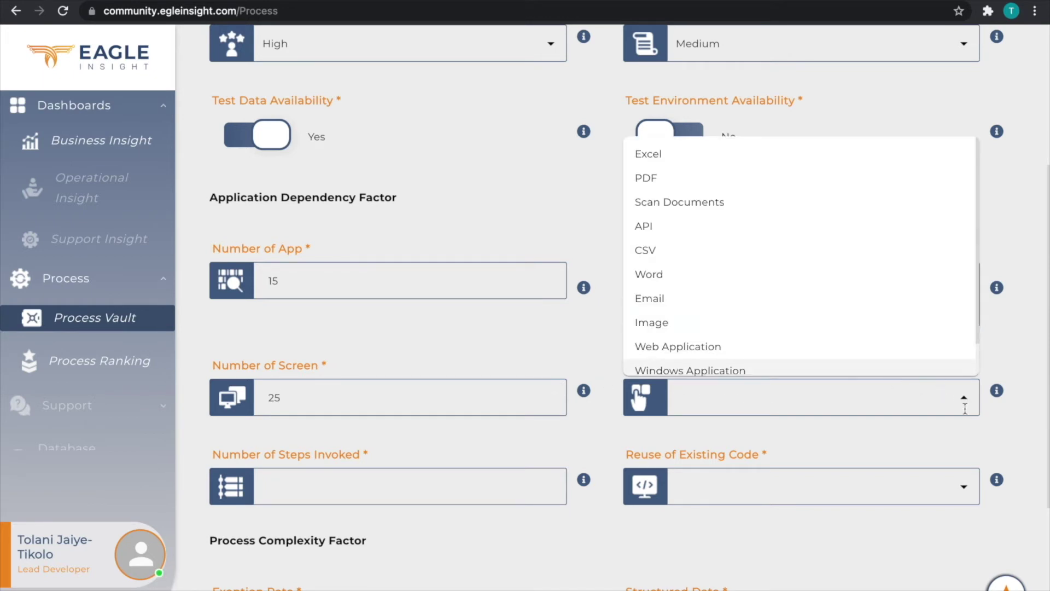
left_click(1024, 384)
scroll(1011, 421, "down", 1)
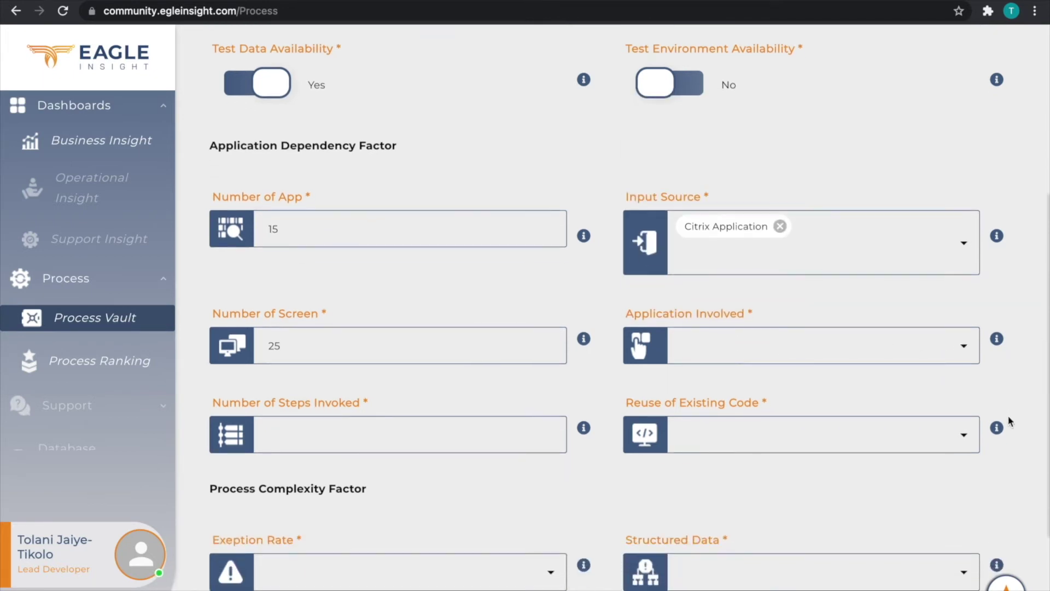
left_click(964, 345)
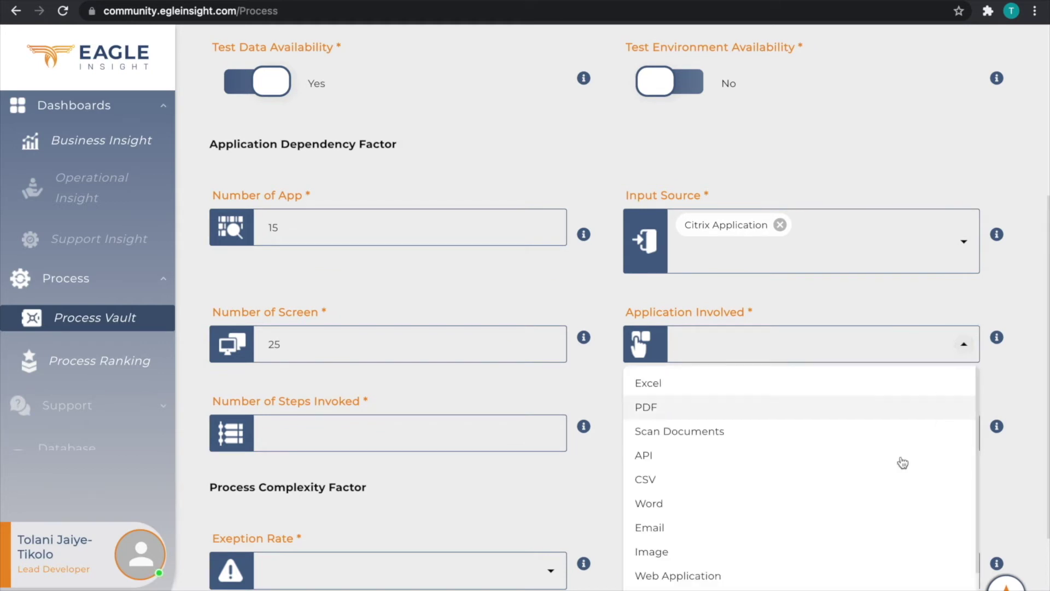
scroll(898, 471, "down", 1)
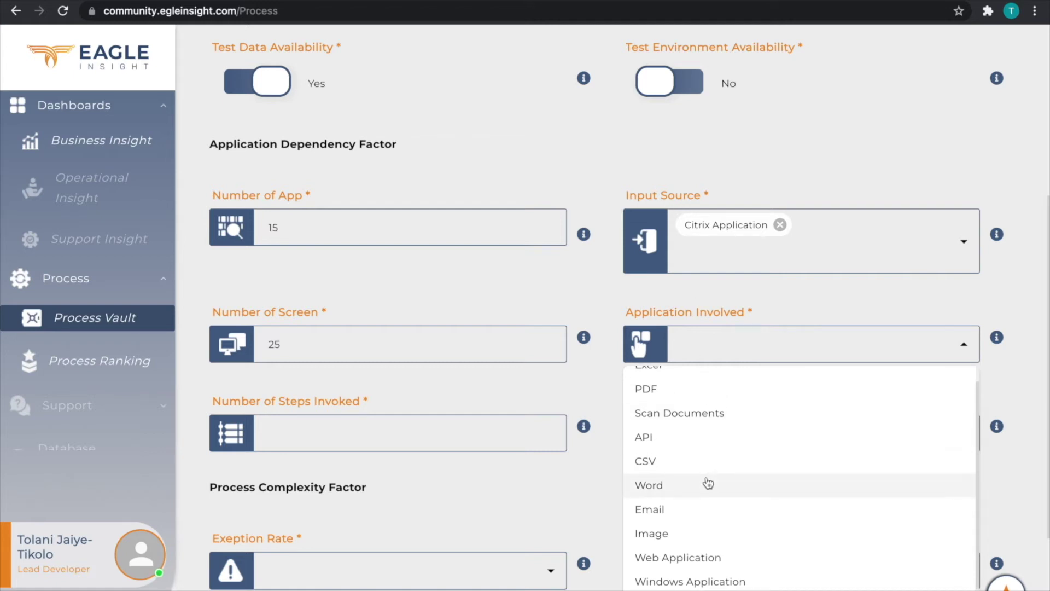
scroll(706, 482, "up", 1)
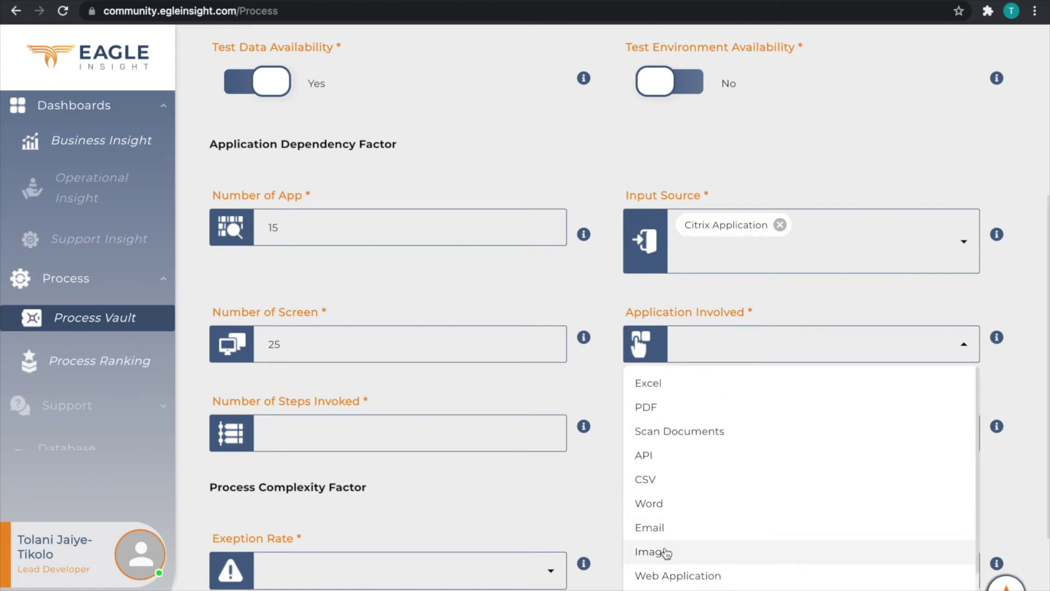
scroll(667, 526, "up", 1)
scroll(666, 525, "up", 1)
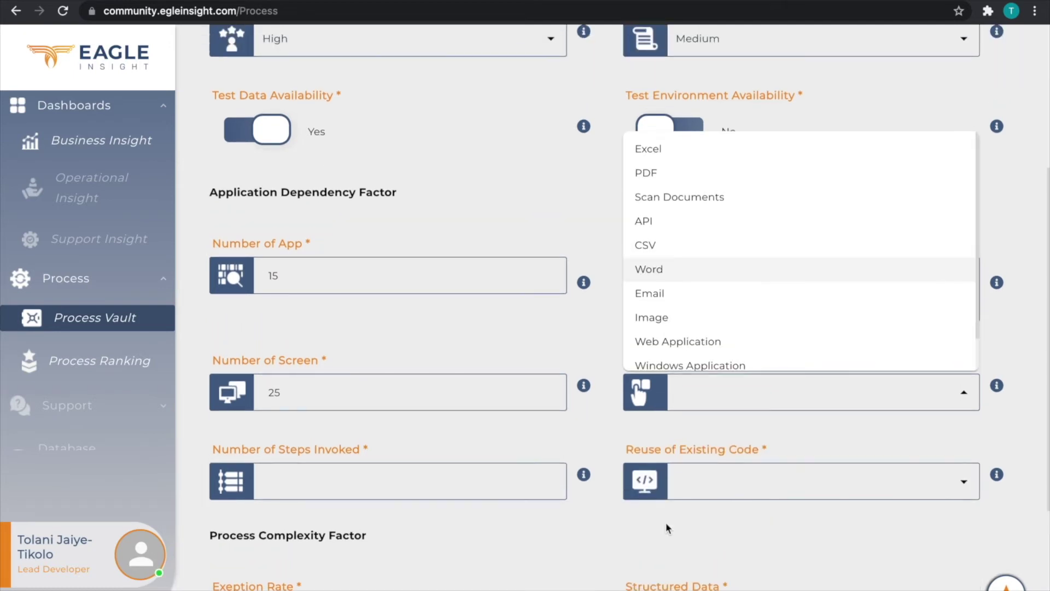
left_click(697, 343)
scroll(642, 452, "down", 2)
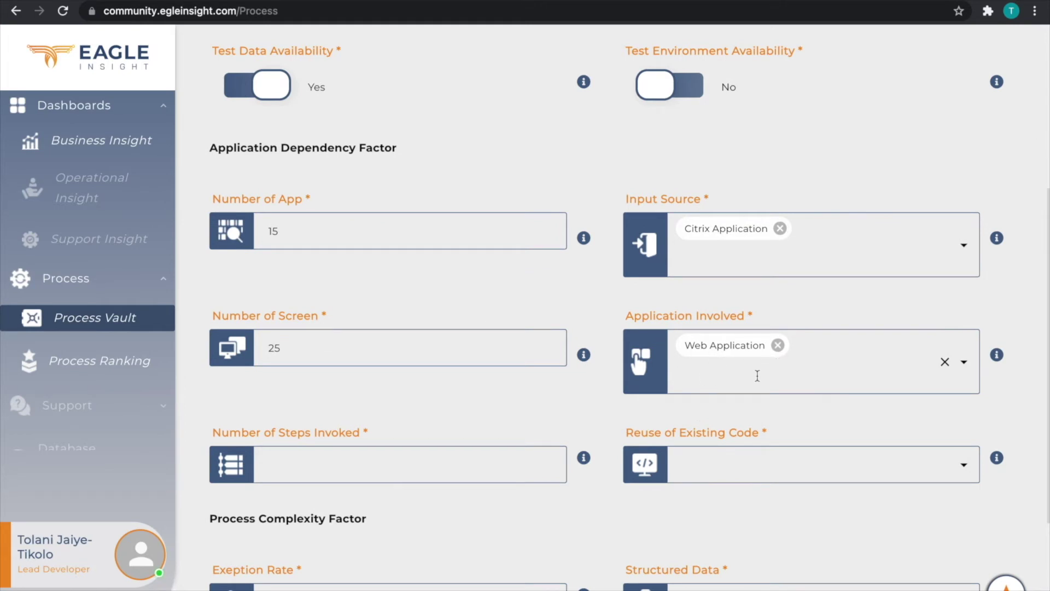
Add Scan Documents, Windows Application and Email to the applications involved in the process.
left_click(678, 375)
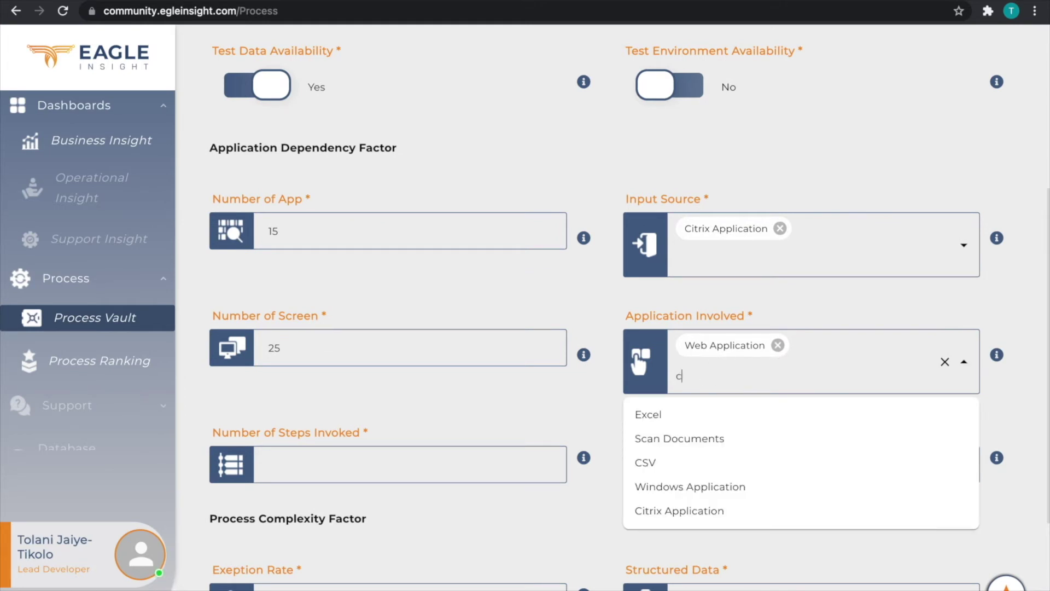
left_click(698, 436)
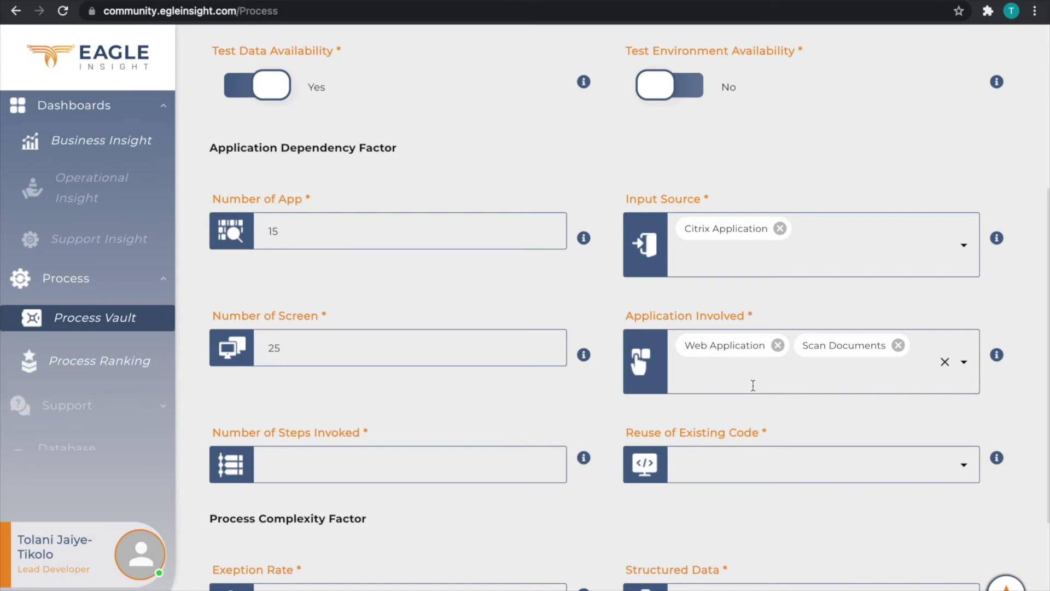
type("wind")
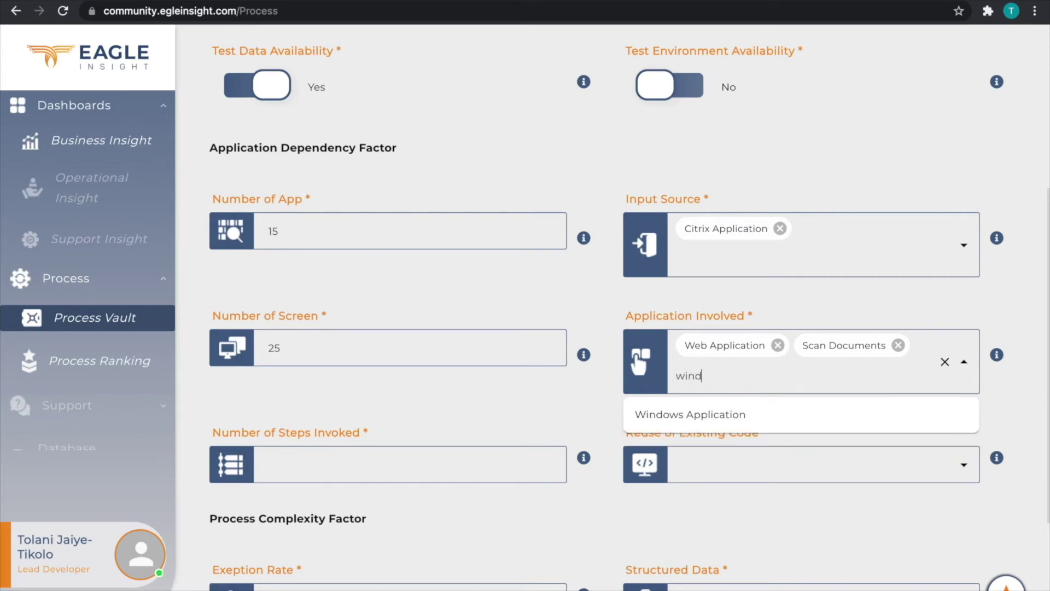
left_click(717, 419)
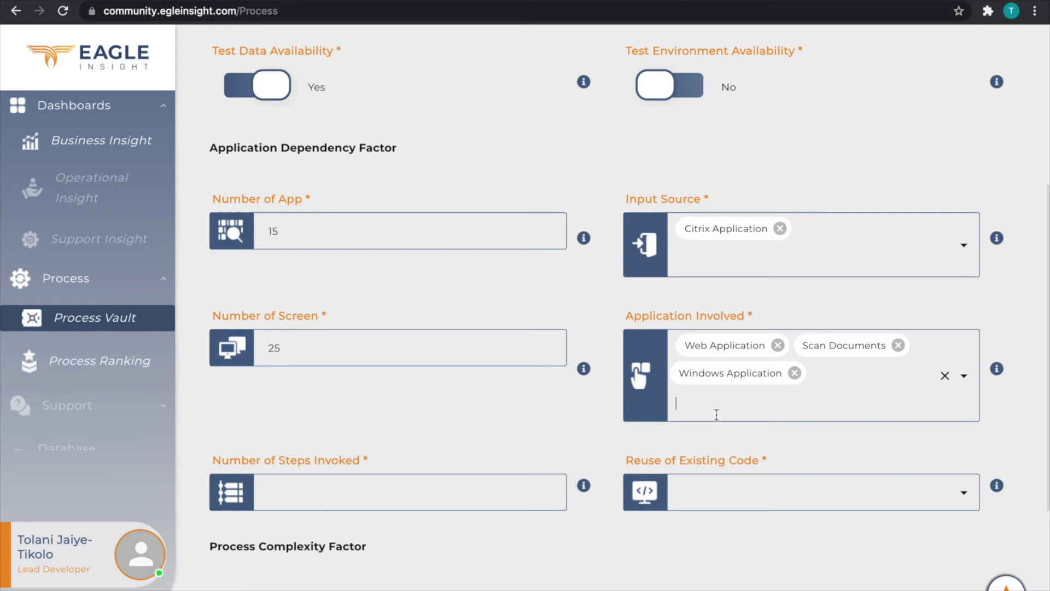
left_click(677, 403)
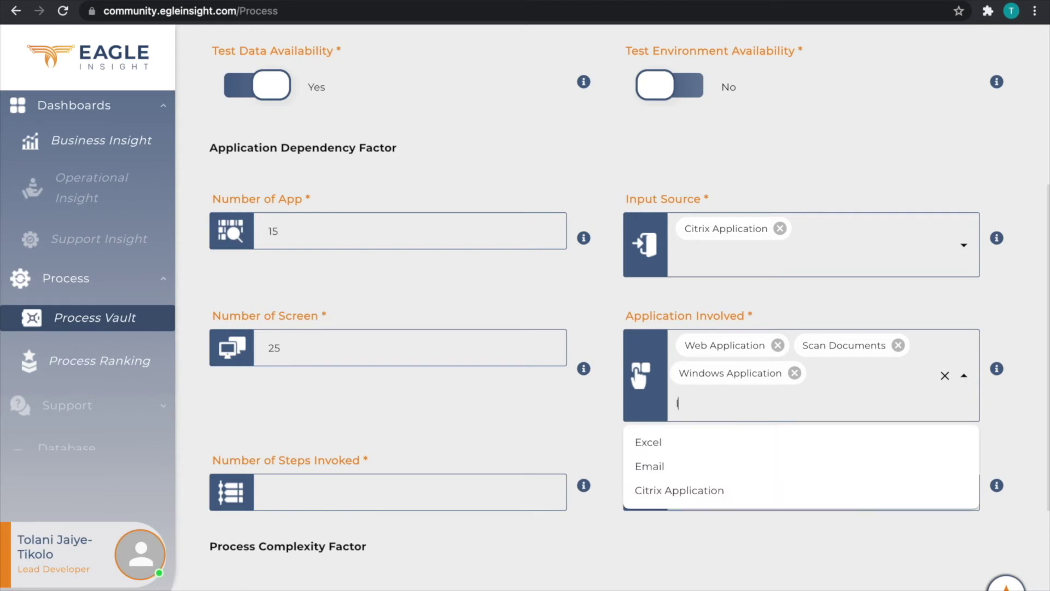
left_click(684, 463)
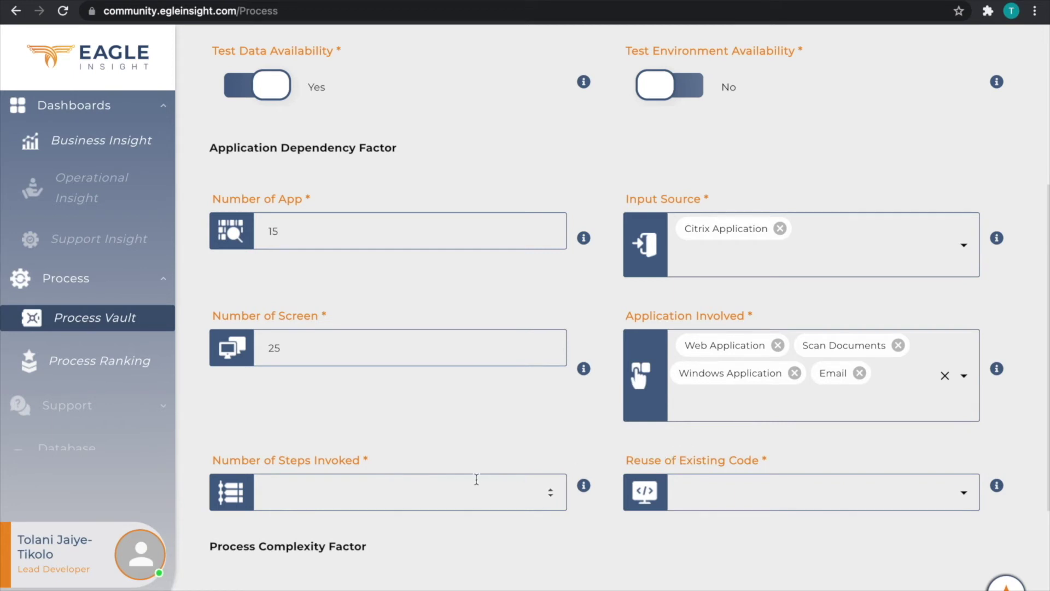
Set the number of steps invoked to 500 and the reuse of existing code to Between 5% to 25%.
scroll(477, 479, "down", 2)
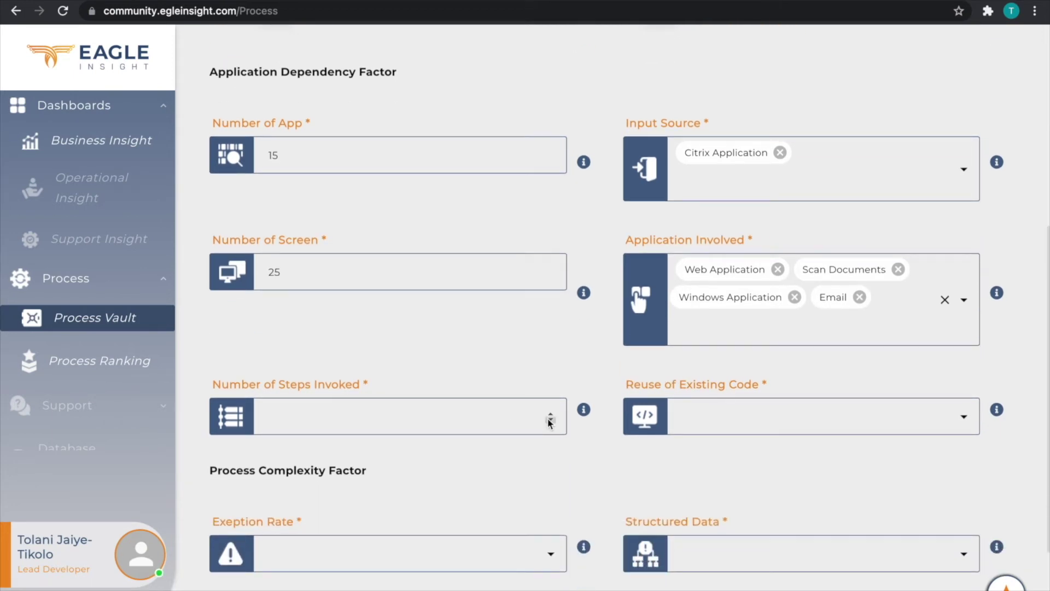
left_click(497, 419)
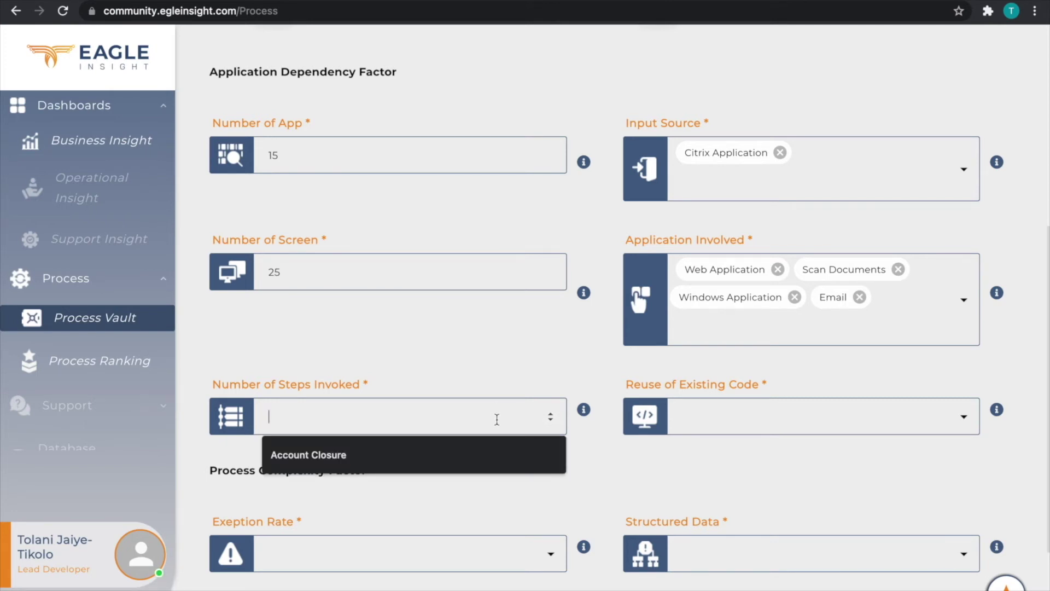
type("500")
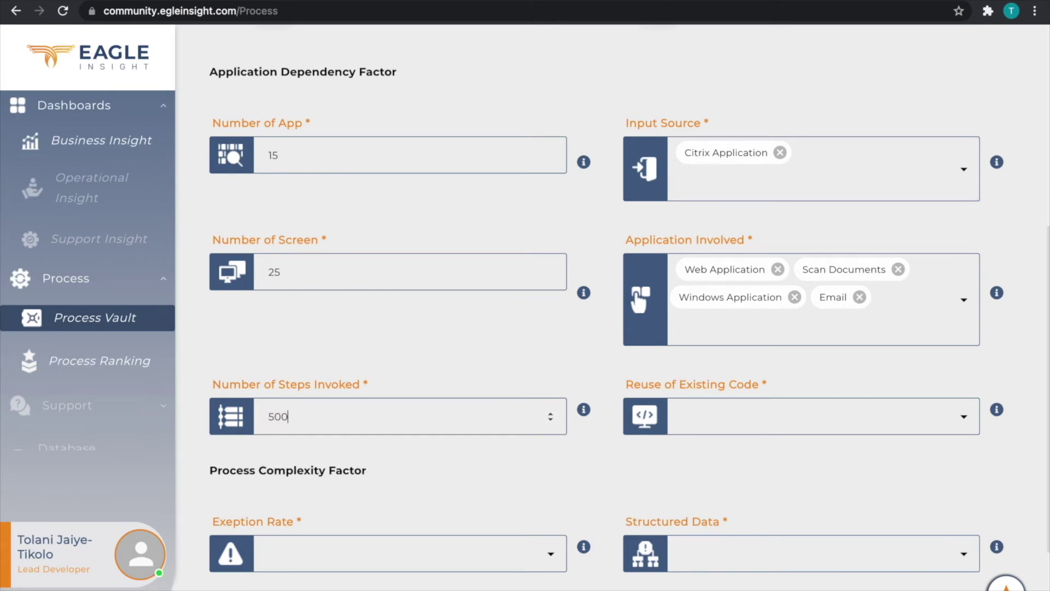
left_click(714, 421)
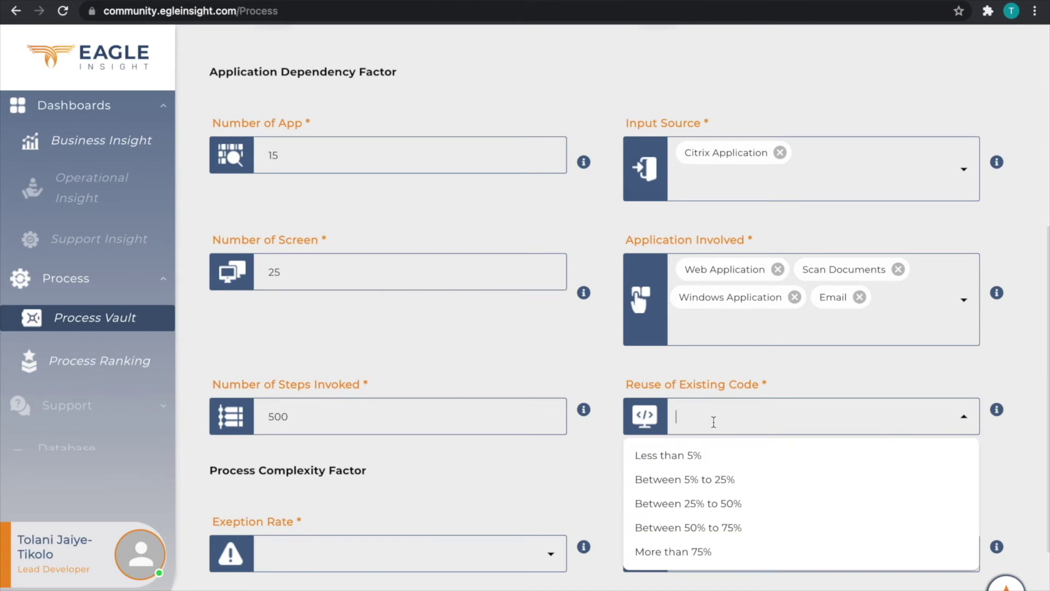
left_click(696, 485)
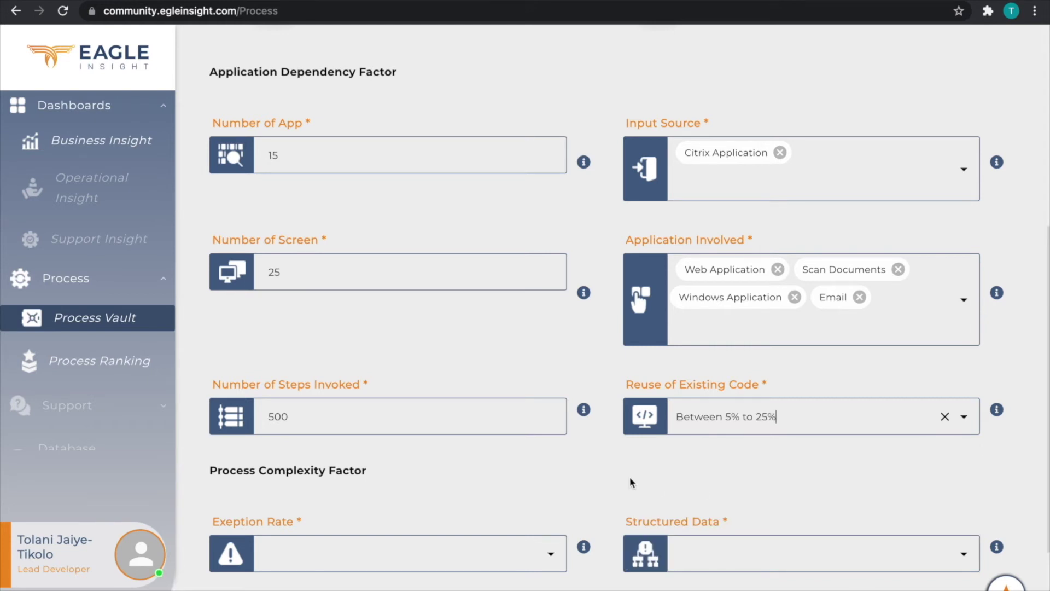
In the process complexity factors, set the exception rate to Between 5% to 25% and structured data to Medium.
scroll(587, 488, "down", 1)
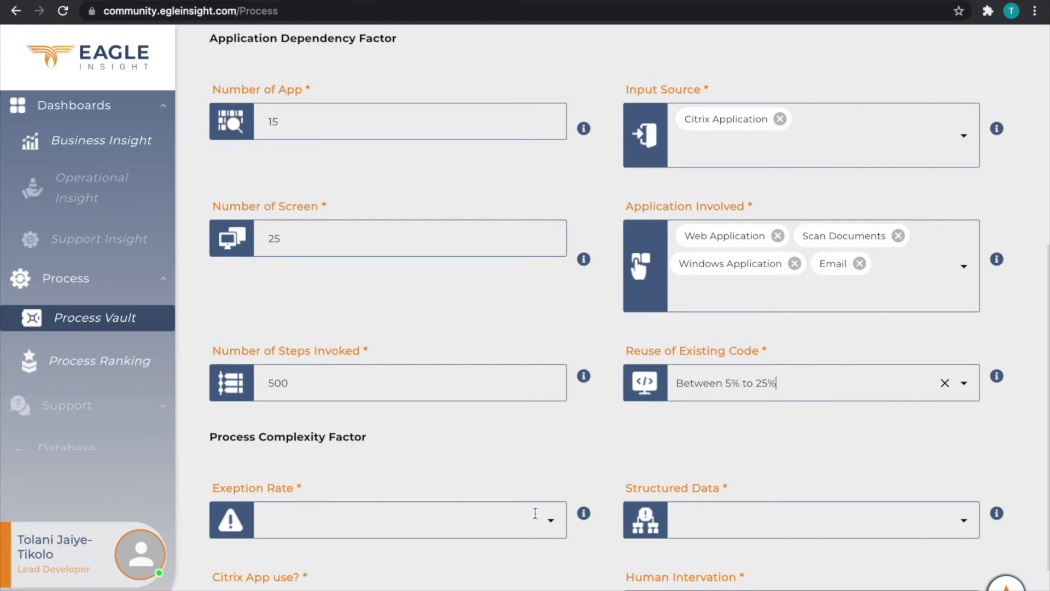
scroll(492, 535, "down", 1)
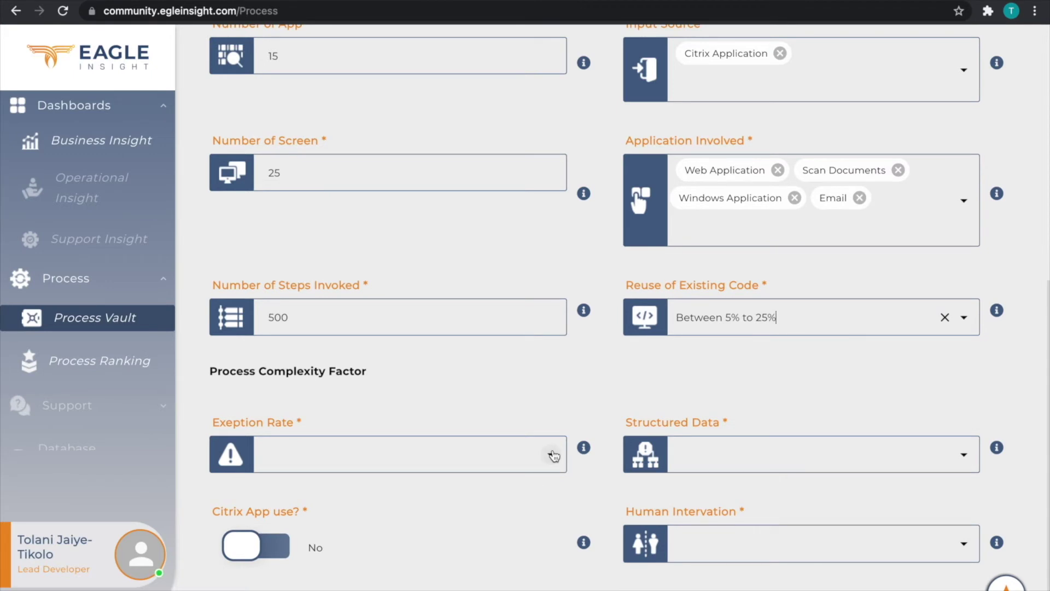
left_click(553, 456)
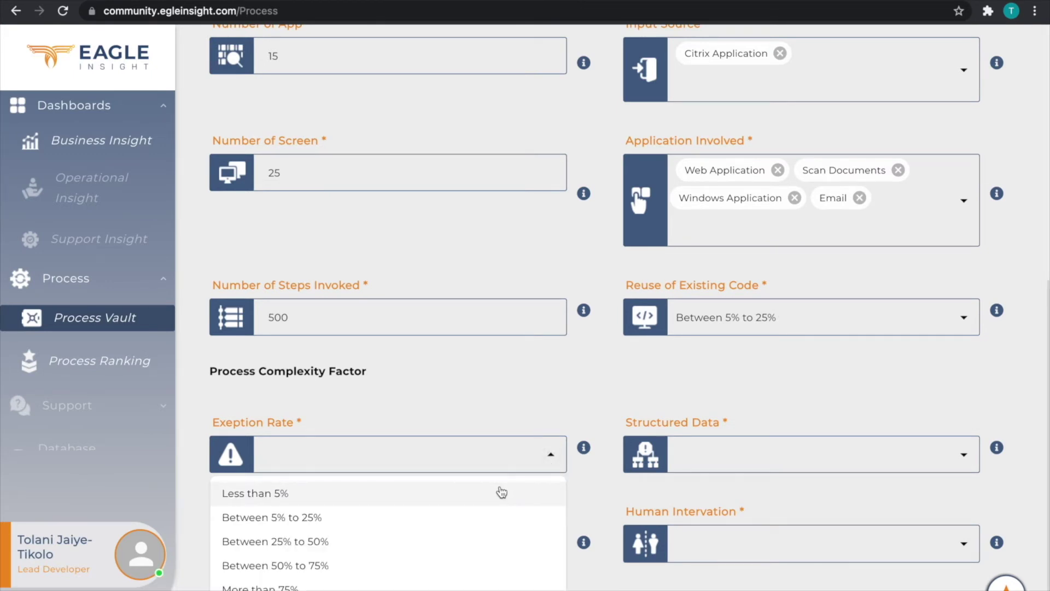
left_click(423, 516)
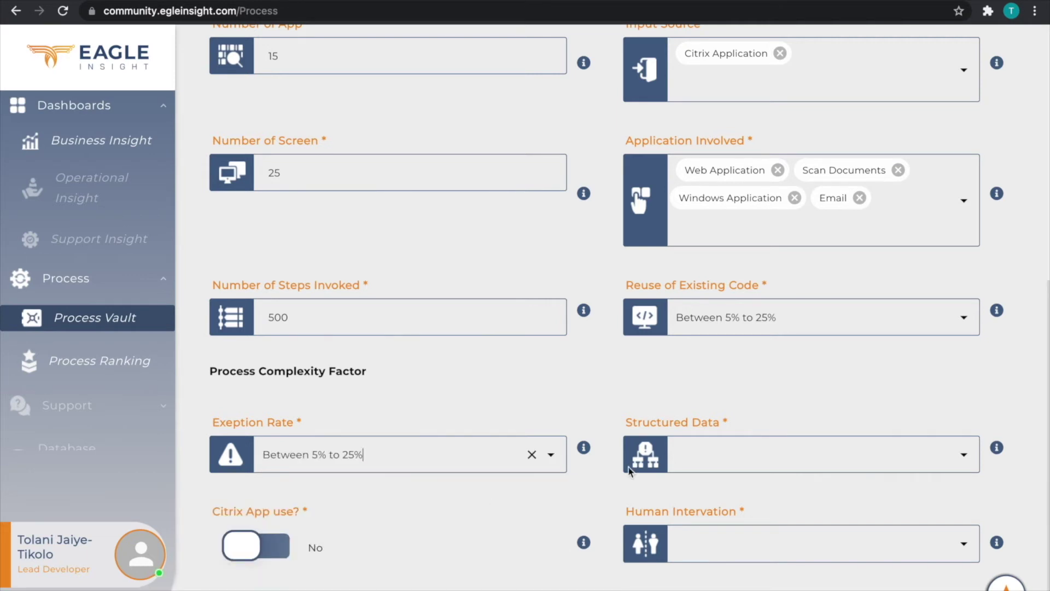
left_click(972, 465)
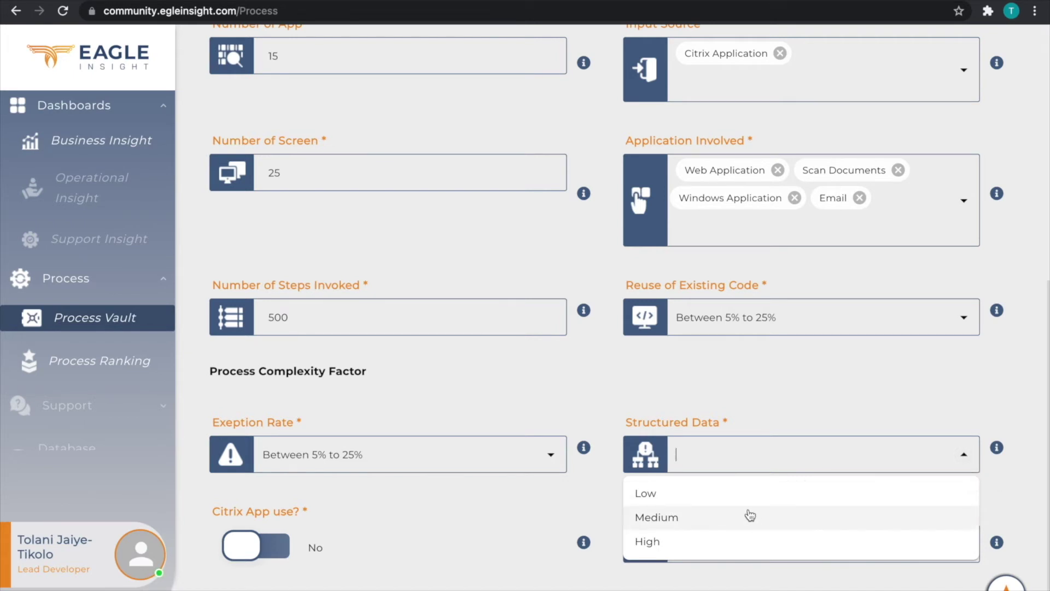
left_click(750, 516)
Add Scan Documents as a second input source in the application dependency factors.
scroll(750, 514, "up", 5)
left_click(765, 331)
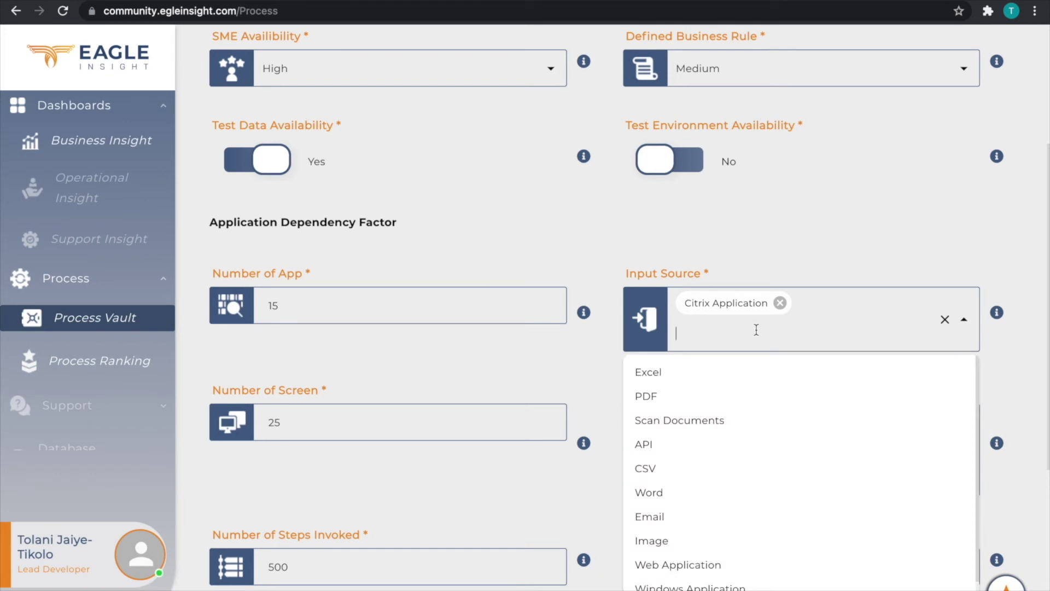
type("scan")
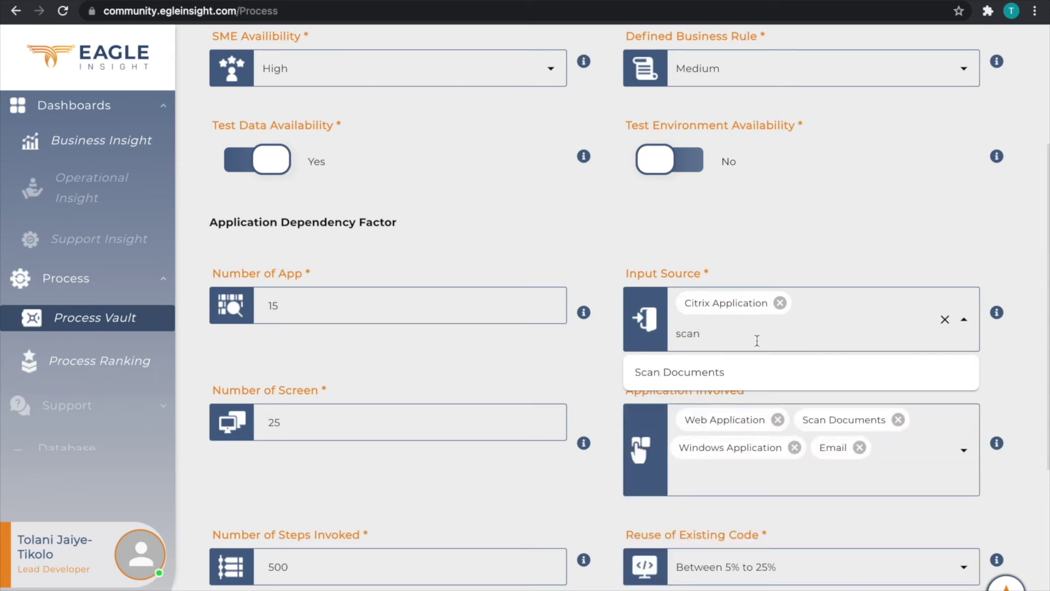
left_click(751, 370)
Set Citrix app use to Yes and human intervention to Medium in the process complexity factors.
scroll(752, 371, "down", 5)
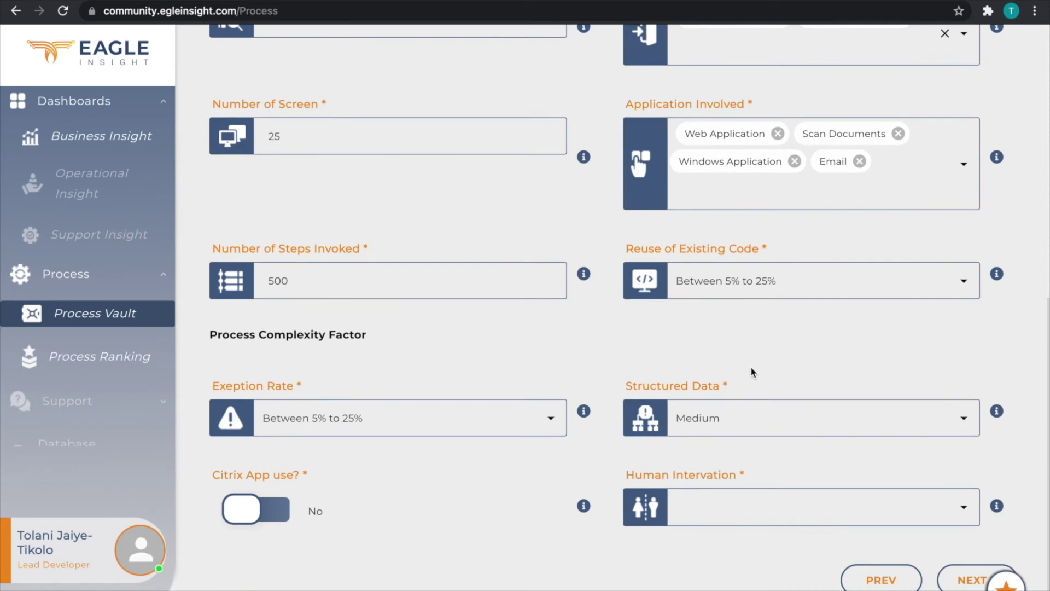
left_click(275, 513)
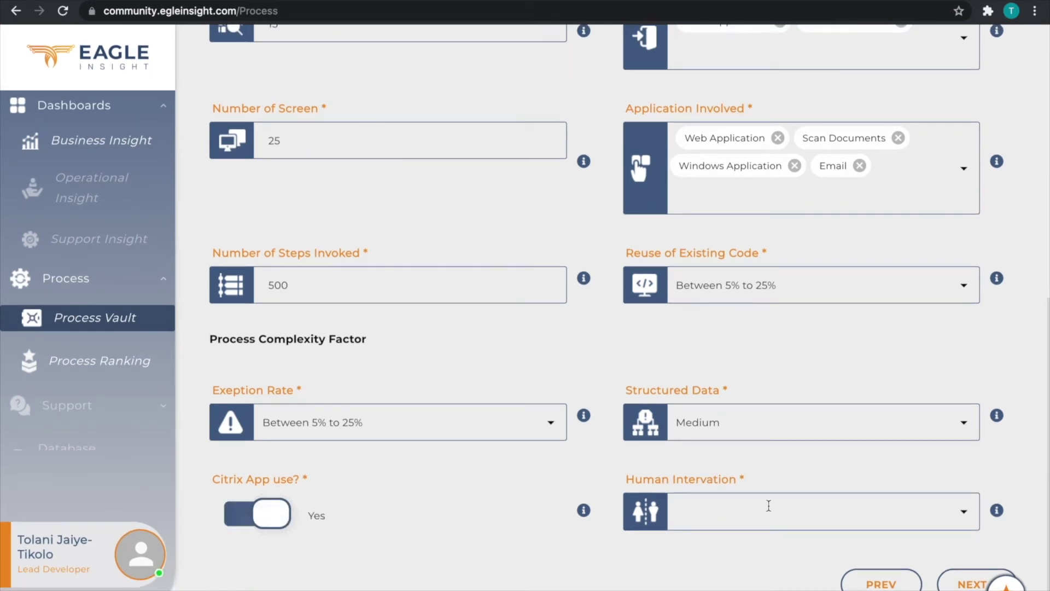
left_click(796, 517)
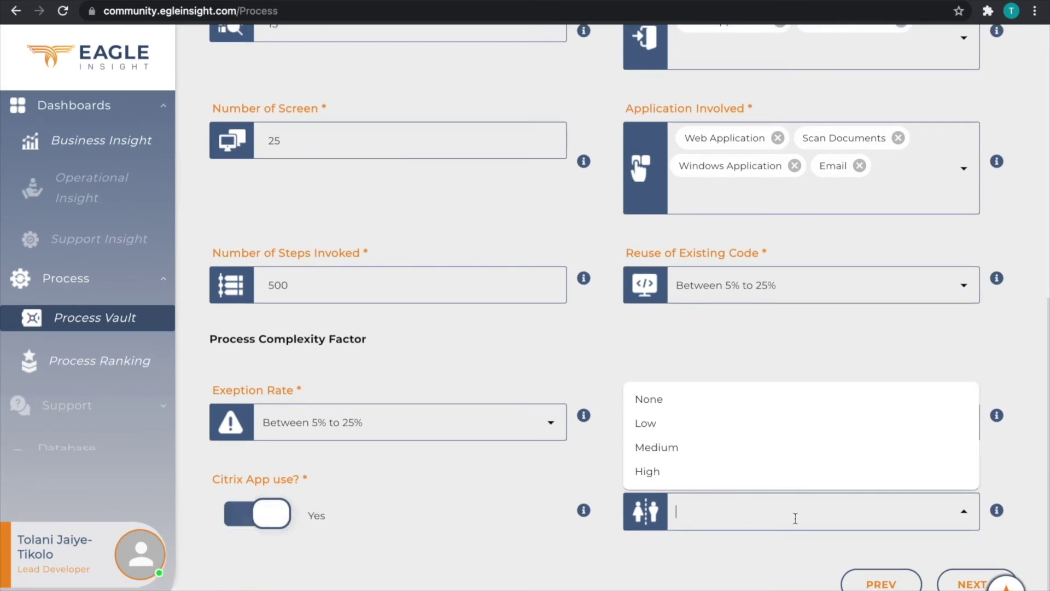
left_click(684, 447)
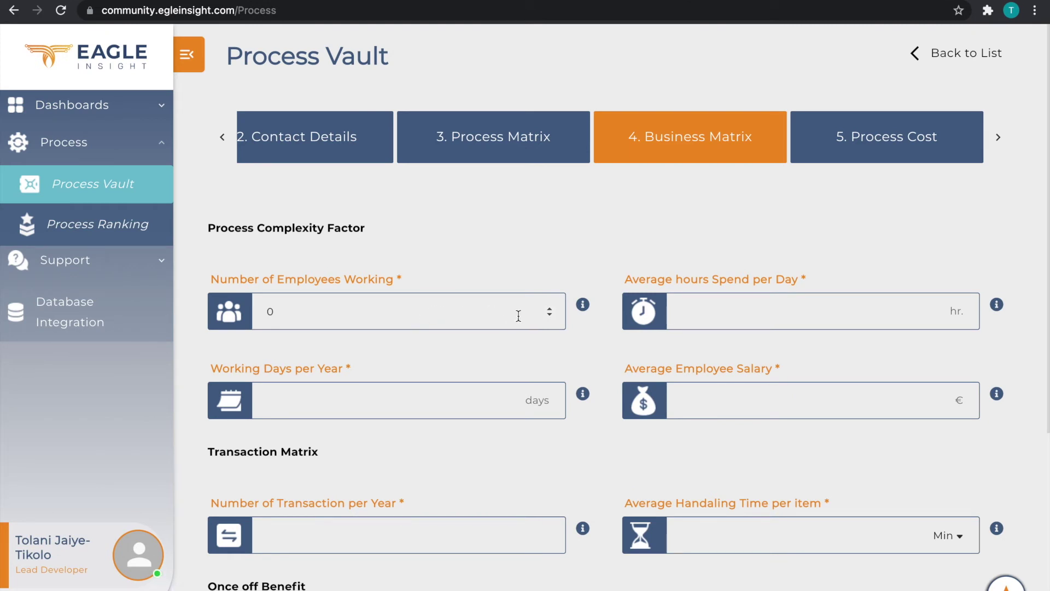
In the business matrix, set the average hours spent per day to 7 and the average employee salary to 40000 €.
mouse_move(584, 305)
left_click(705, 311)
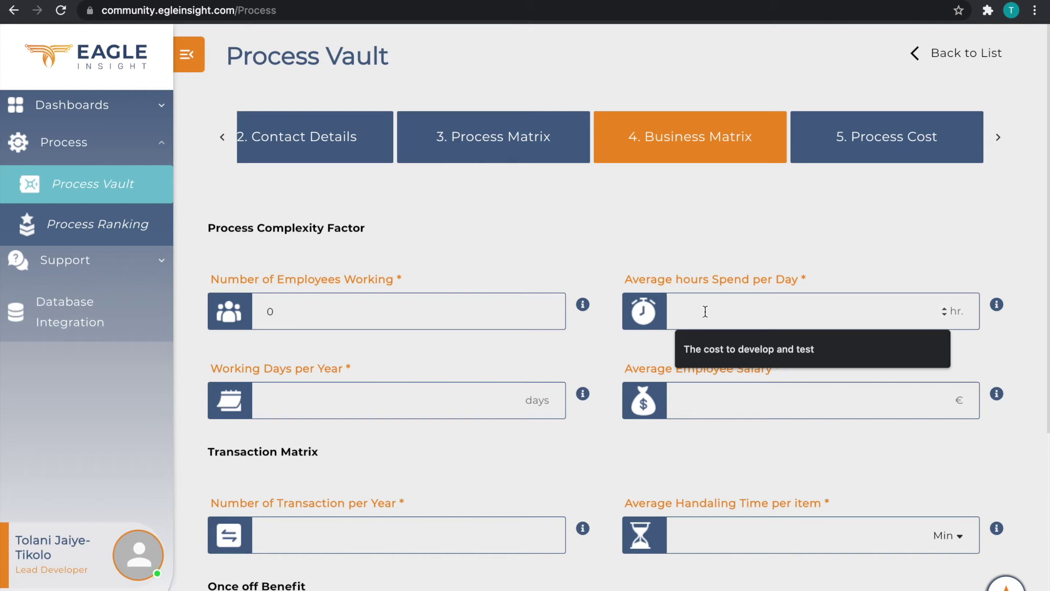
type("7")
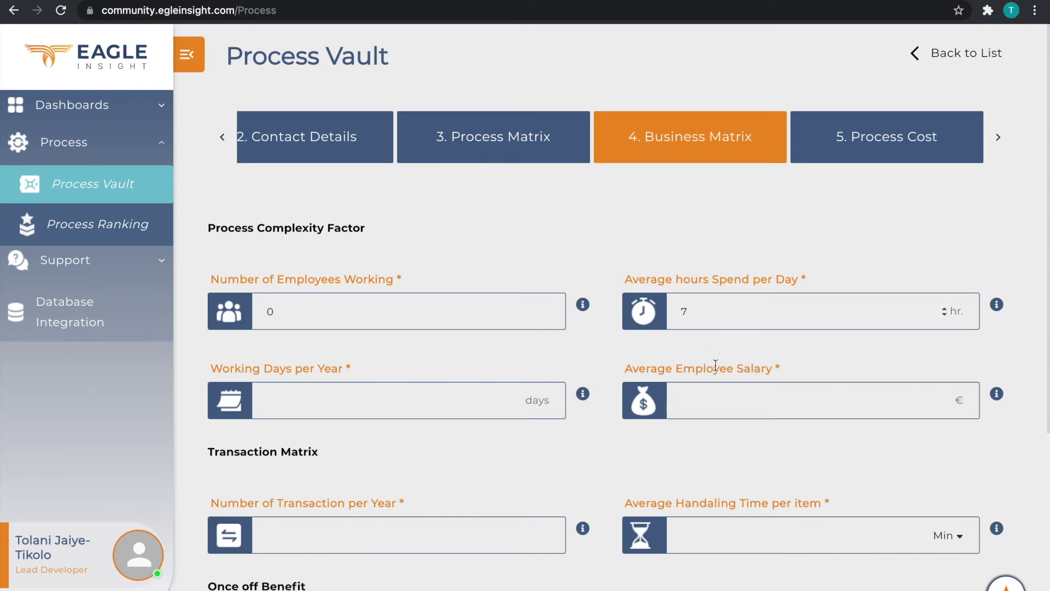
left_click(717, 399)
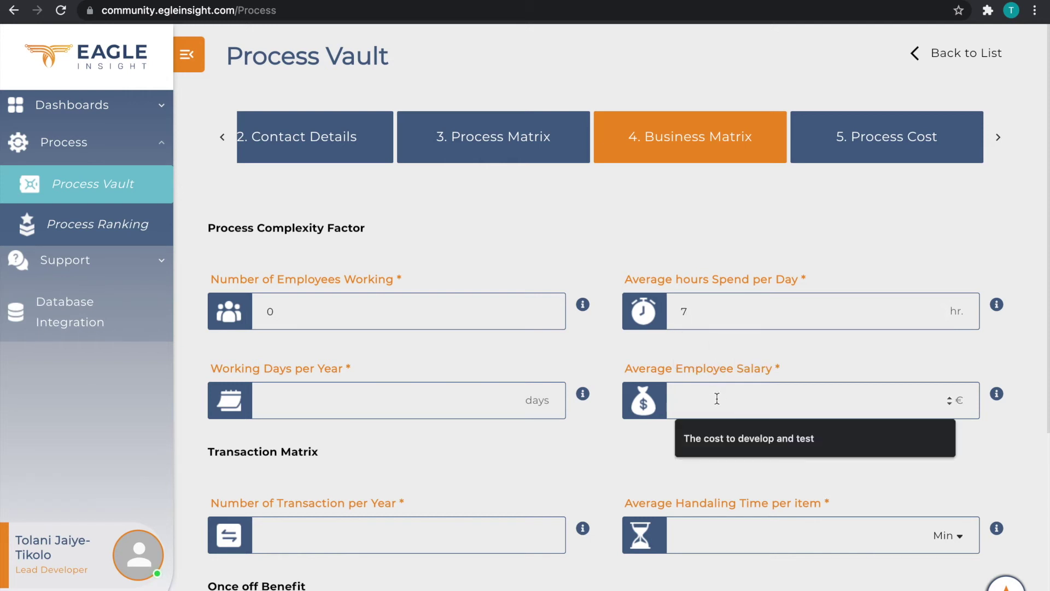
type("40000")
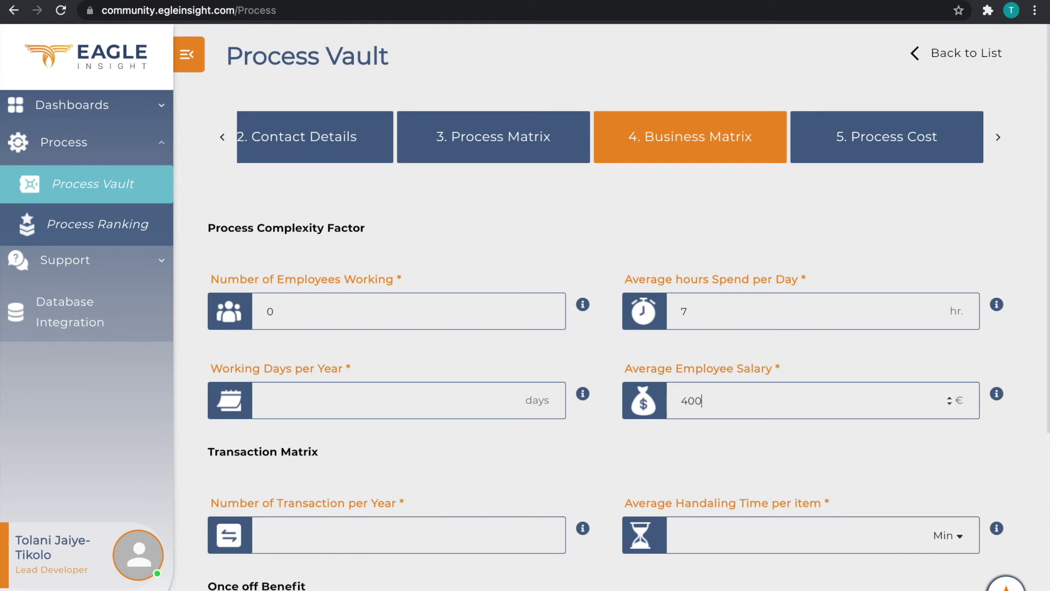
Set the working days per year in the business matrix to 225.
left_click(374, 406)
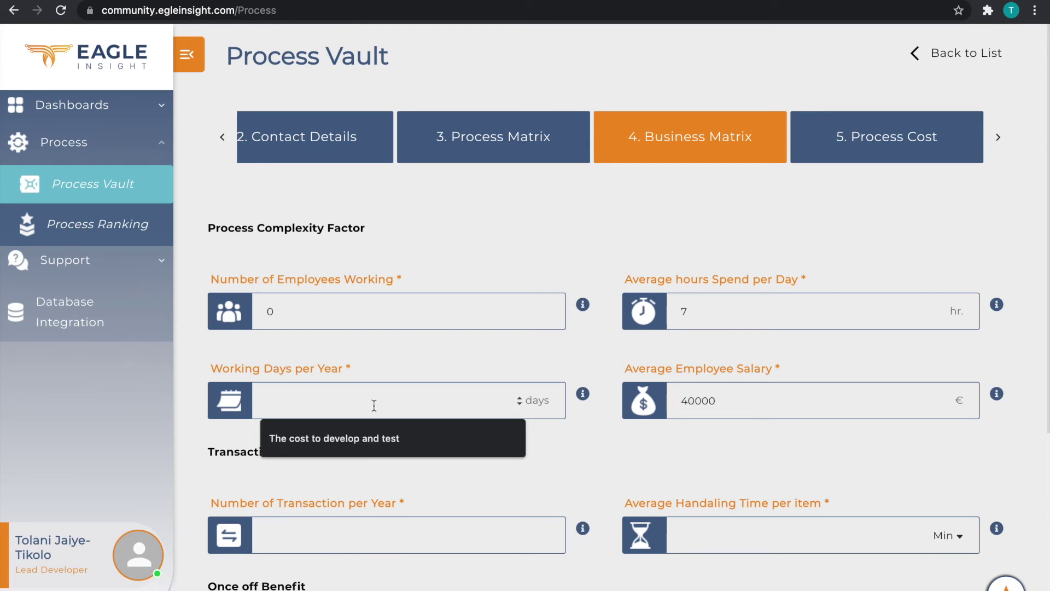
type("22")
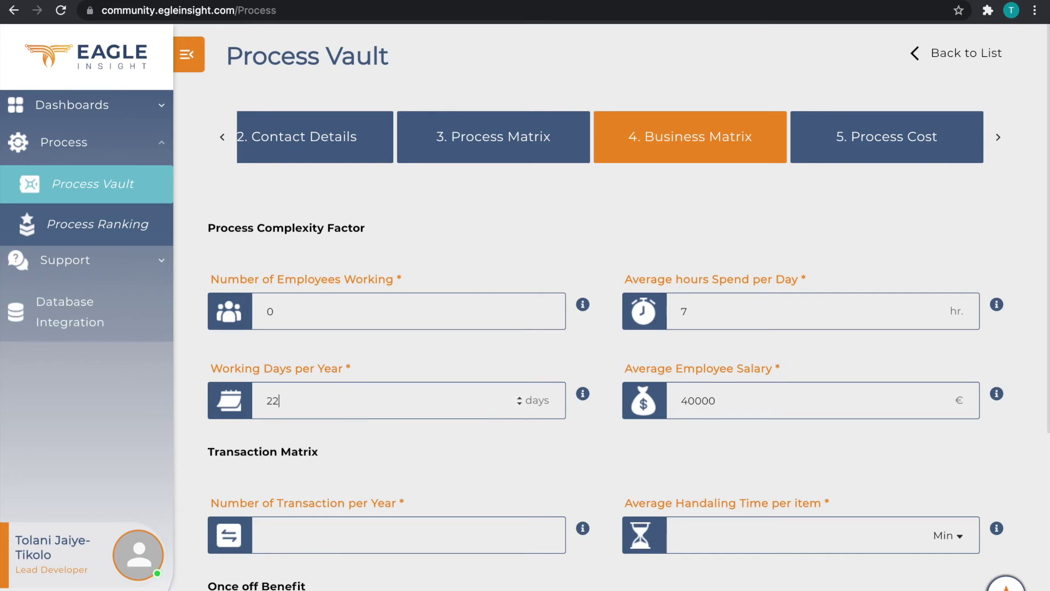
type("5")
In the transaction matrix, enter 20000 transactions per year and an average handling time of 4 minutes per item.
scroll(370, 525, "down", 2)
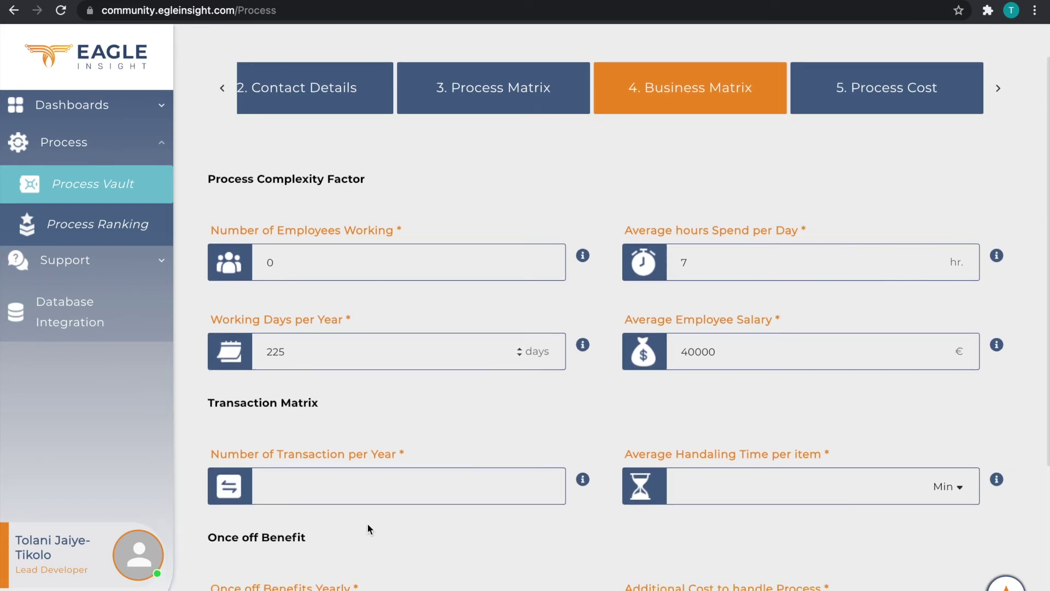
left_click(329, 500)
type("20000")
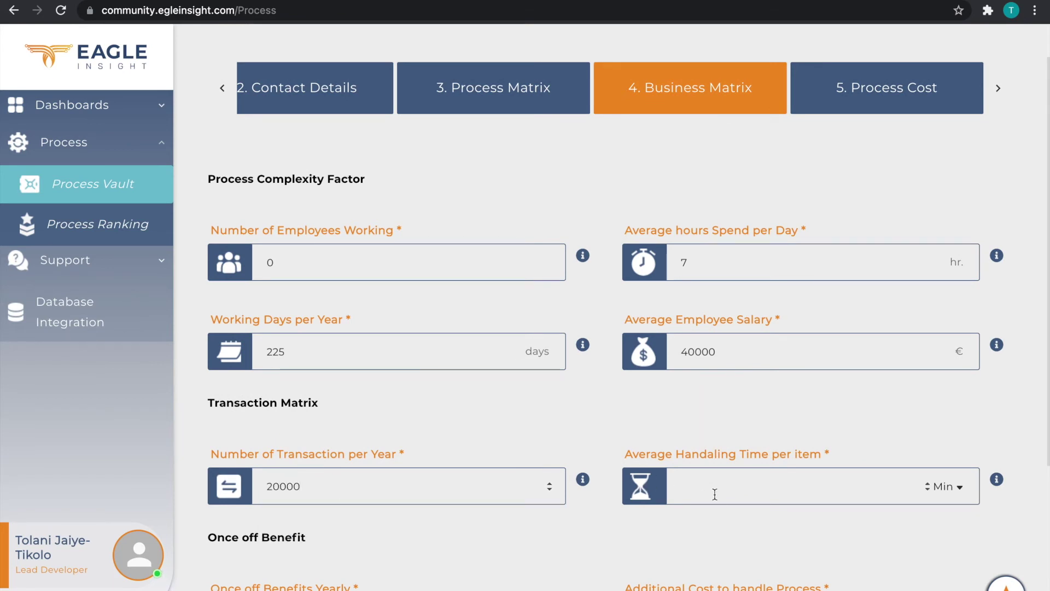
left_click(718, 501)
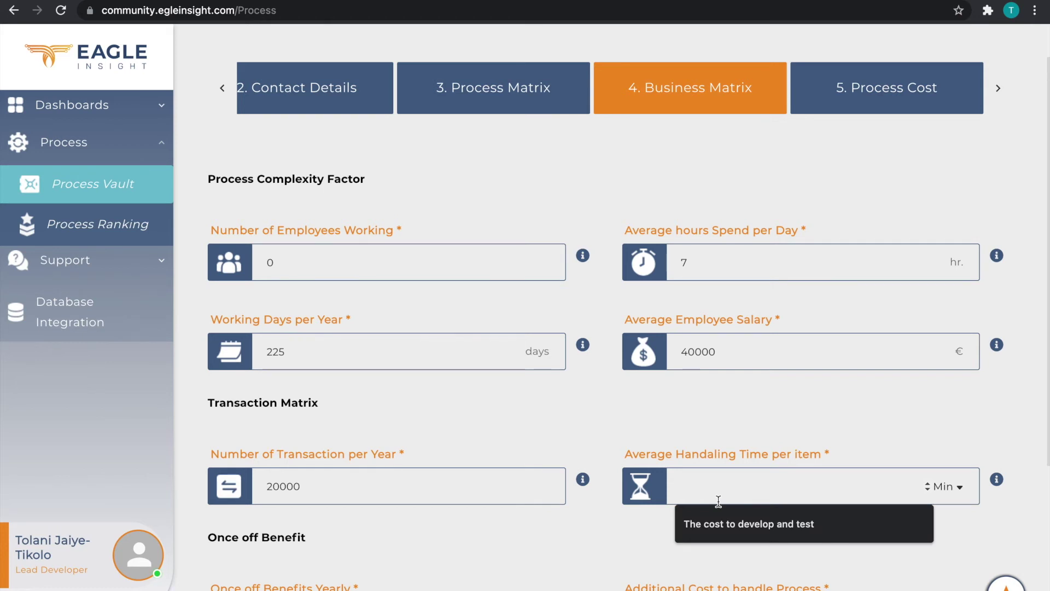
type("4")
Set the yearly once-off benefits of the process to 0.
scroll(718, 501, "down", 4)
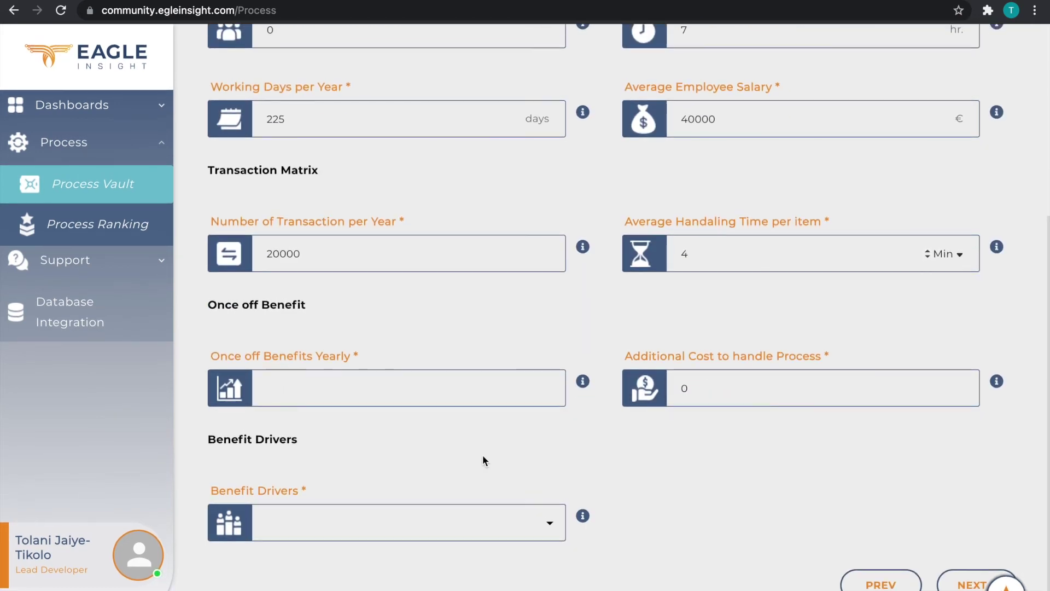
left_click(420, 400)
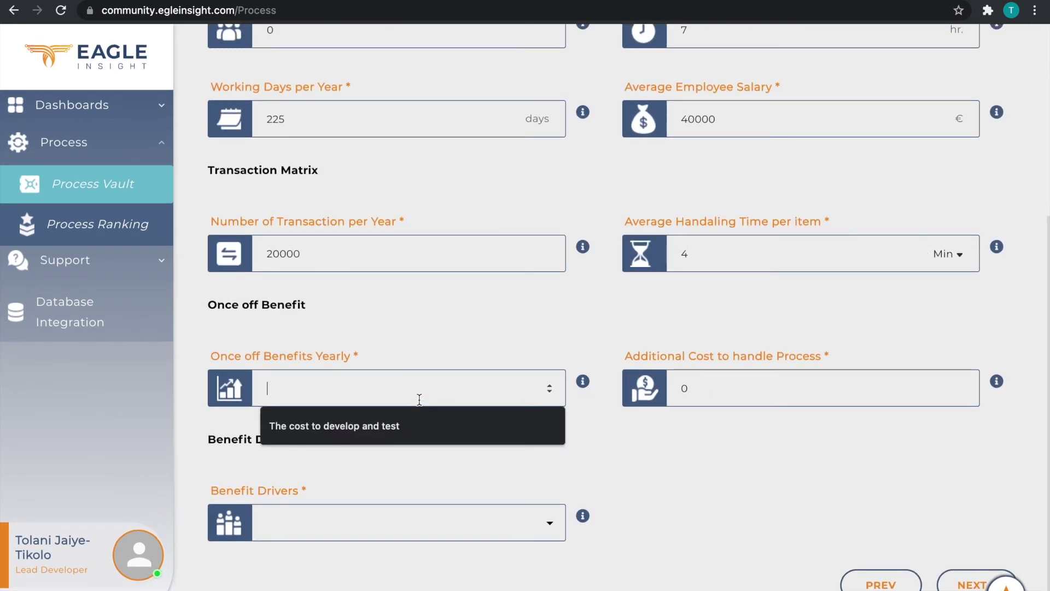
type("0")
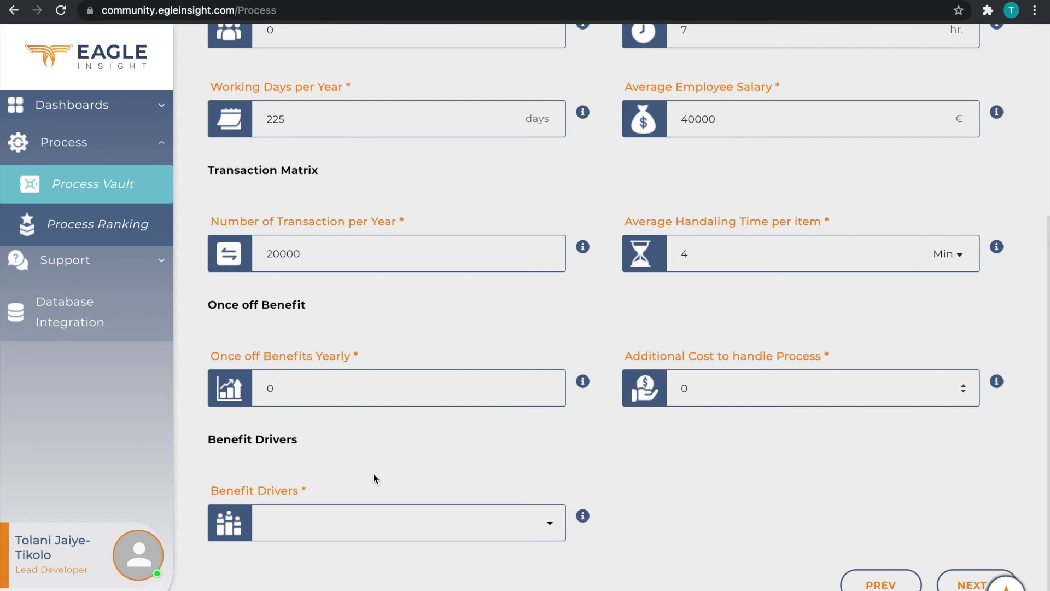
Select Cost Reduction, Compliance and Employee Satisfaction as the benefit drivers and continue to the process cost section.
left_click(301, 523)
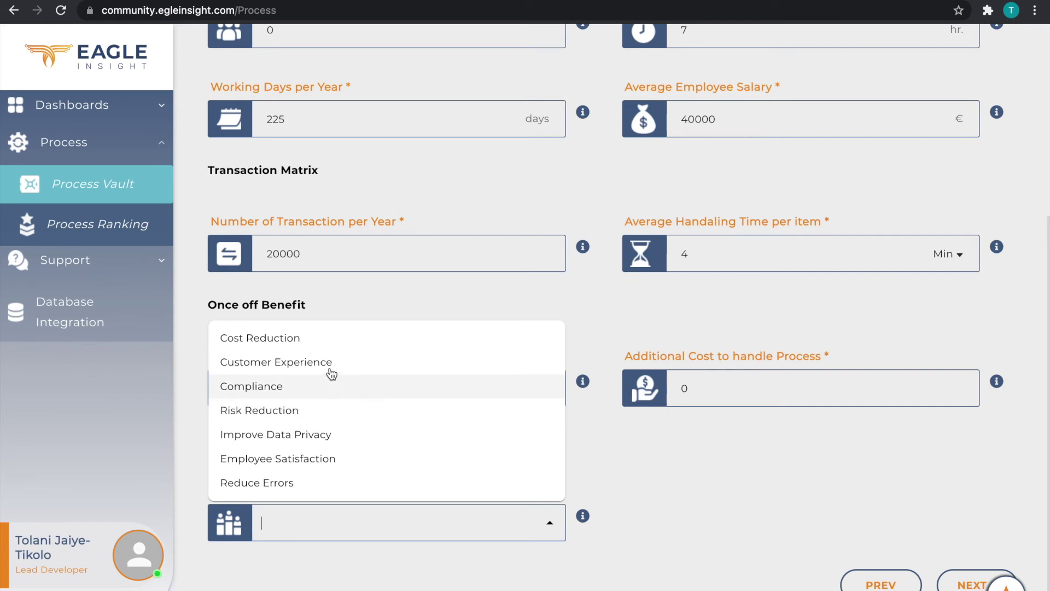
left_click(308, 341)
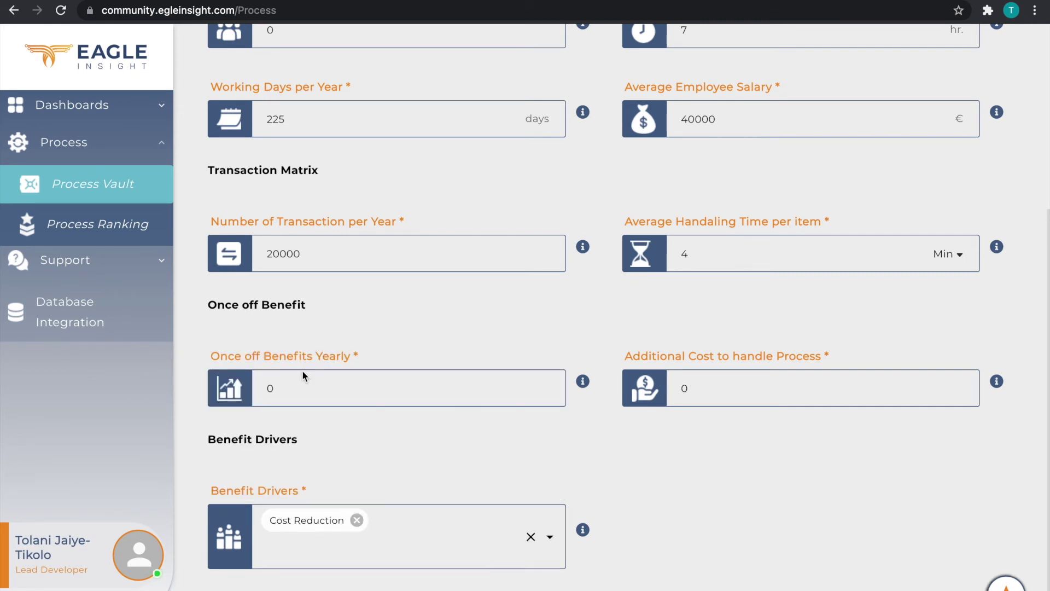
left_click(320, 542)
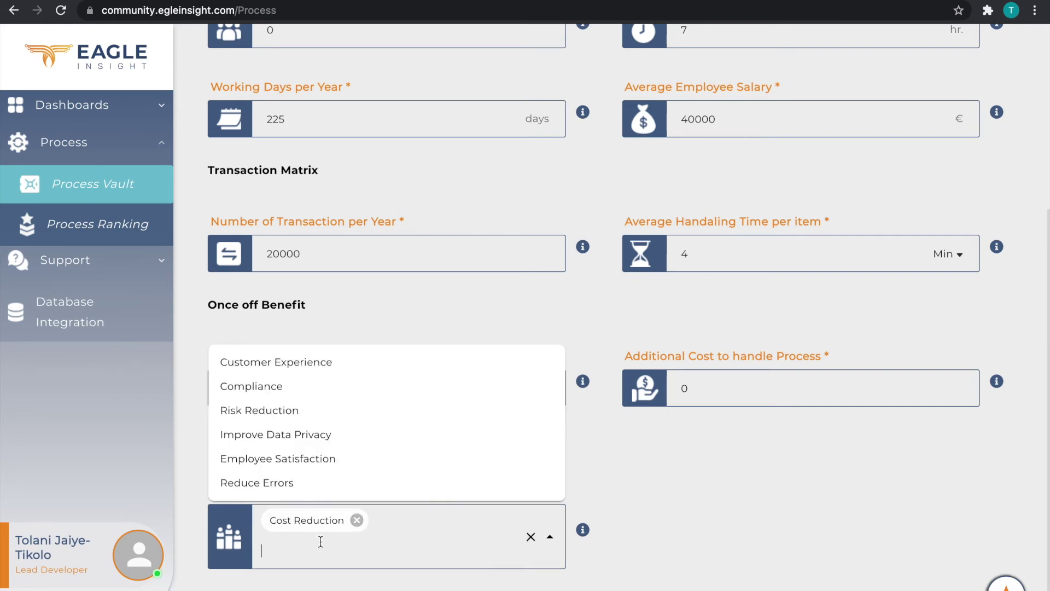
left_click(331, 389)
left_click(547, 535)
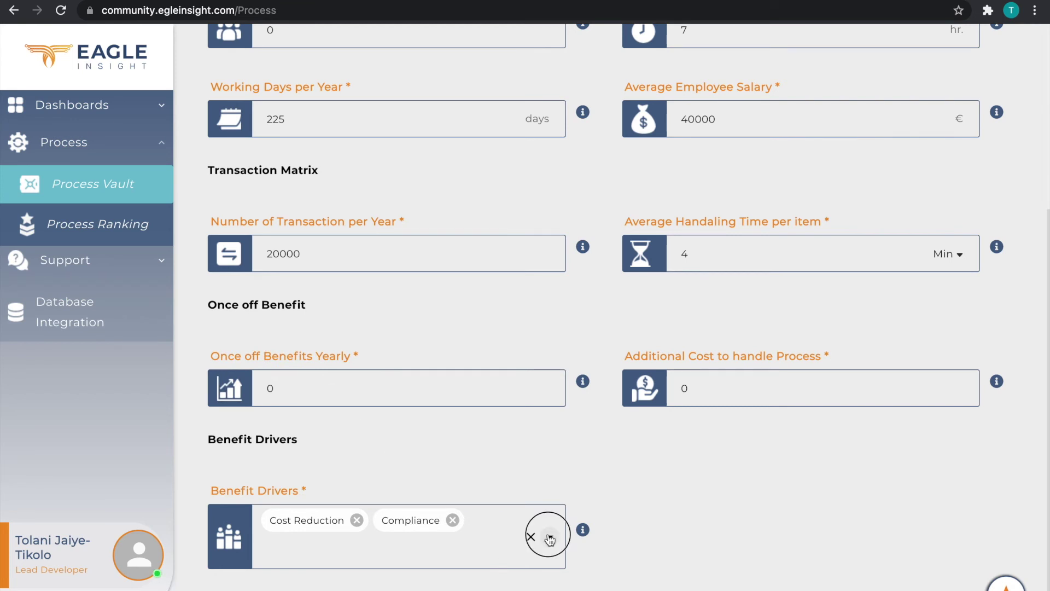
left_click(410, 464)
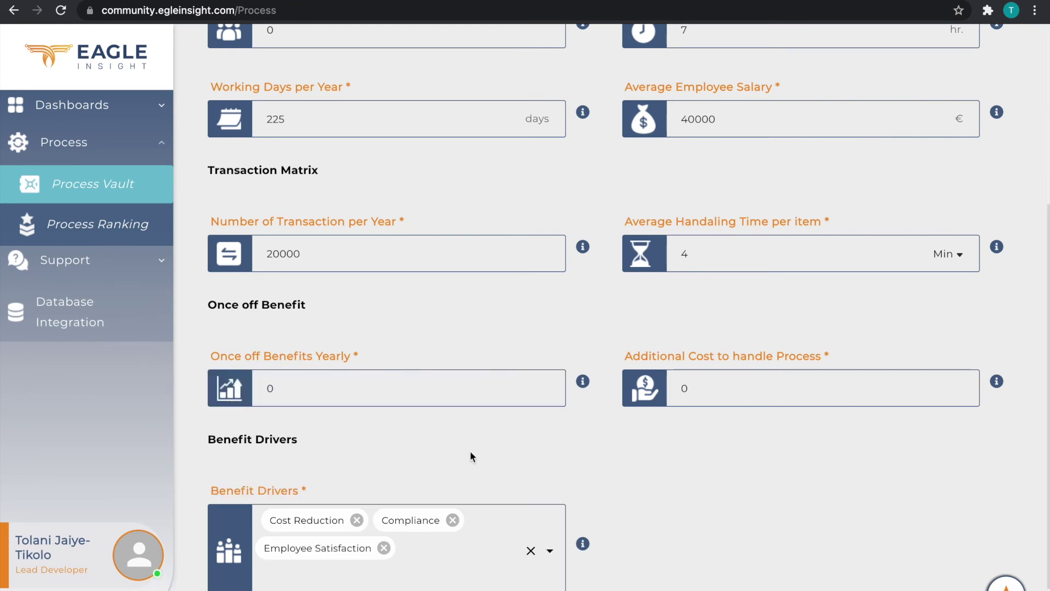
scroll(589, 495, "down", 2)
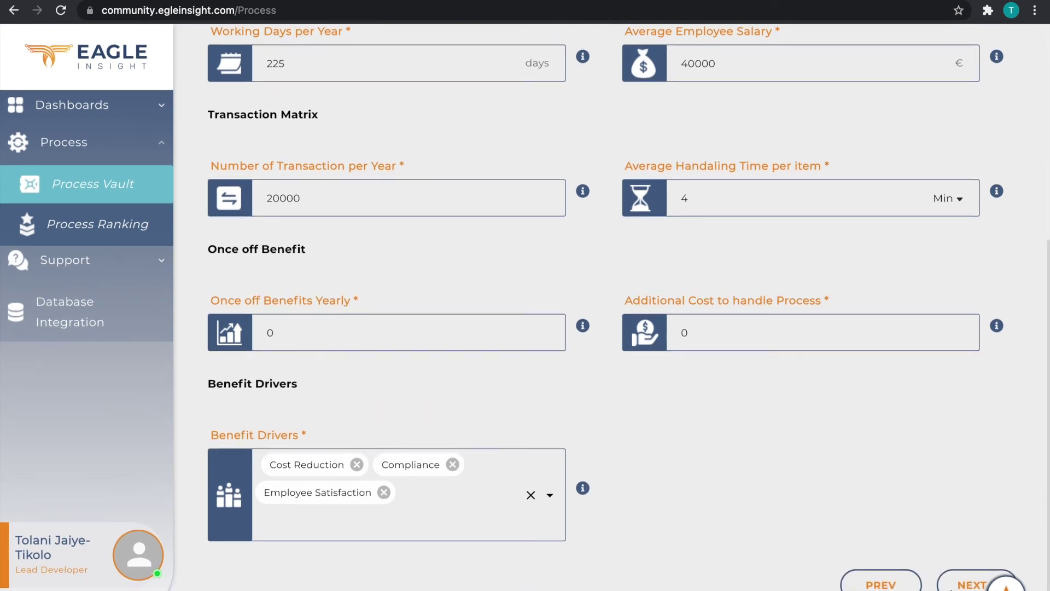
left_click(953, 584)
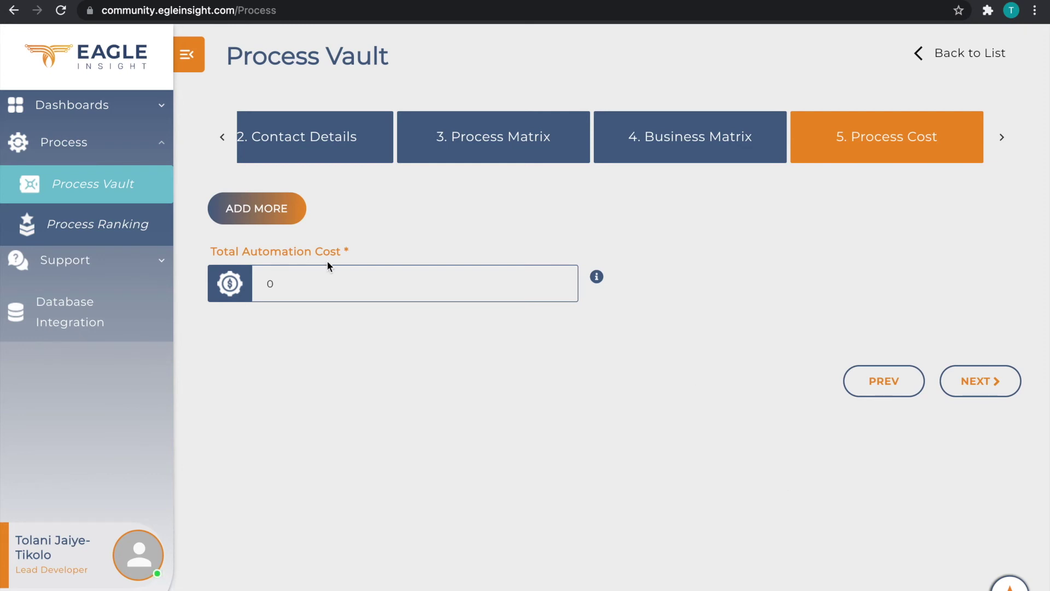
Add a process cost entry with the cost type Development and the description "Development Cost".
left_click(258, 207)
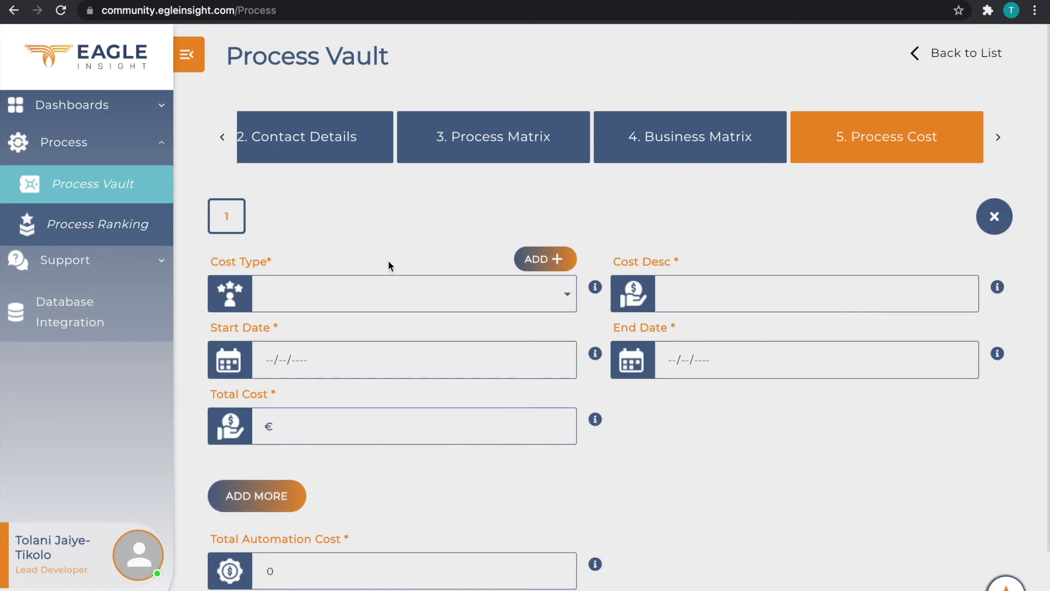
left_click(414, 306)
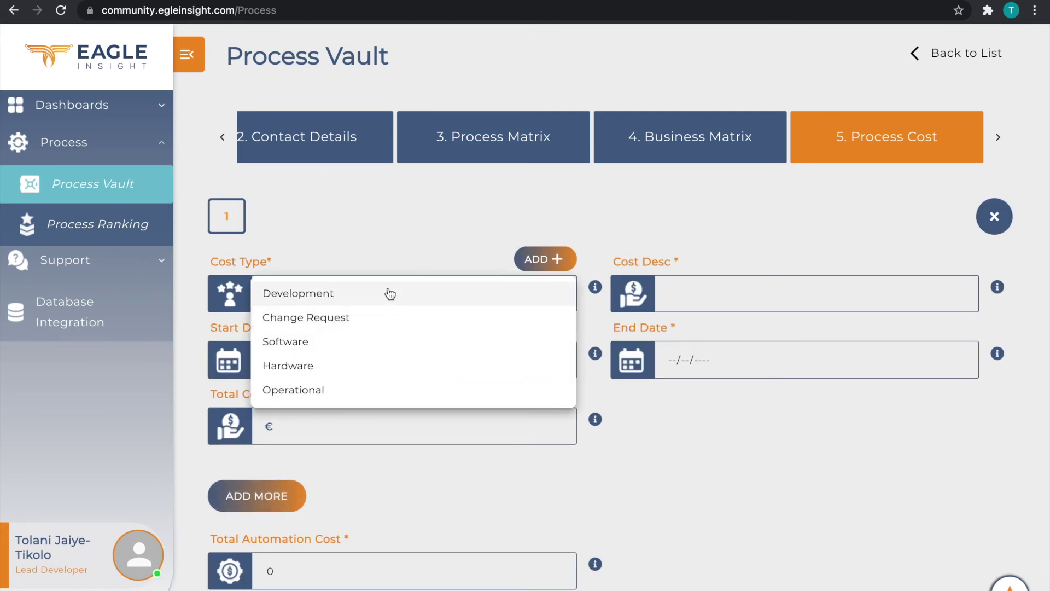
left_click(389, 294)
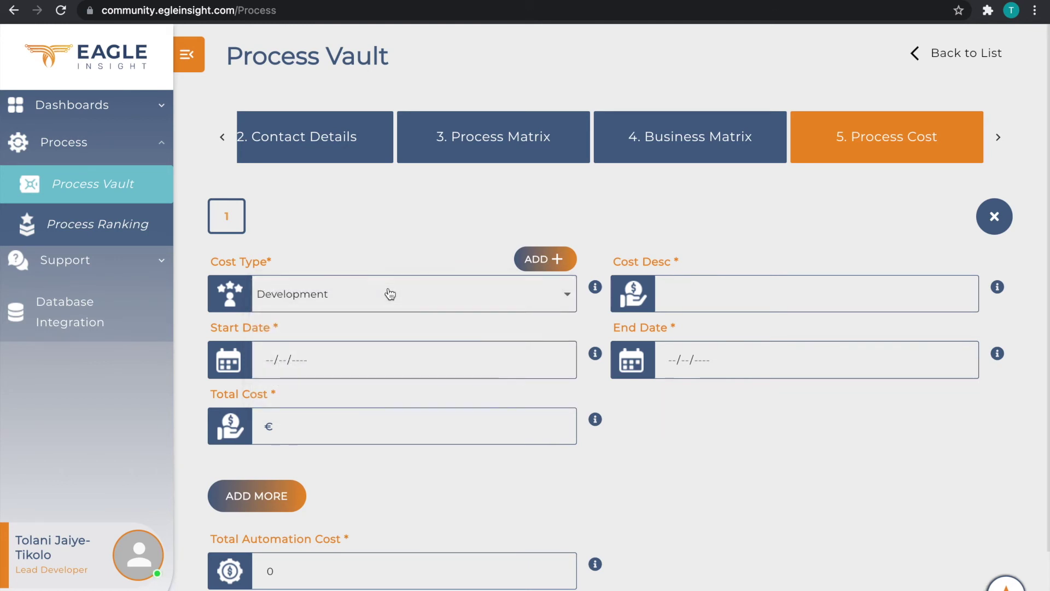
left_click(717, 298)
type("Development Cos")
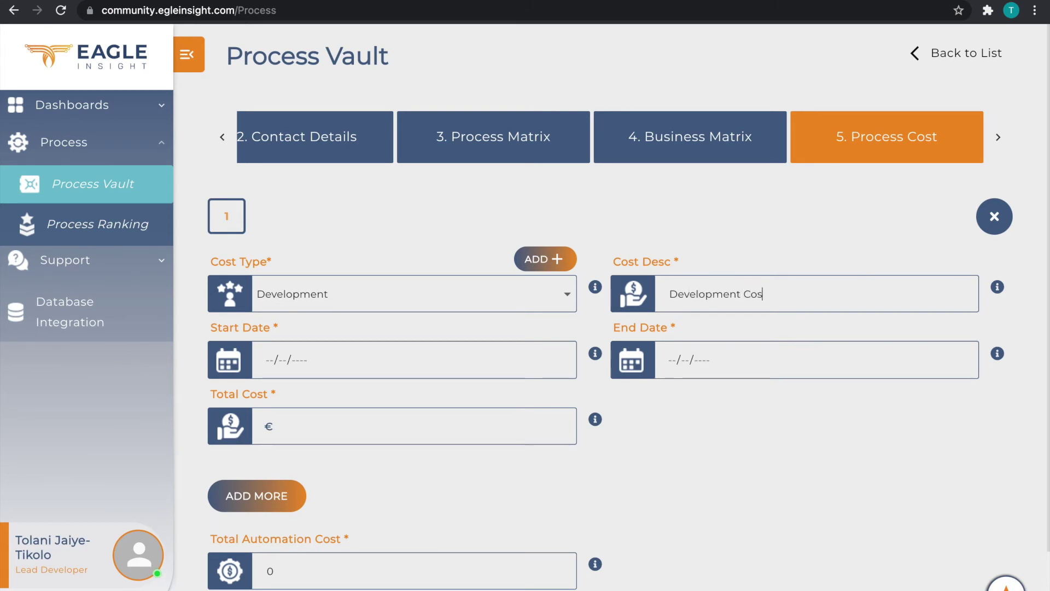
type("t")
Set the start date of the development cost entry to 01/01/2022.
left_click(375, 356)
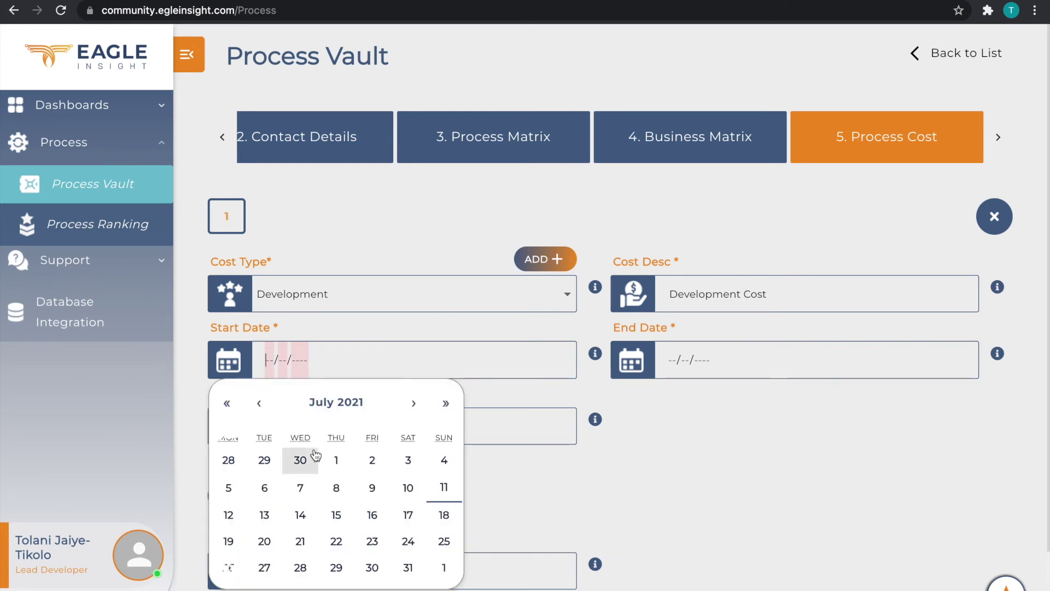
left_click(336, 459)
left_click(320, 360)
double_click(319, 359)
type("20")
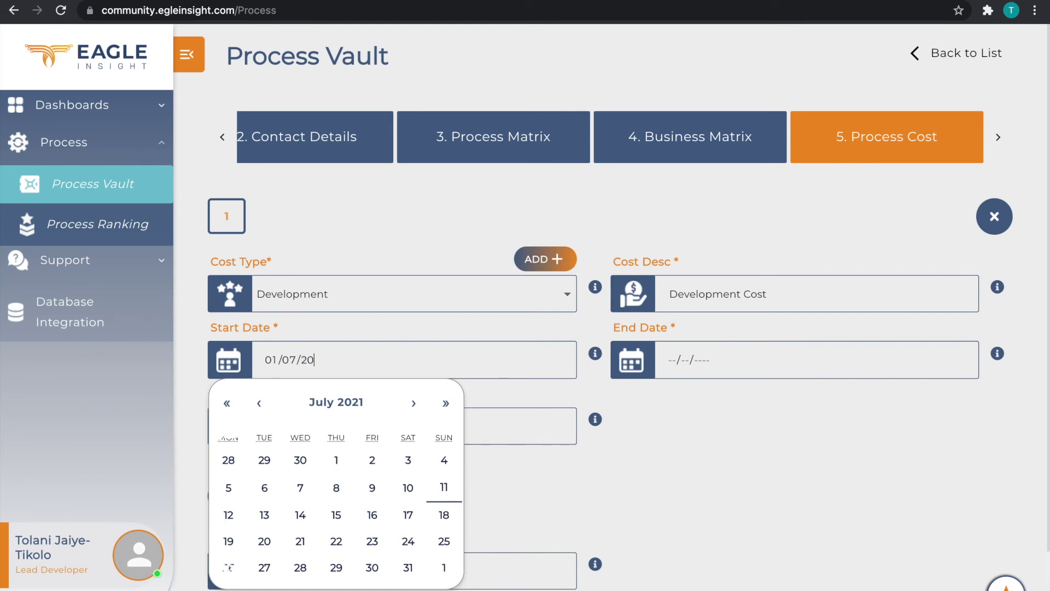
type("22")
left_click(295, 359)
type("1")
left_click(686, 474)
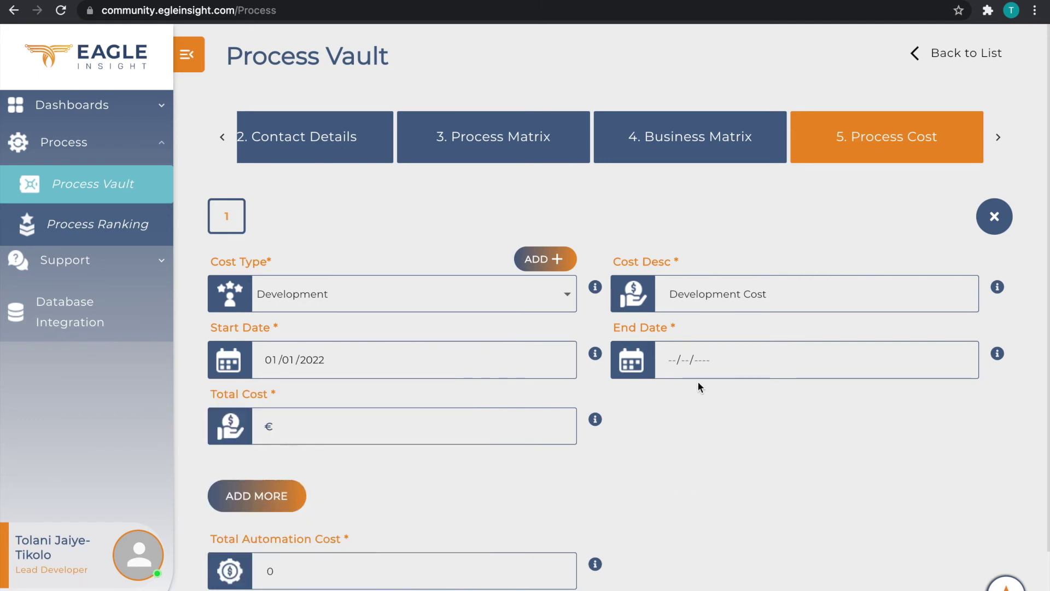
Set the end date of the development cost entry to 31/08/2022.
left_click(699, 365)
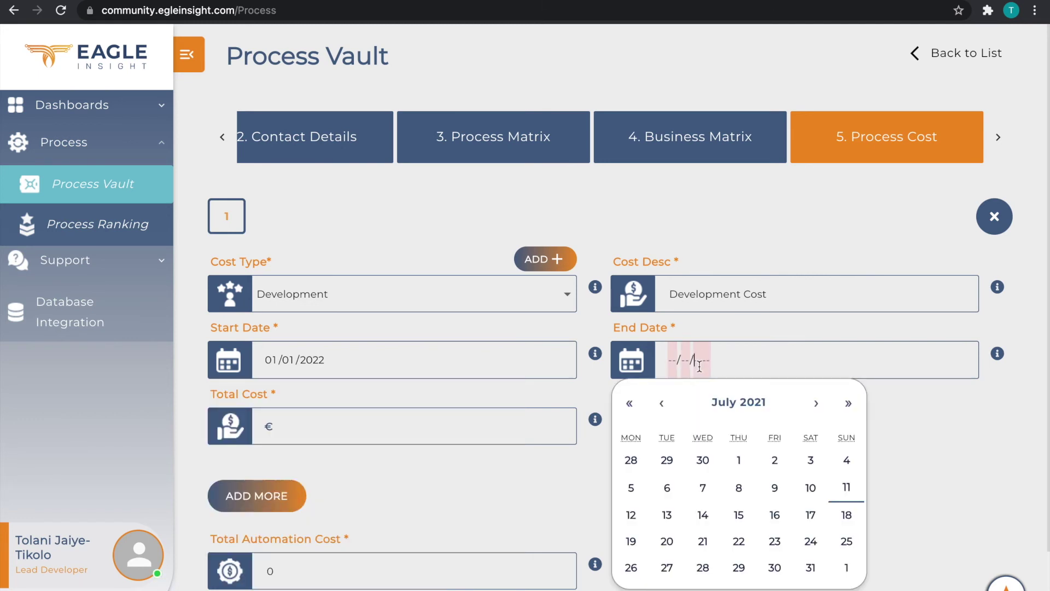
left_click(672, 359)
type("31/")
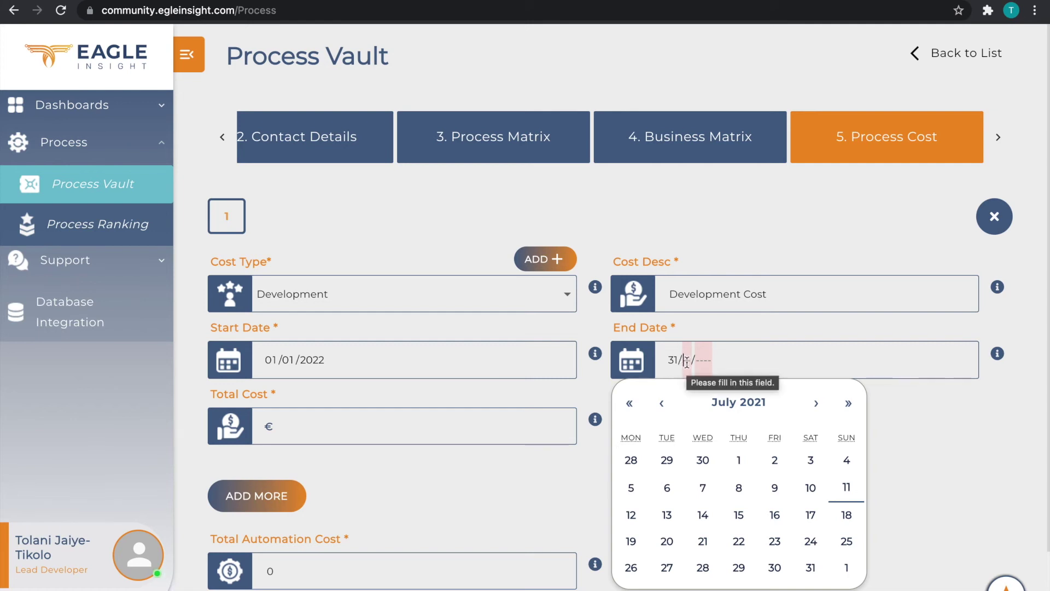
type("08/")
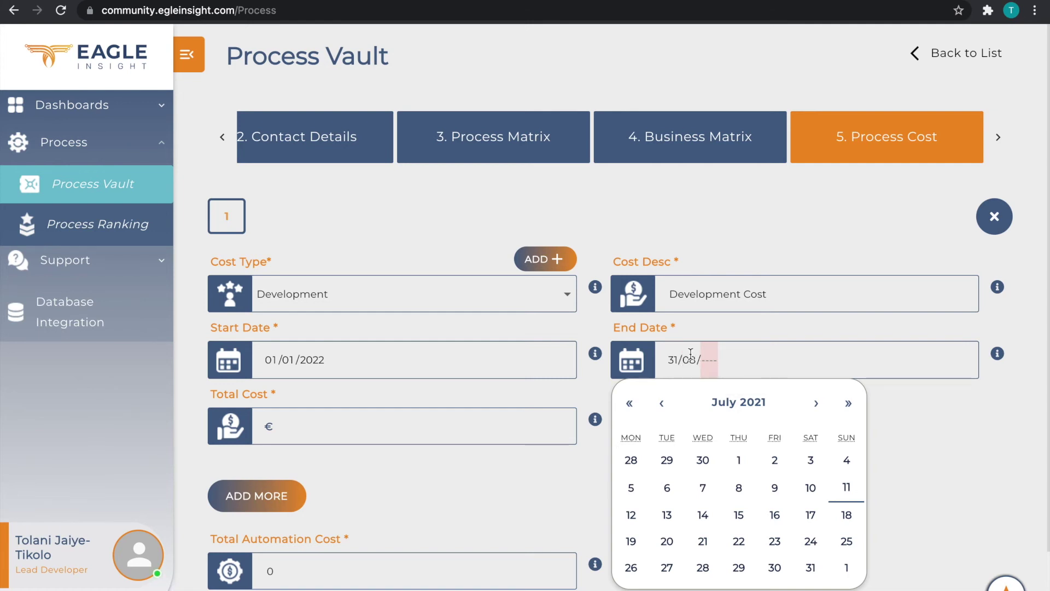
type("202")
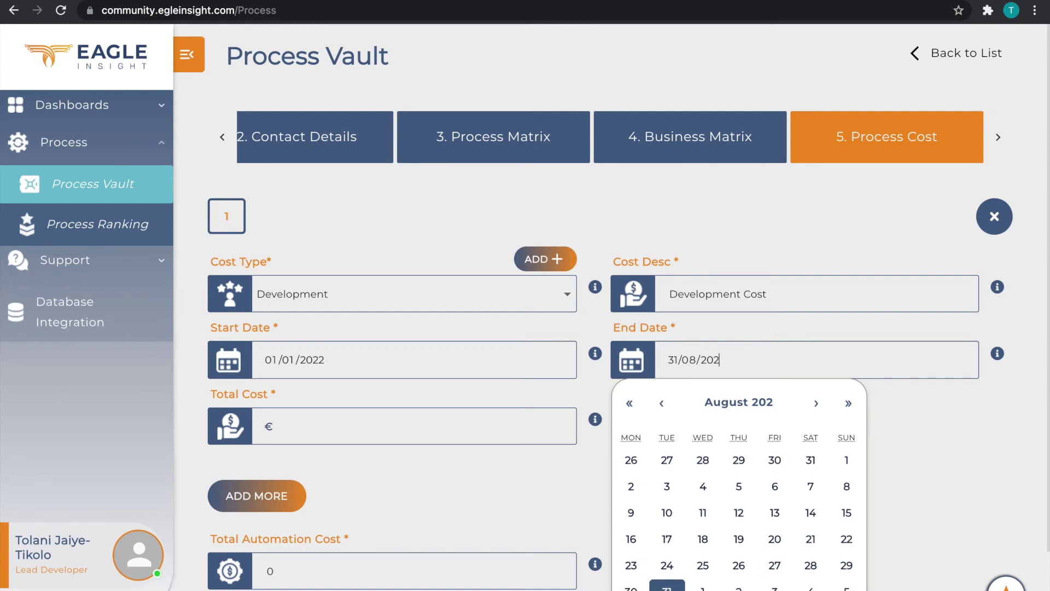
type("2")
Enter a total cost of 12000 € for the development entry and save the process without uploading any documents.
left_click(349, 422)
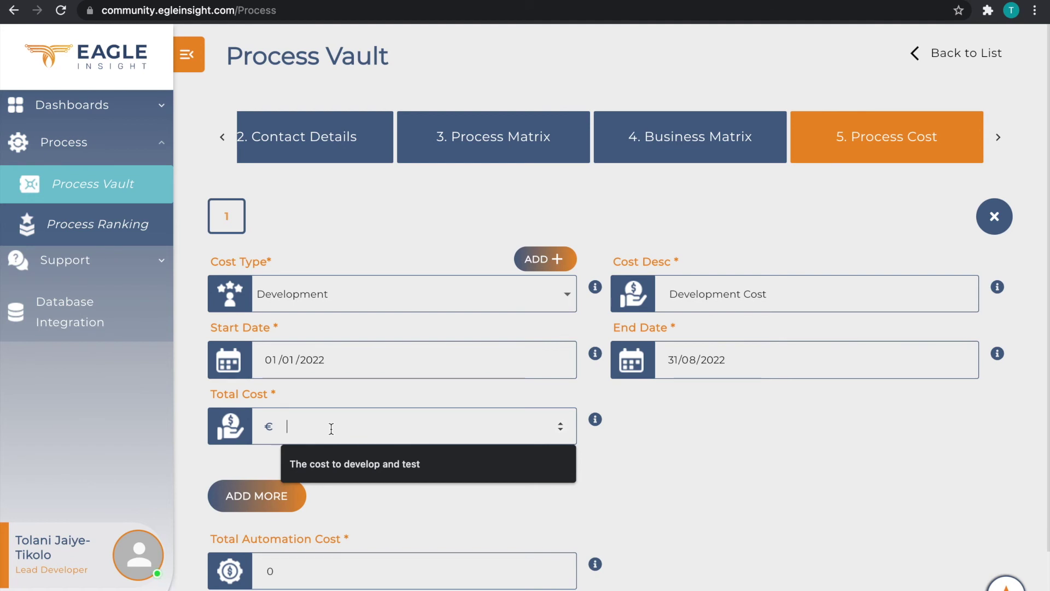
type("12000")
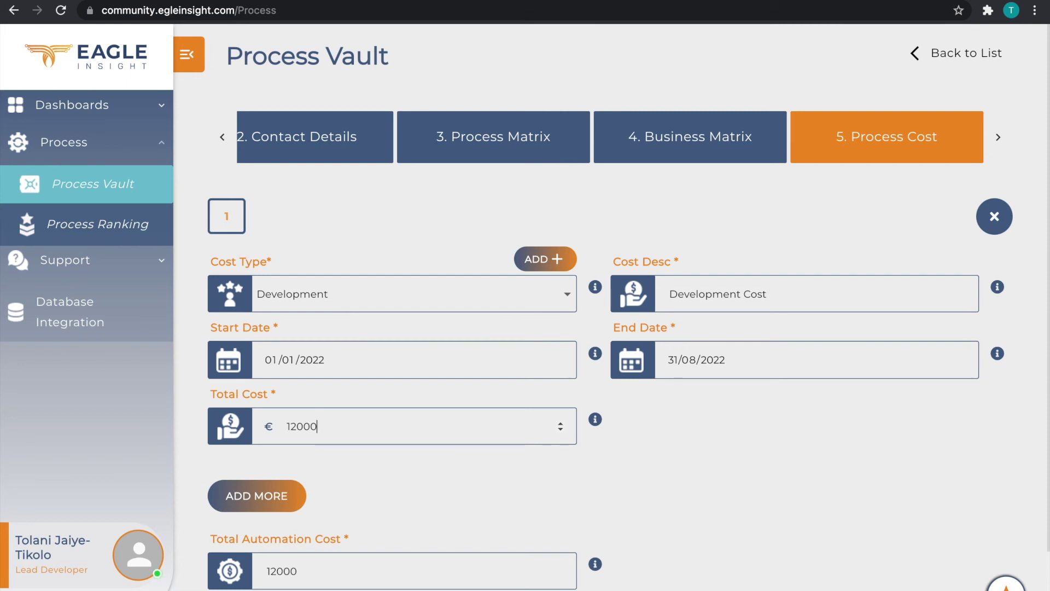
scroll(368, 411, "down", 2)
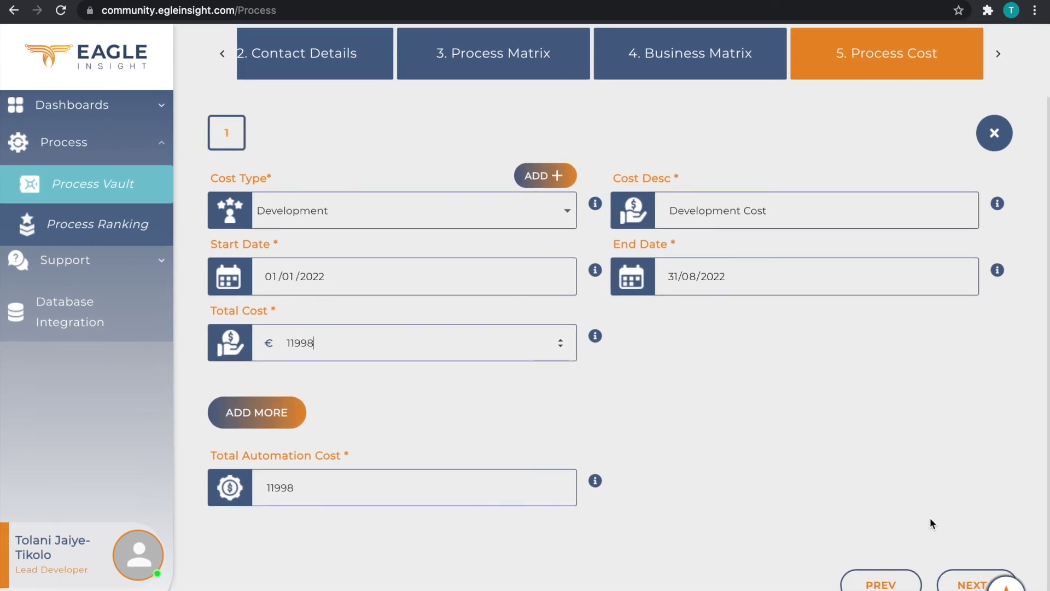
left_click(963, 584)
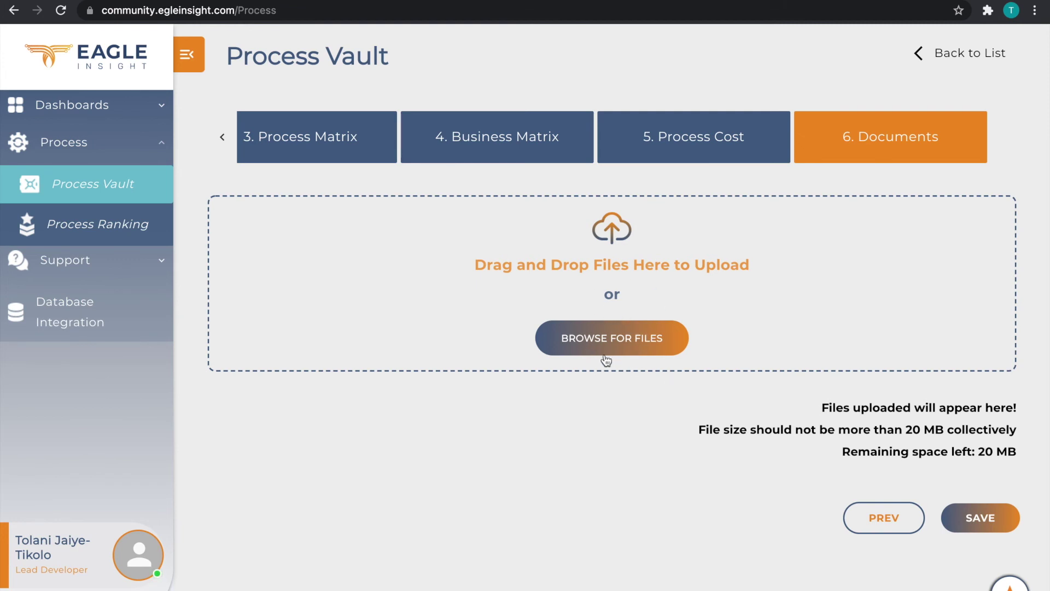
left_click(982, 520)
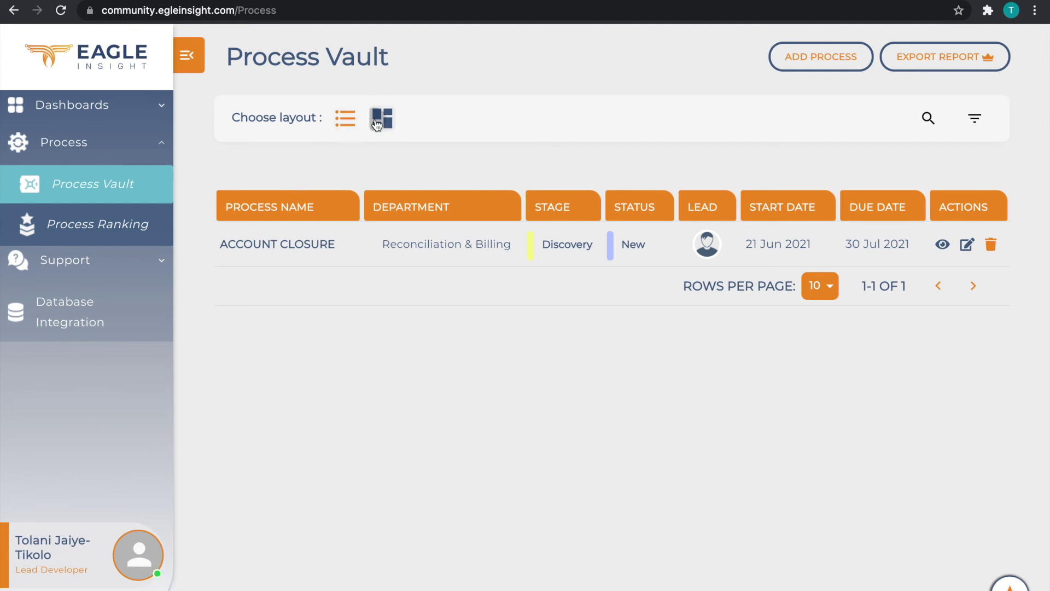
Switch the Process Vault to the board layout and look through its stage columns from Discovery to Production.
left_click(381, 119)
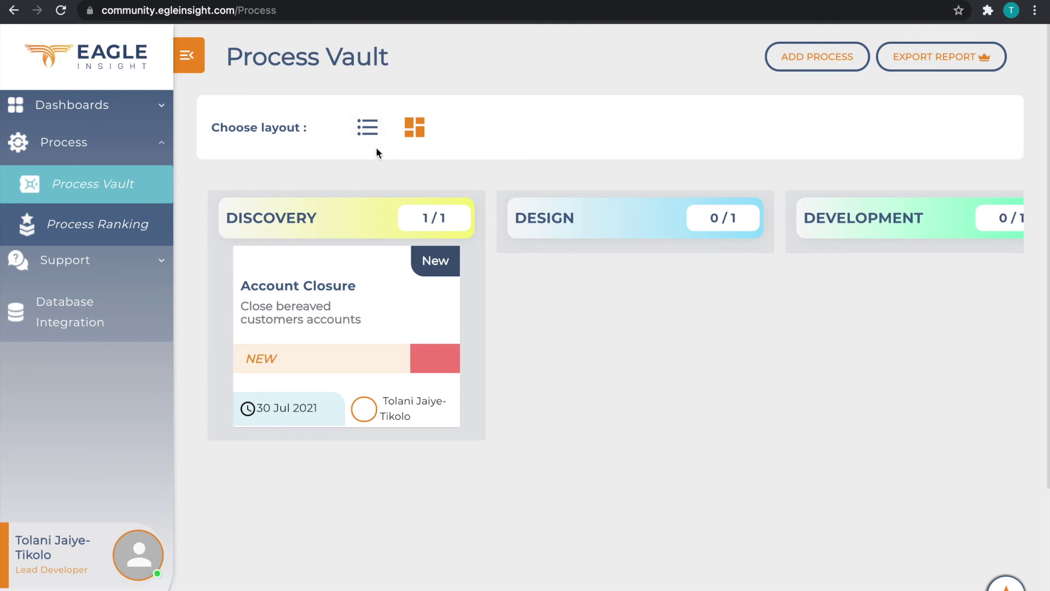
scroll(627, 253, "right", 5)
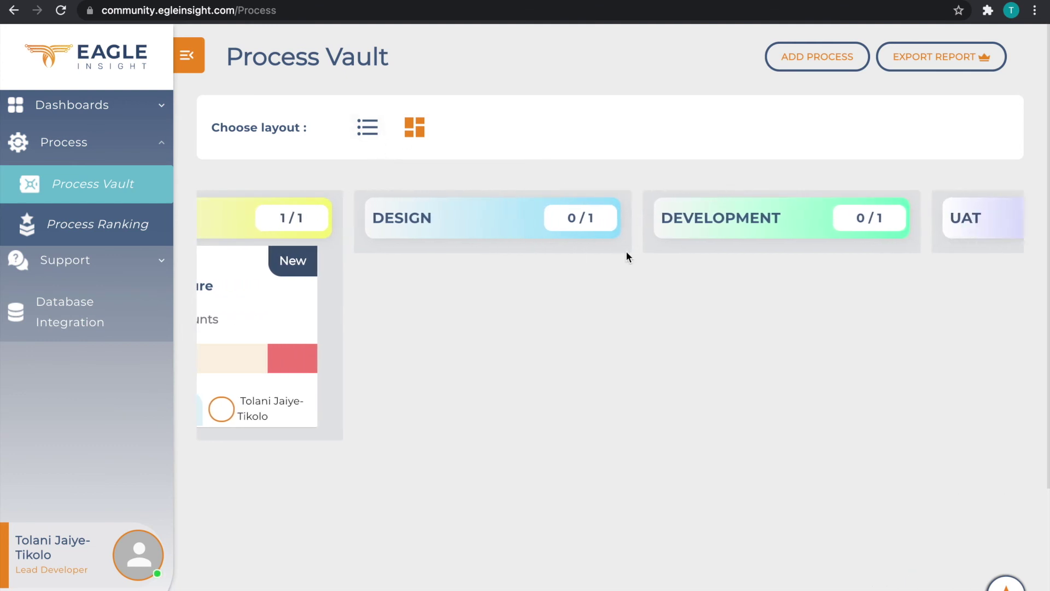
scroll(627, 252, "right", 10)
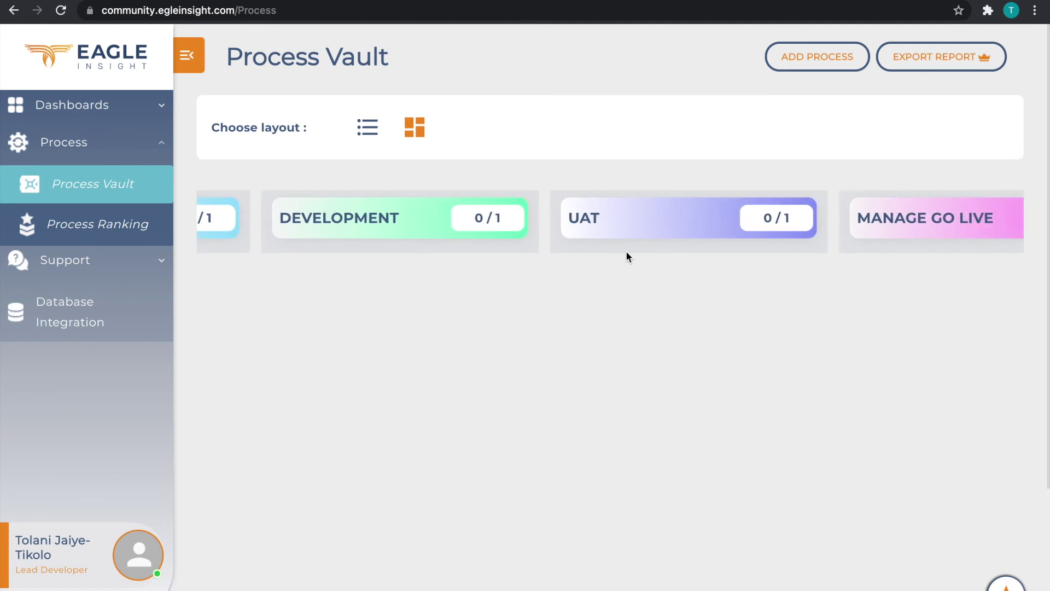
scroll(628, 256, "right", 8)
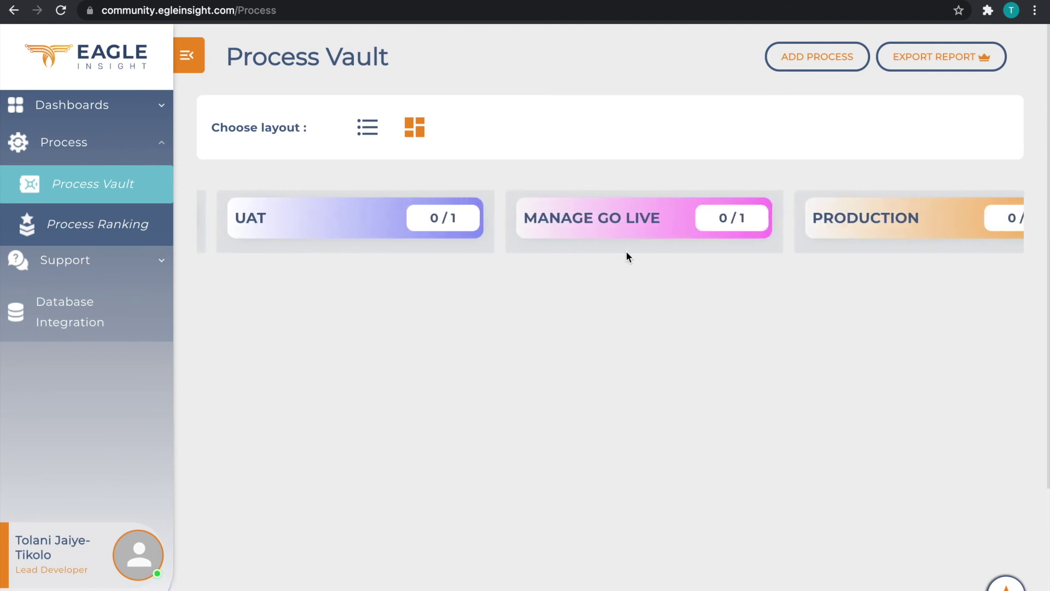
scroll(627, 256, "left", 4)
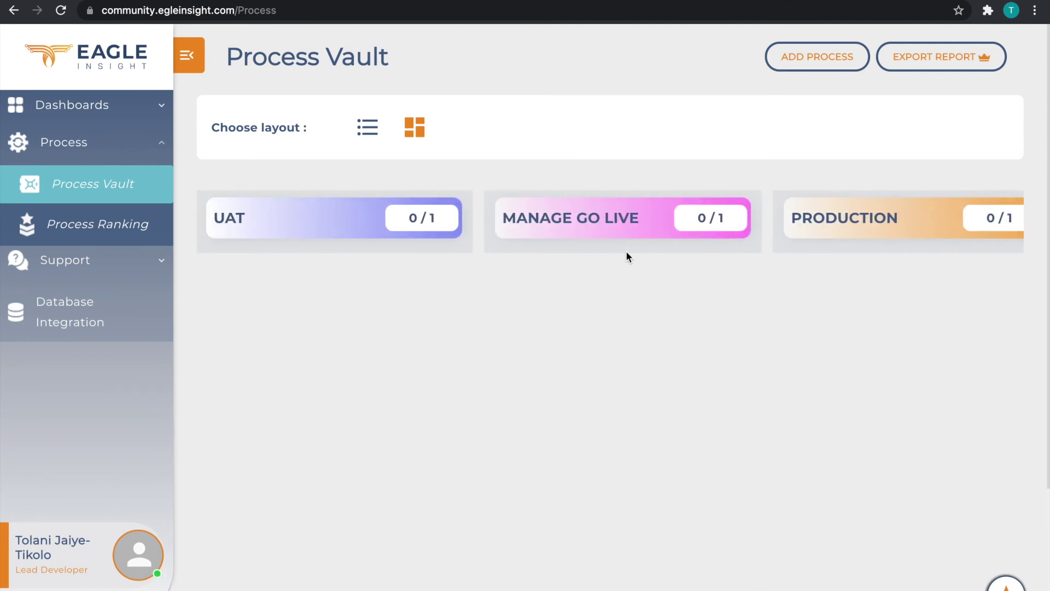
scroll(627, 252, "left", 12)
scroll(626, 253, "right", 5)
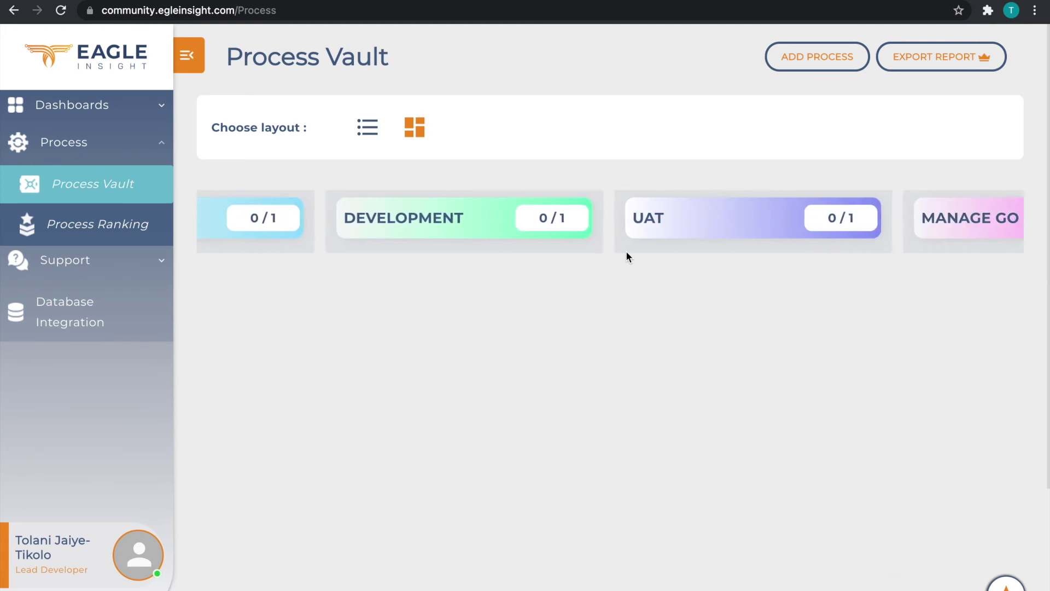
scroll(628, 255, "right", 10)
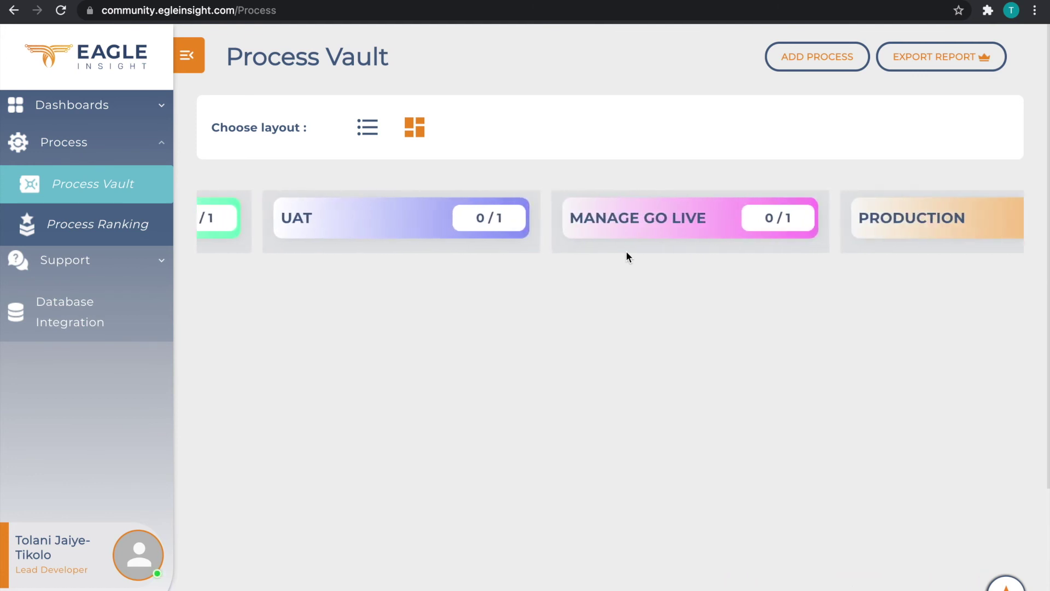
scroll(628, 256, "left", 6)
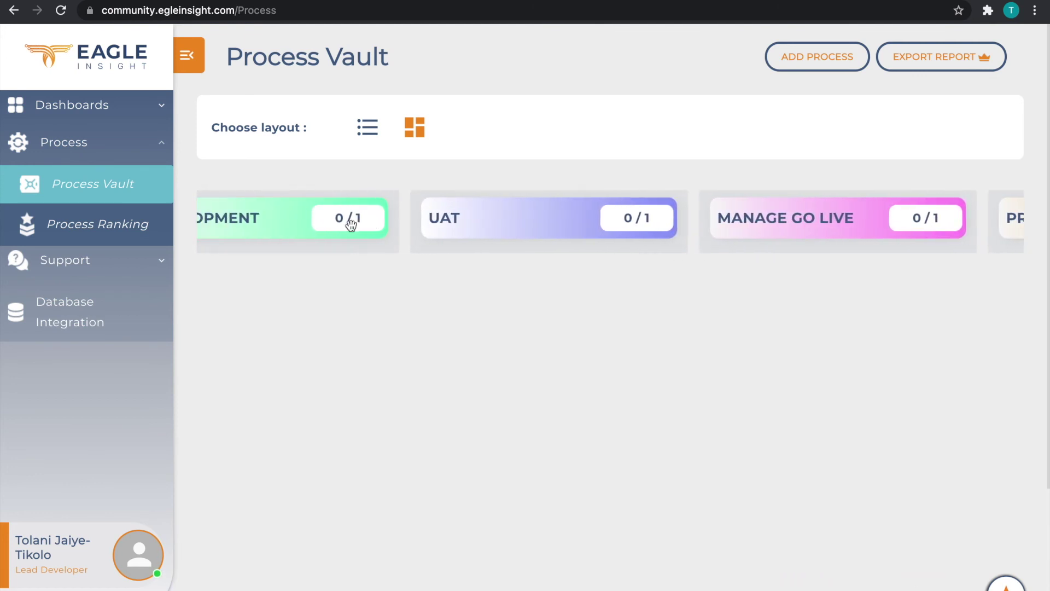
Open the Process Ranking and examine the Account Closure process's rank score, ROI, suitability and complexity.
left_click(122, 228)
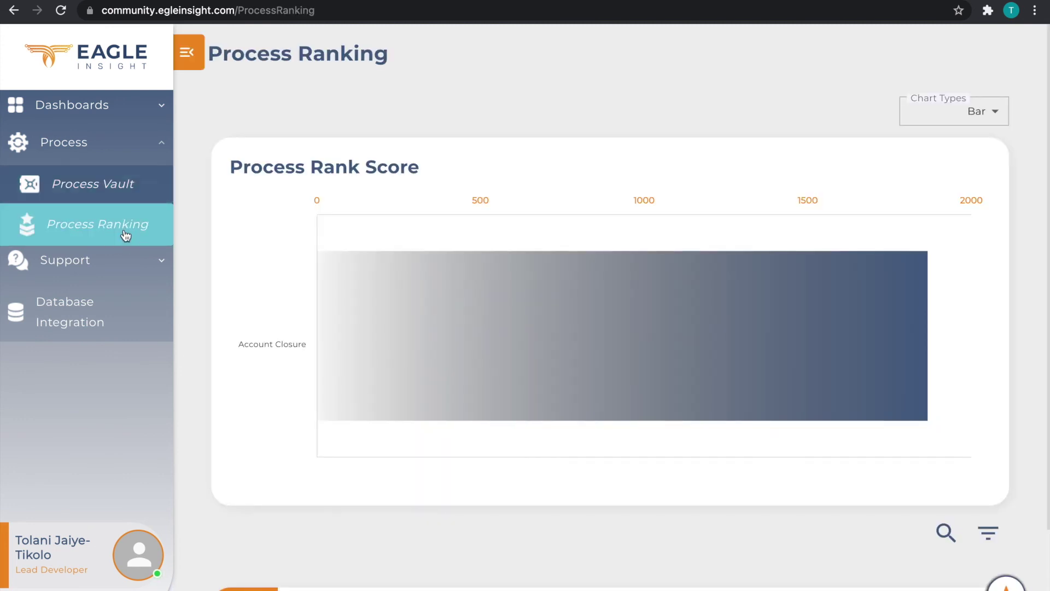
mouse_move(374, 304)
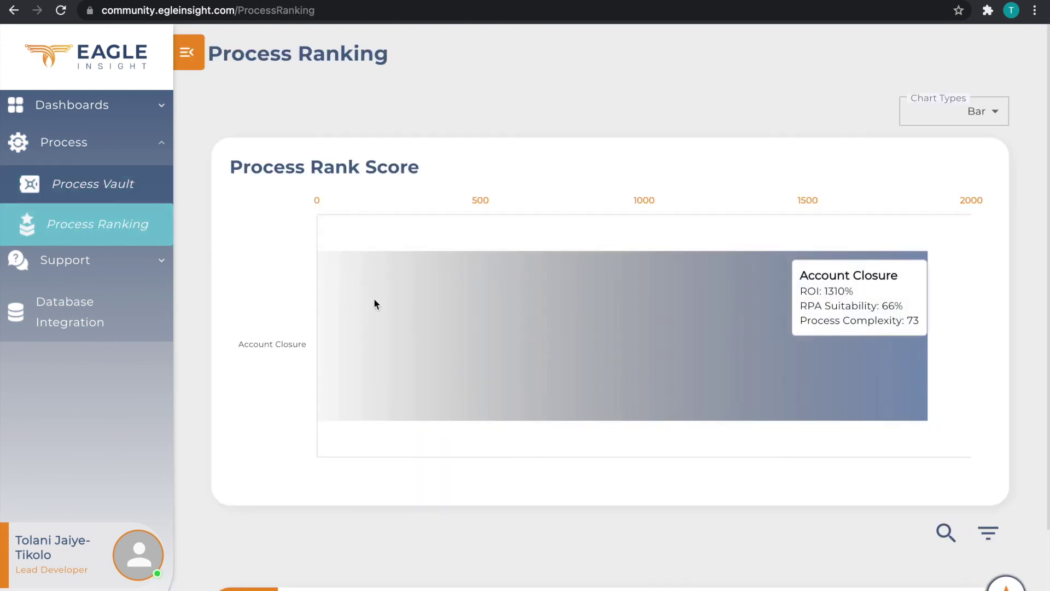
scroll(395, 305, "down", 1)
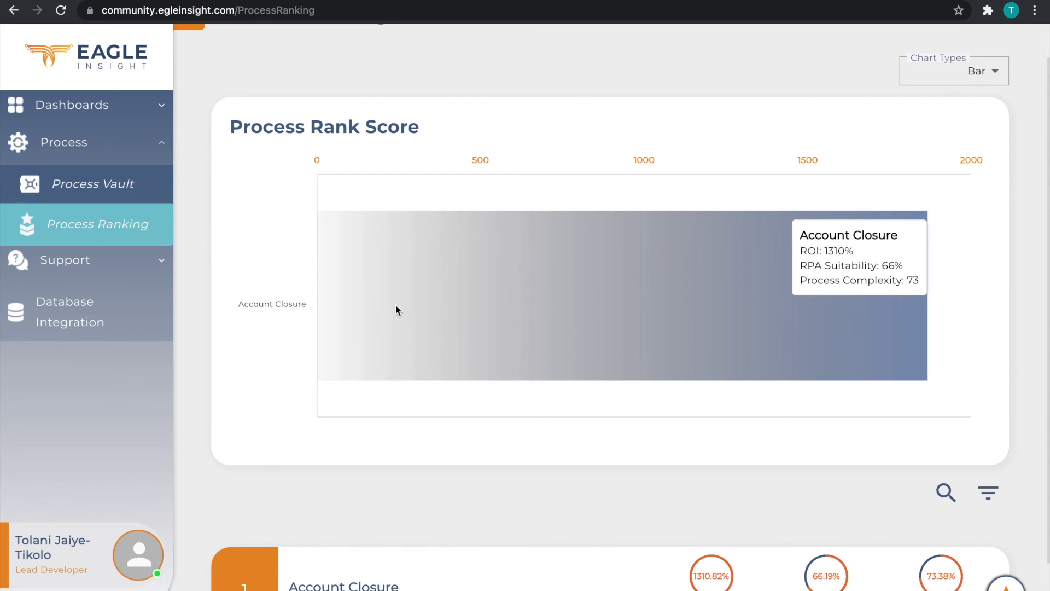
scroll(396, 309, "down", 2)
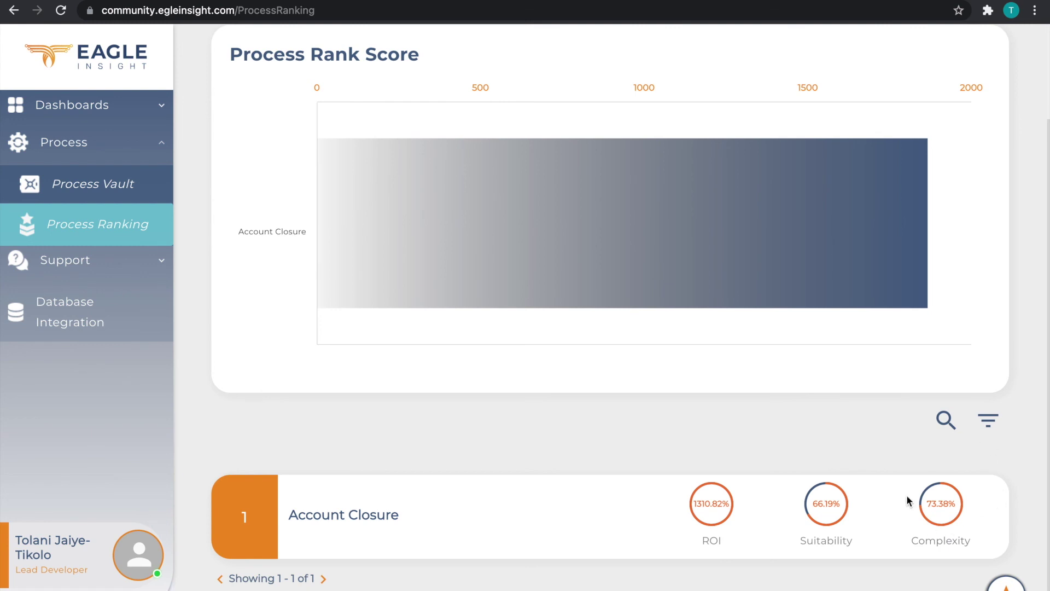
Display the Process Rank Score as a pie chart.
scroll(907, 494, "up", 3)
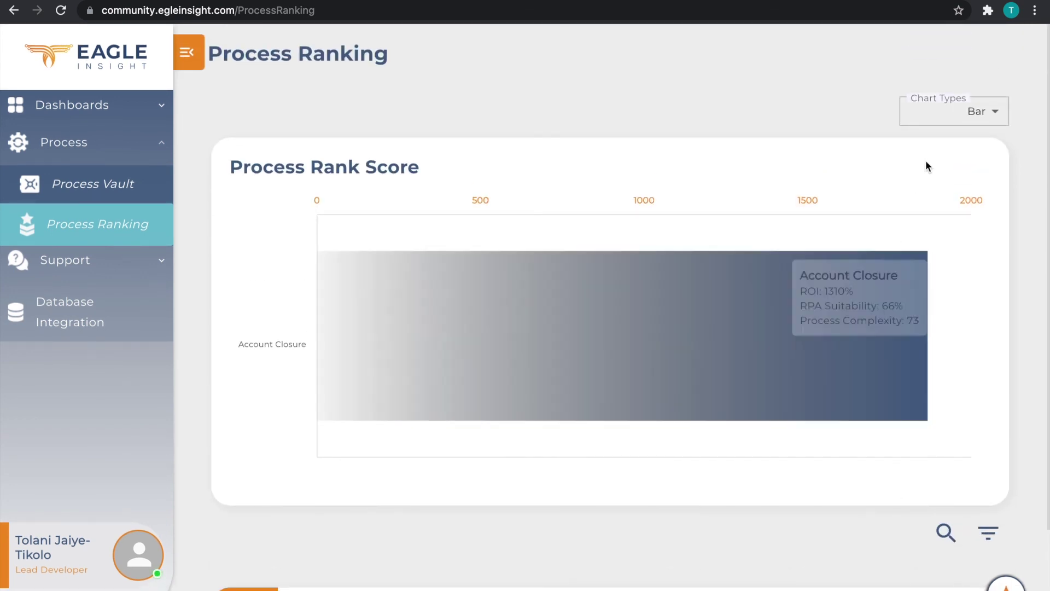
left_click(958, 123)
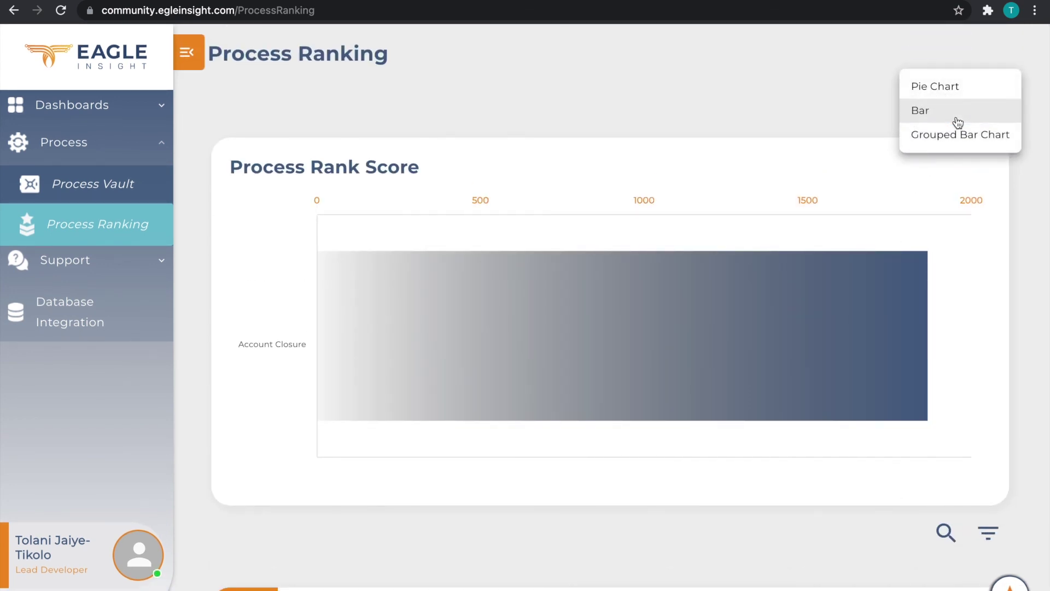
left_click(953, 112)
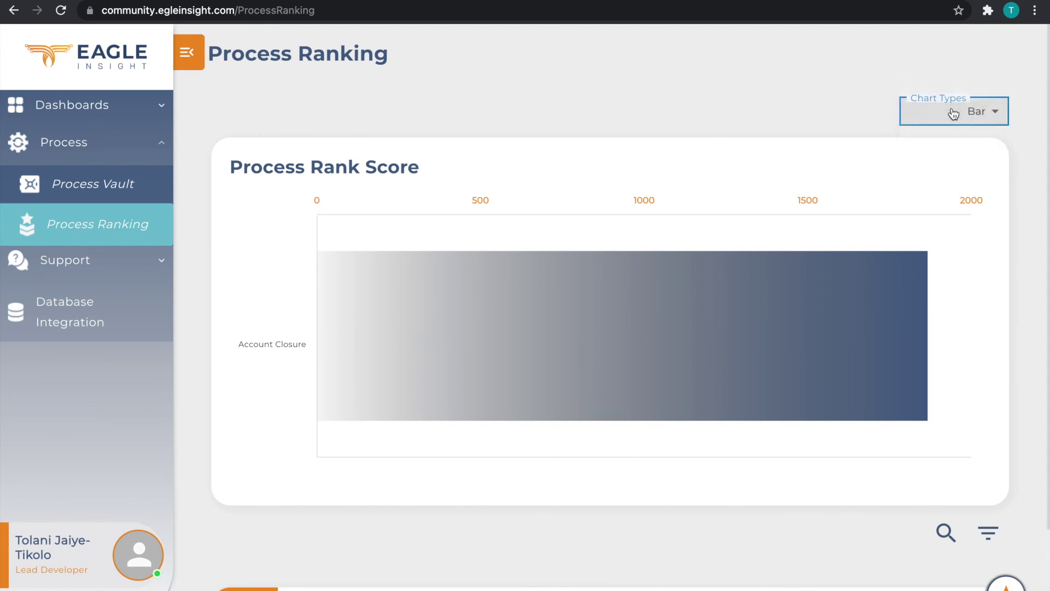
left_click(953, 112)
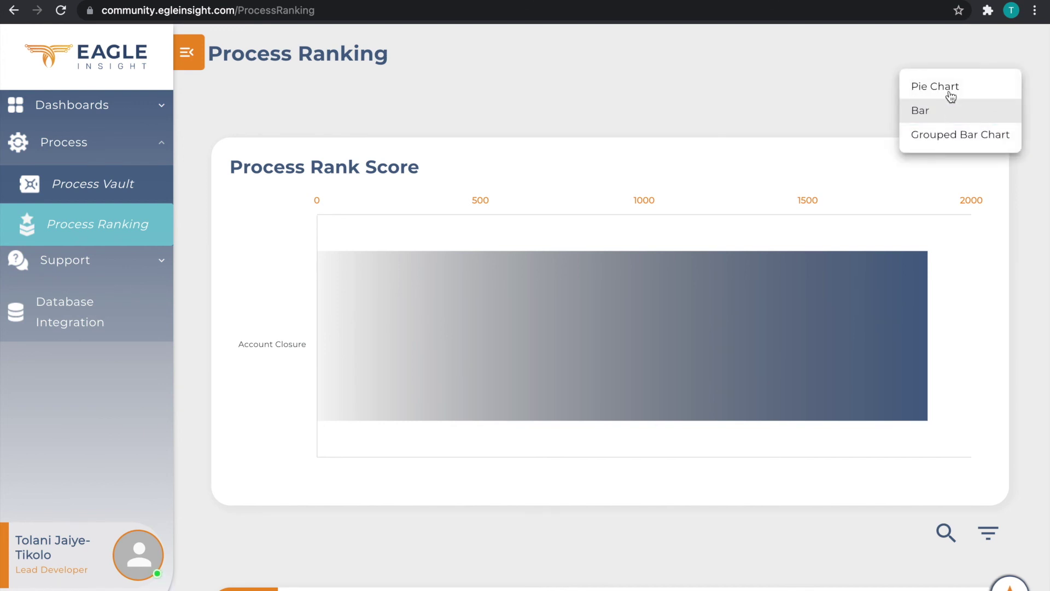
left_click(948, 88)
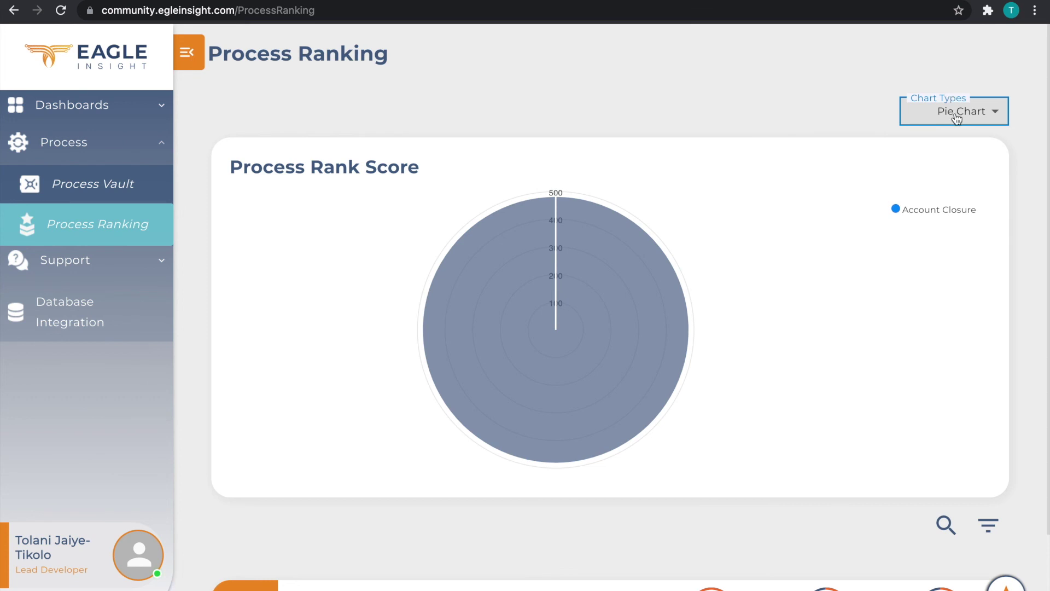
Change the Process Rank Score to a grouped bar chart and review complexity, ROI and RPA suitability for Account Closure.
left_click(952, 112)
left_click(940, 163)
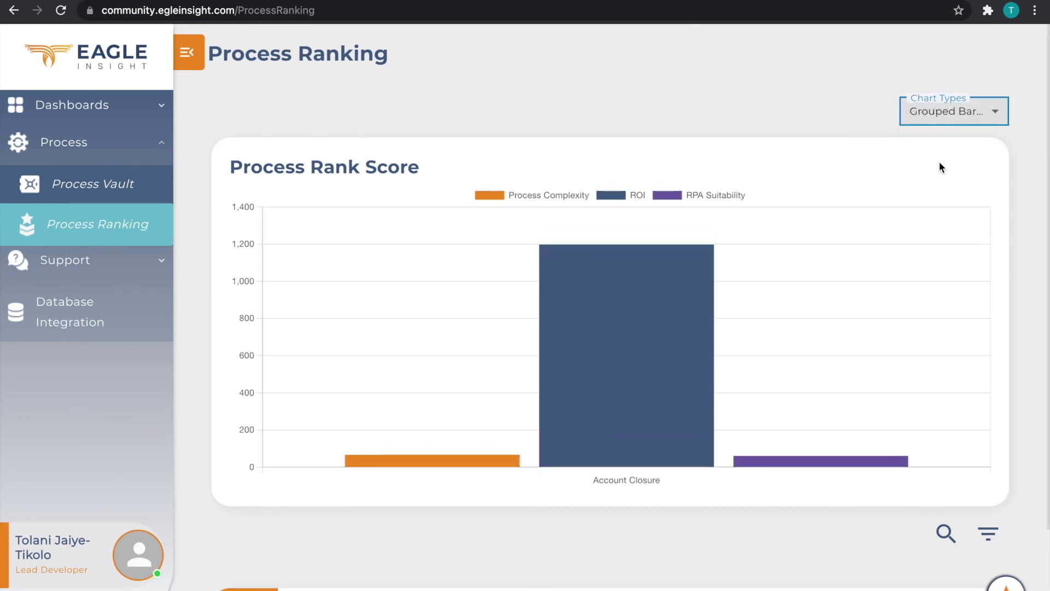
scroll(941, 167, "down", 2)
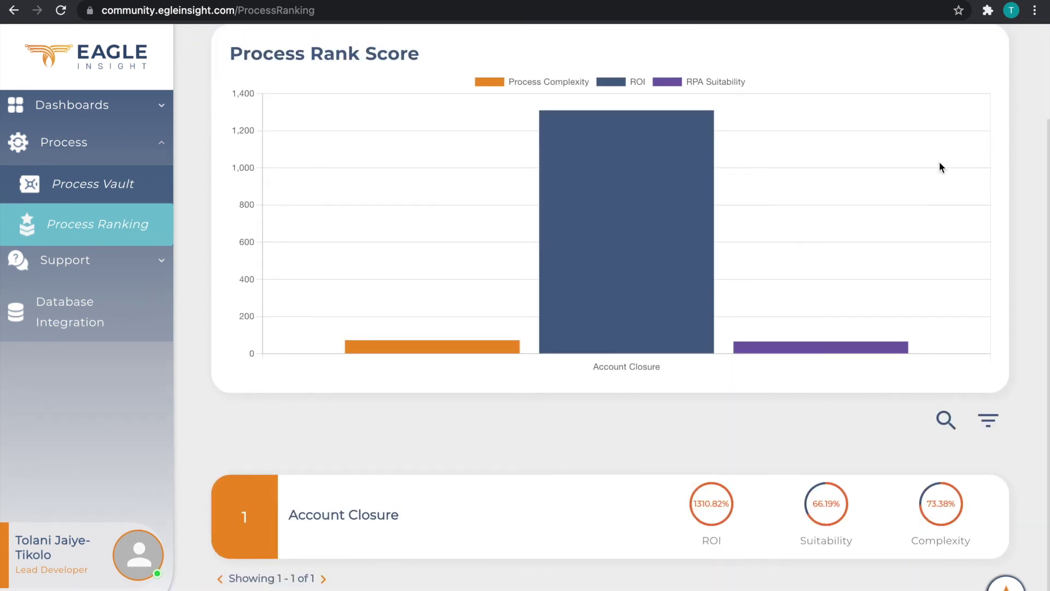
scroll(940, 162, "up", 2)
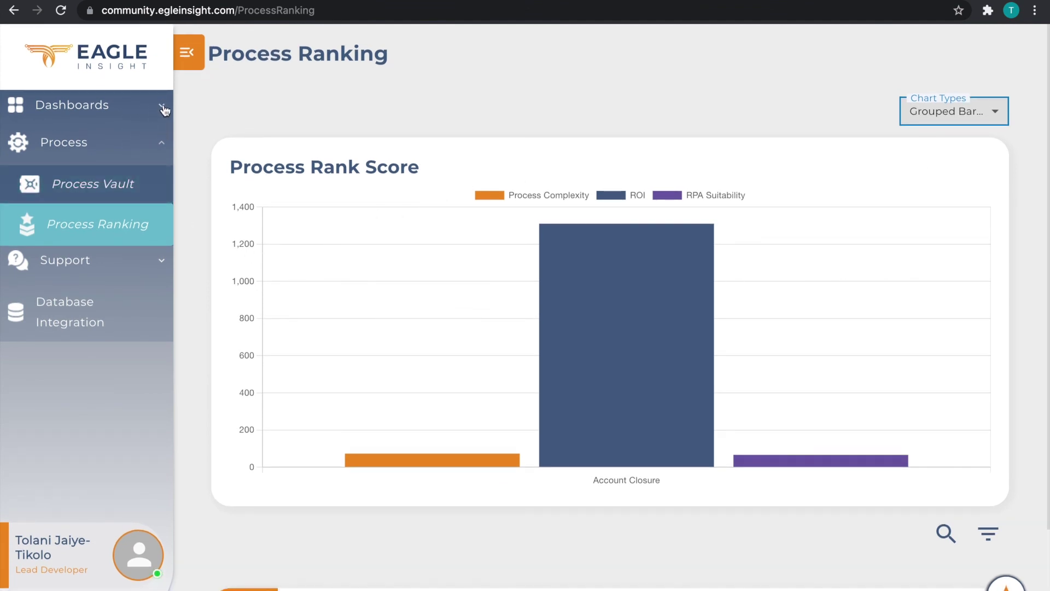
Open the Business Insight dashboard and look over its cost, FTE, volume and time saving figures.
left_click(137, 108)
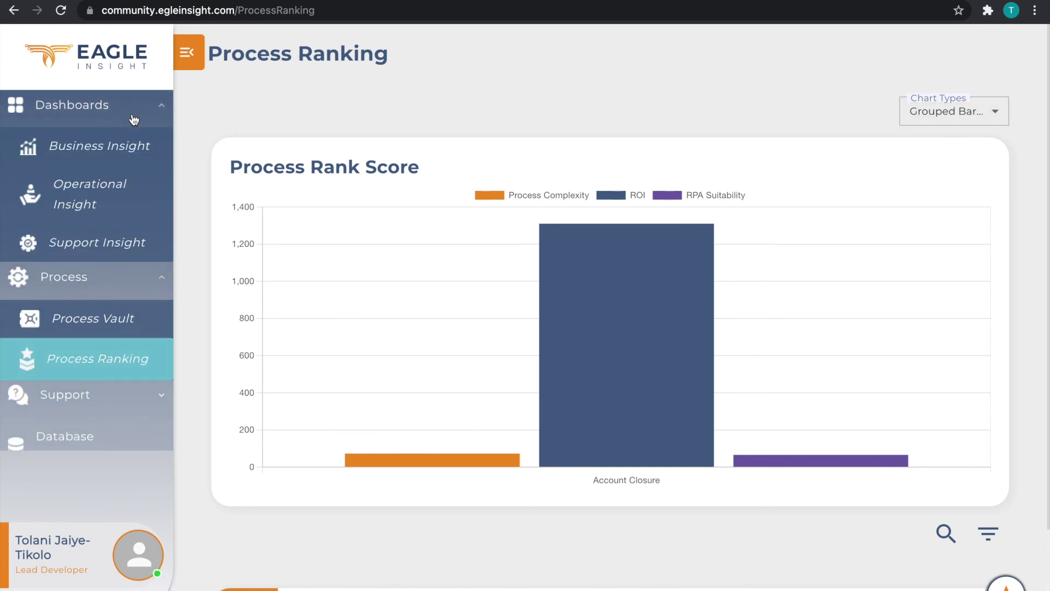
left_click(120, 145)
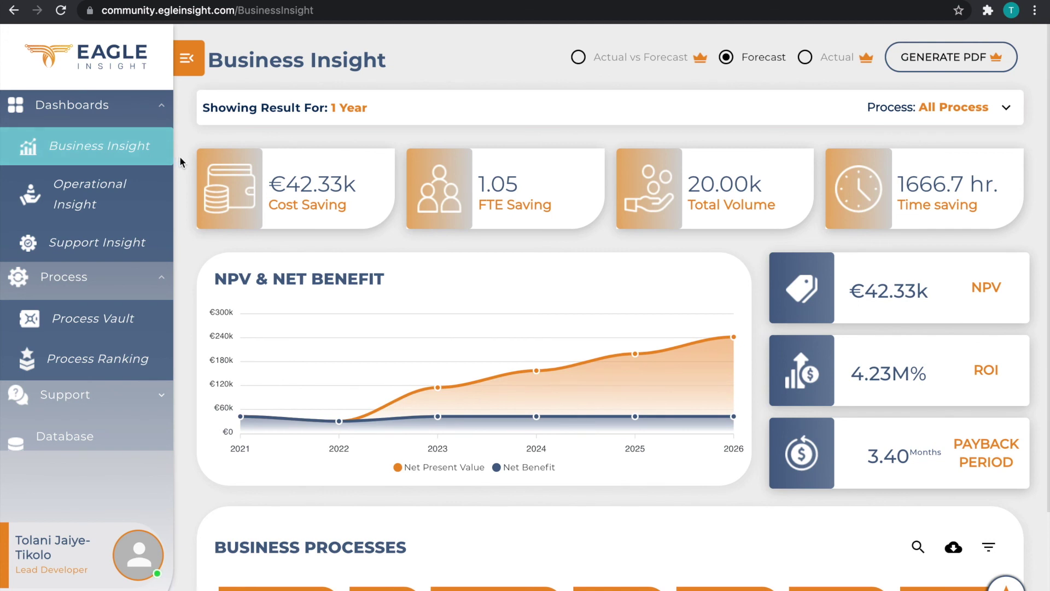
mouse_move(238, 177)
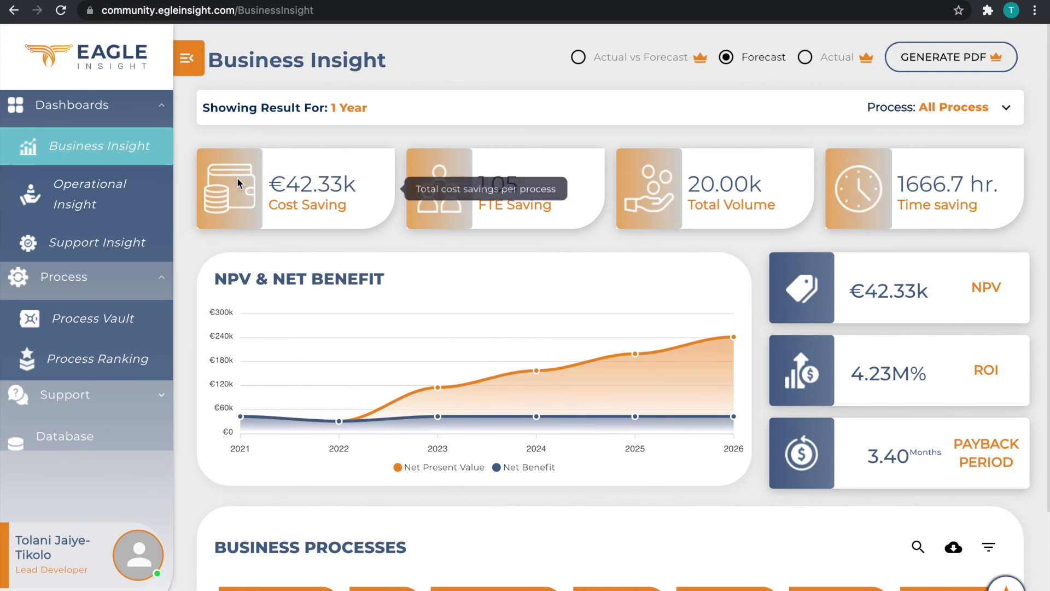
scroll(238, 178, "down", 1)
scroll(237, 177, "down", 1)
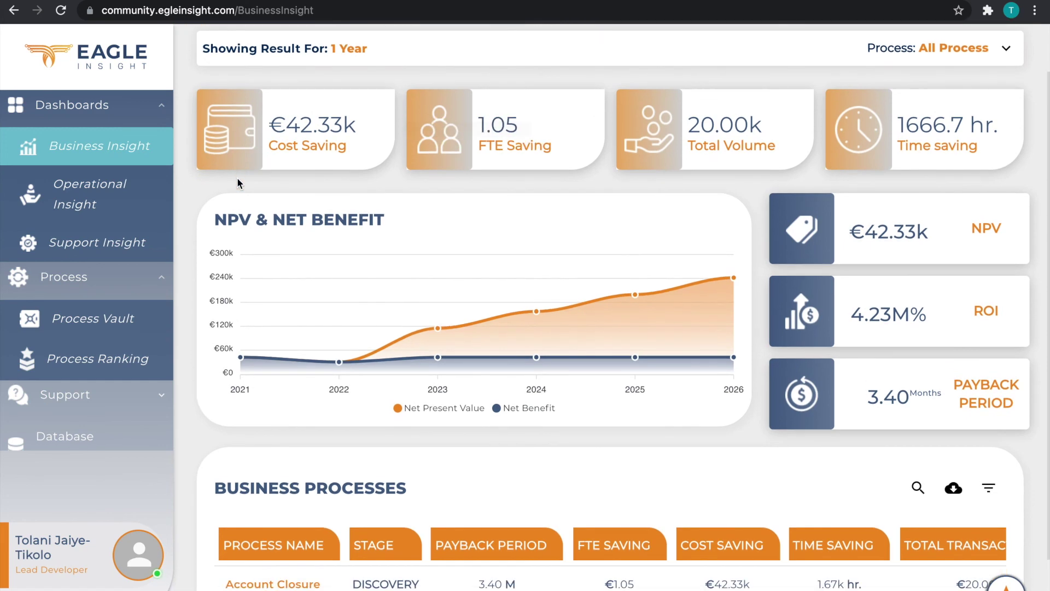
scroll(237, 177, "up", 2)
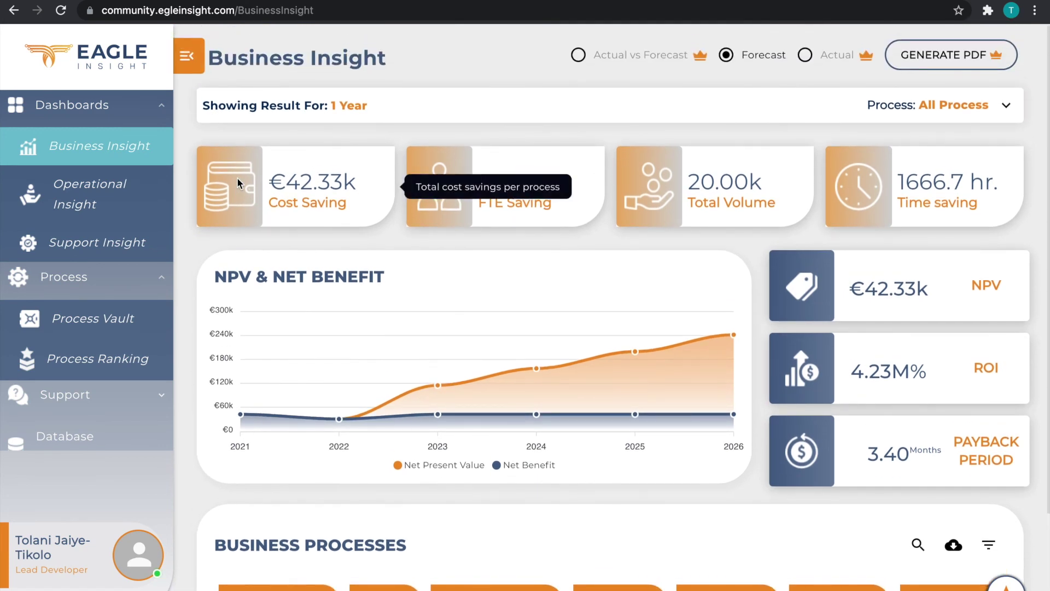
Examine the NPV and net benefit chart and all columns of the Business Processes table.
scroll(279, 182, "down", 1)
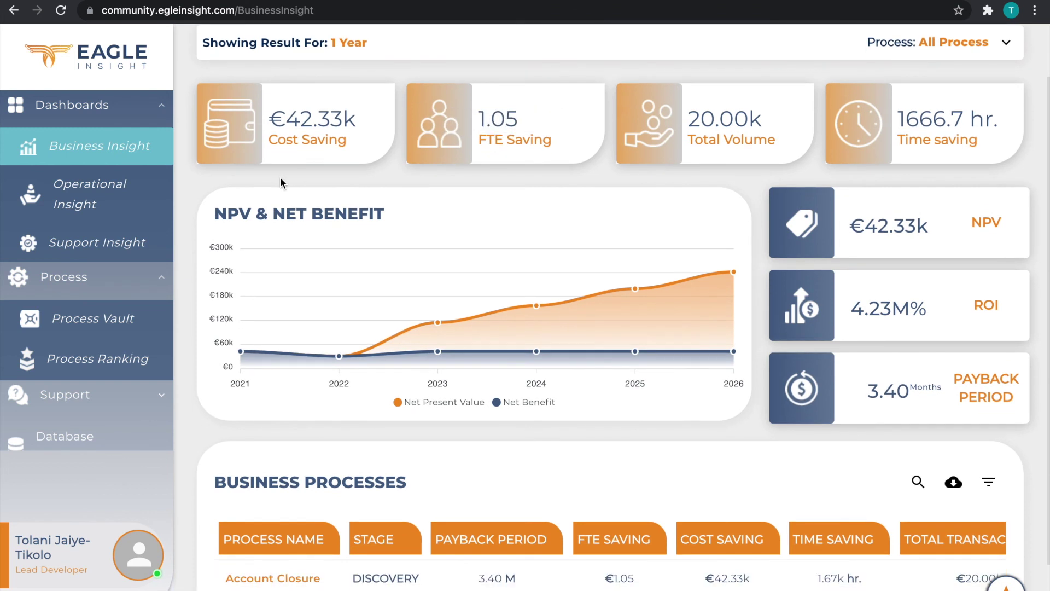
scroll(280, 179, "down", 2)
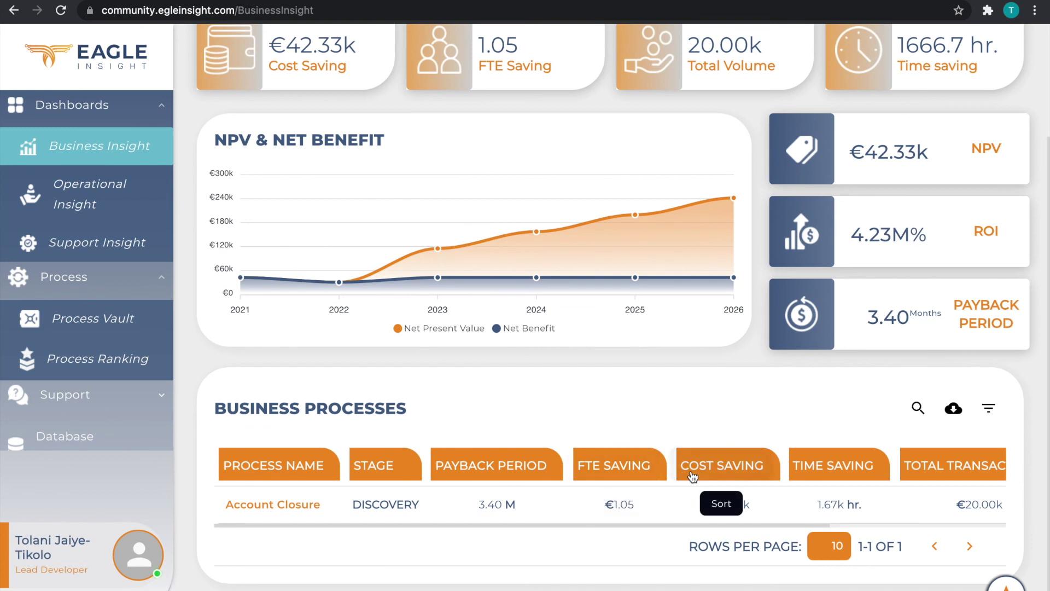
scroll(706, 471, "right", 3)
scroll(693, 477, "right", 2)
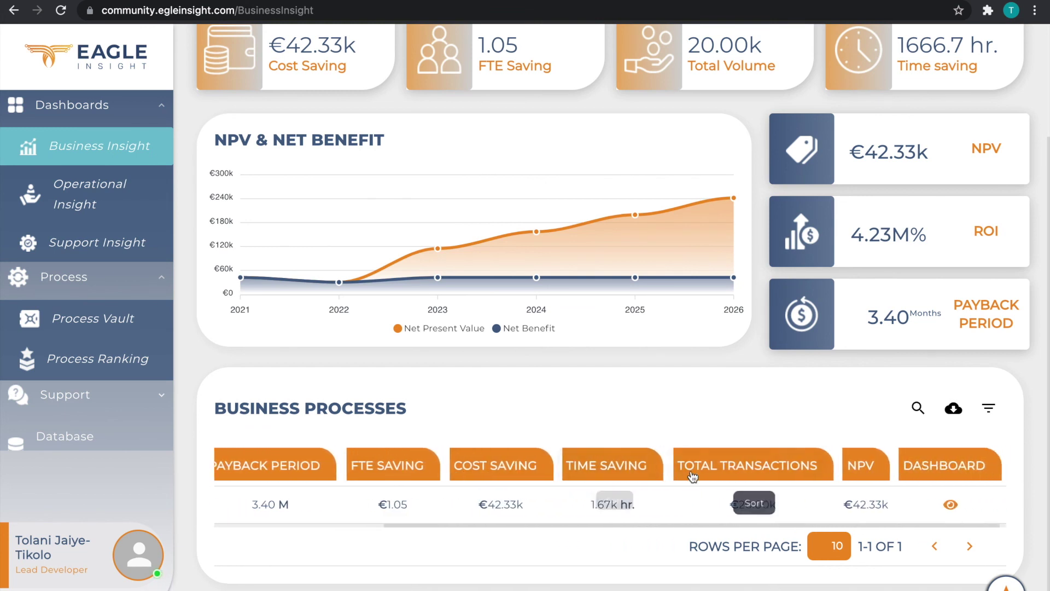
scroll(692, 476, "up", 1)
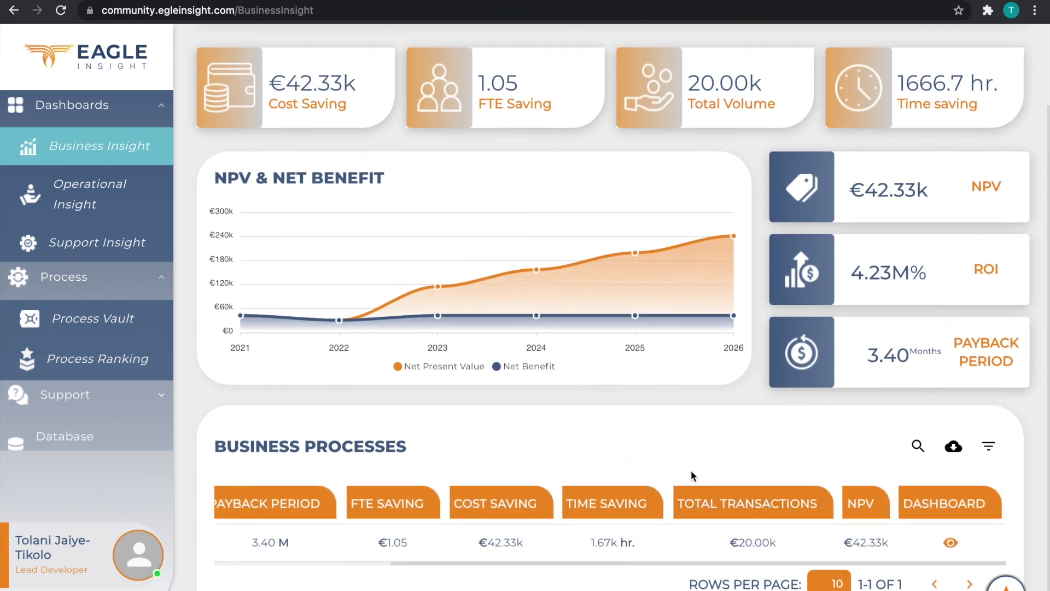
scroll(691, 476, "up", 1)
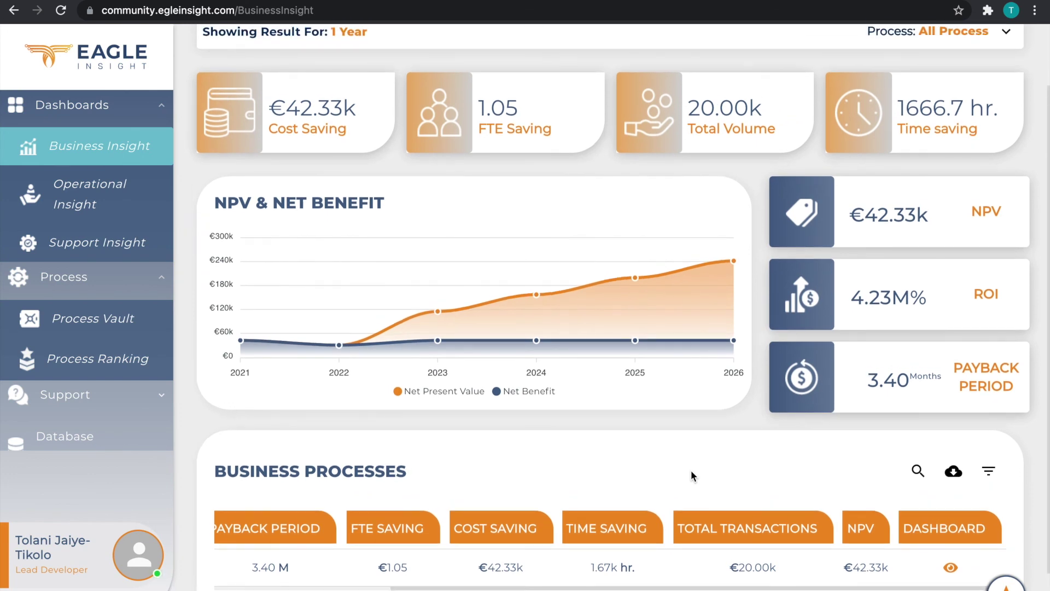
scroll(690, 471, "up", 2)
mouse_move(792, 475)
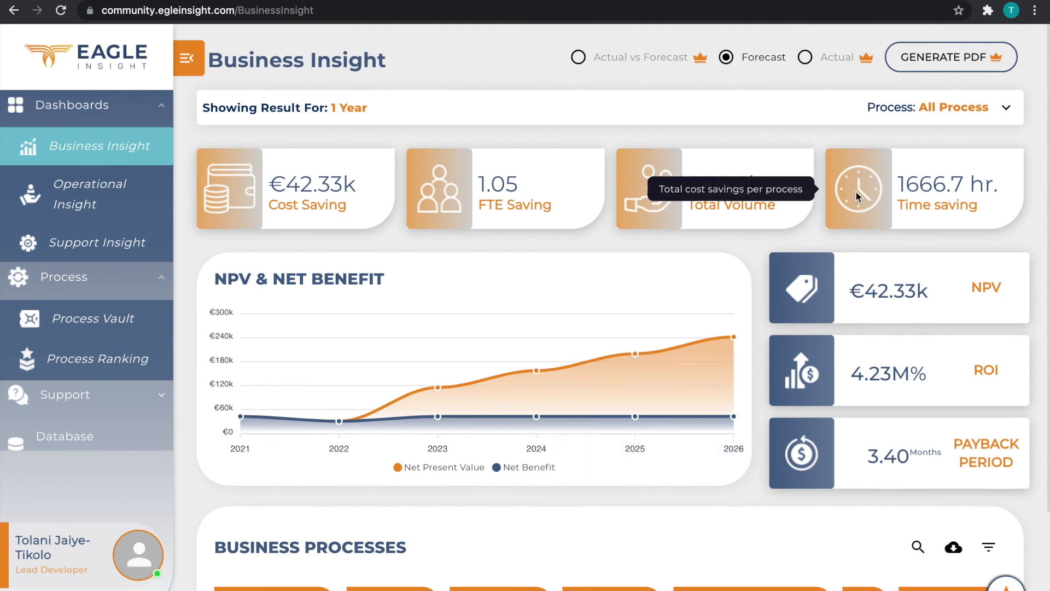
Open the dashboard filters, check the process choices and filter the forecast by 3 years.
left_click(1004, 112)
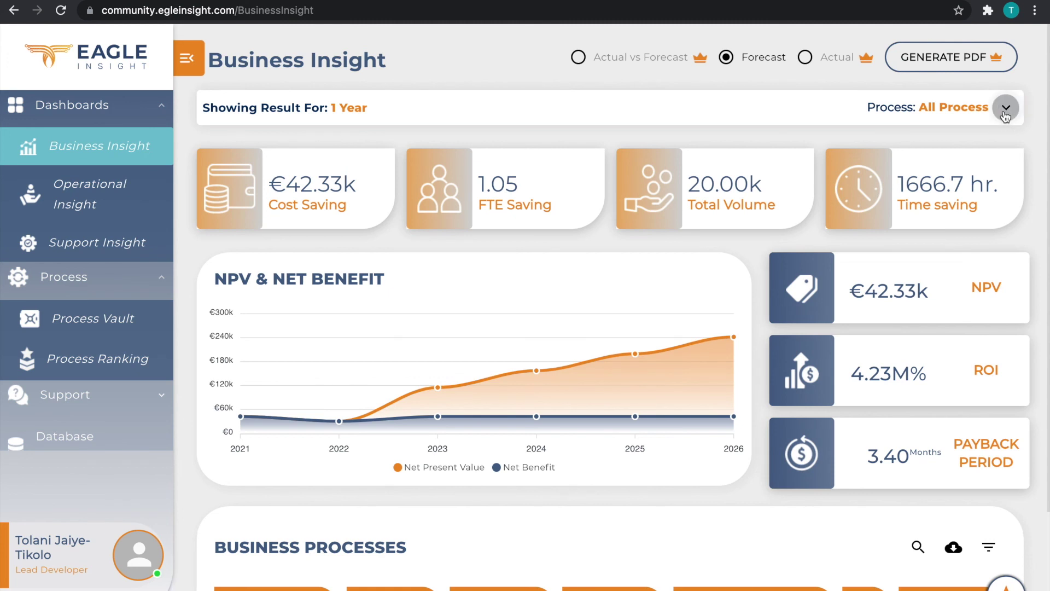
left_click(919, 188)
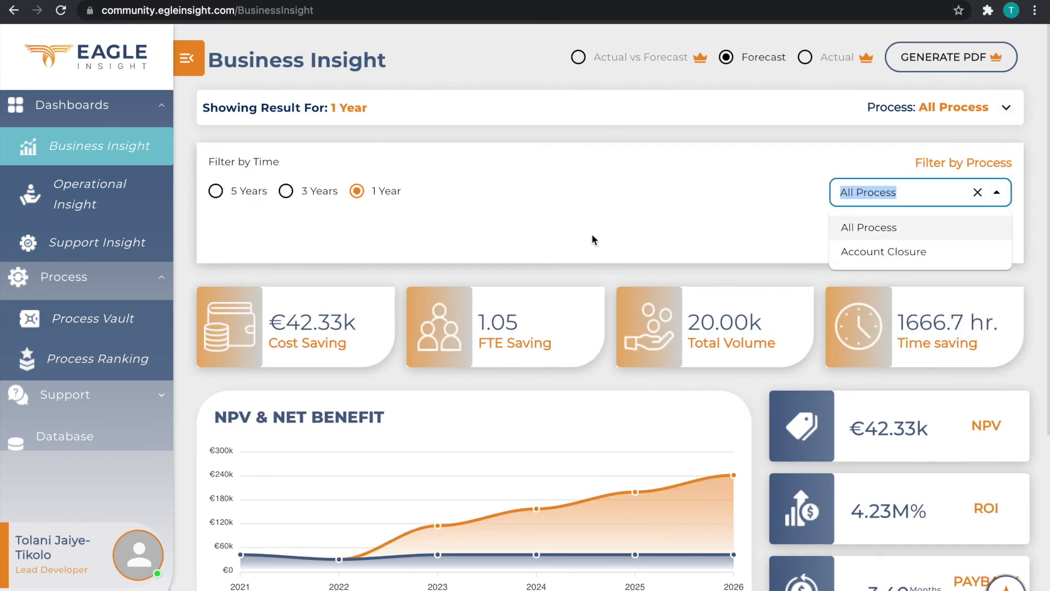
left_click(287, 192)
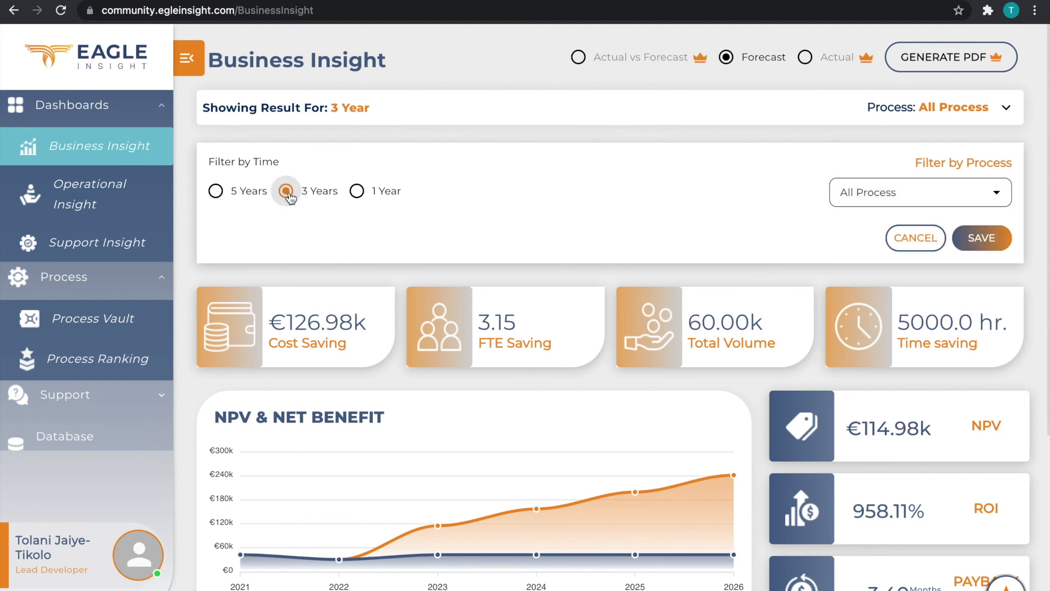
Set the time filter to 5 years and review the savings, NPV, ROI and payback figures for all processes.
left_click(227, 199)
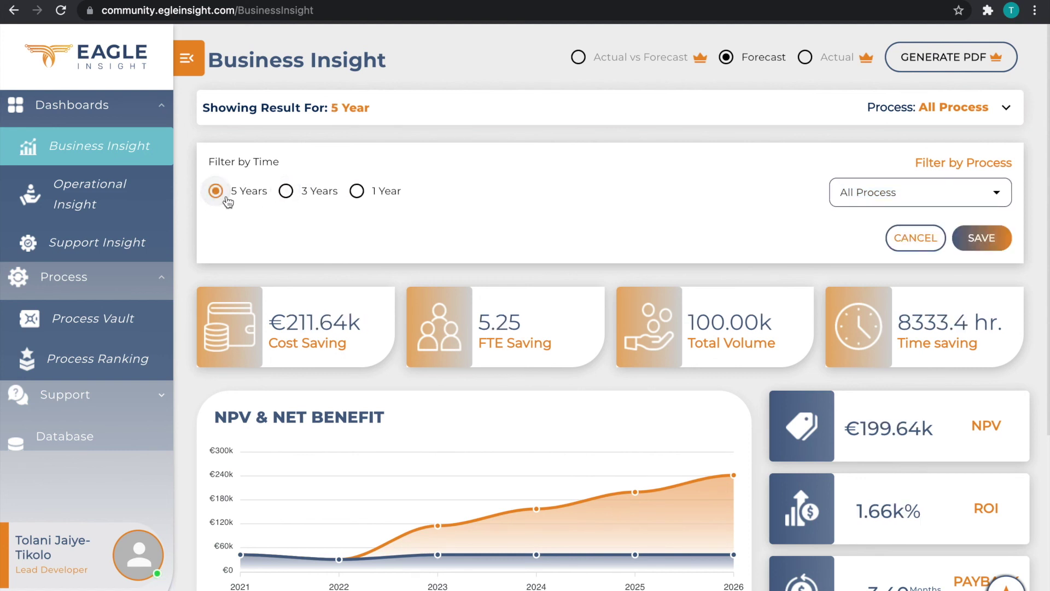
scroll(261, 214, "down", 1)
scroll(262, 217, "down", 4)
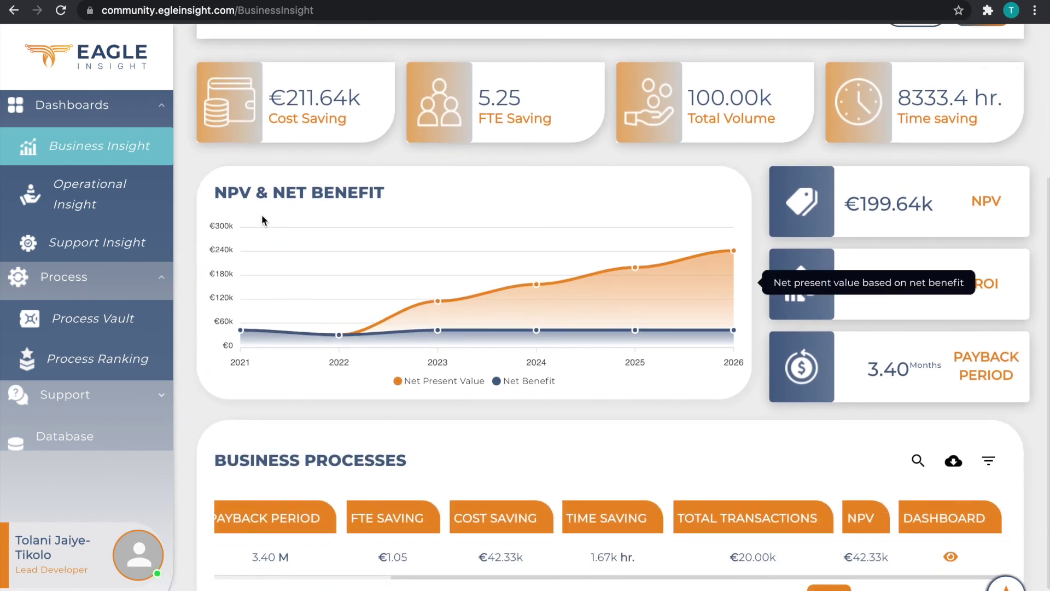
scroll(262, 219, "up", 3)
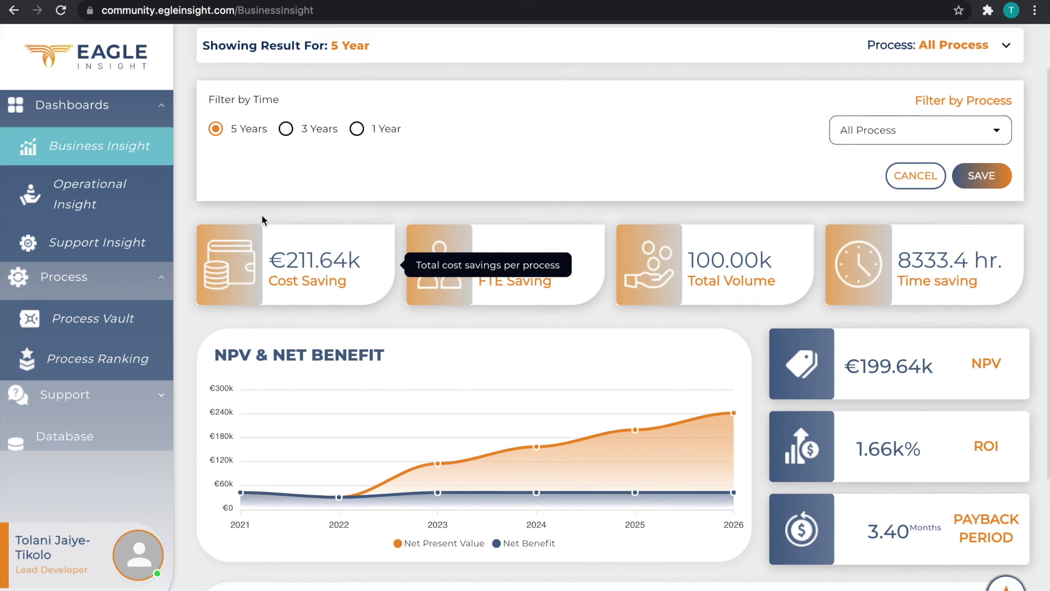
scroll(261, 214, "up", 2)
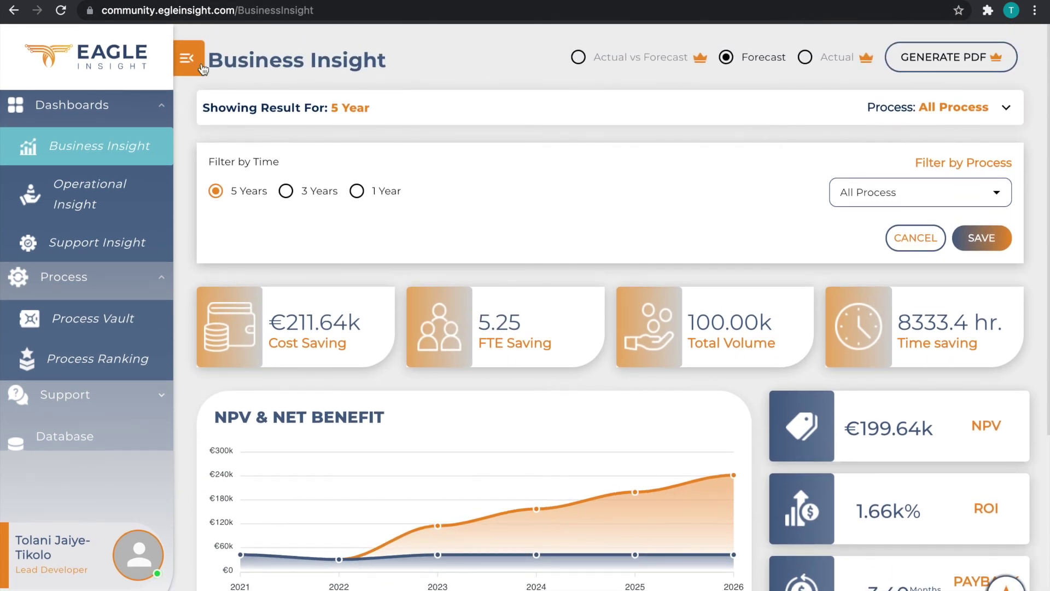